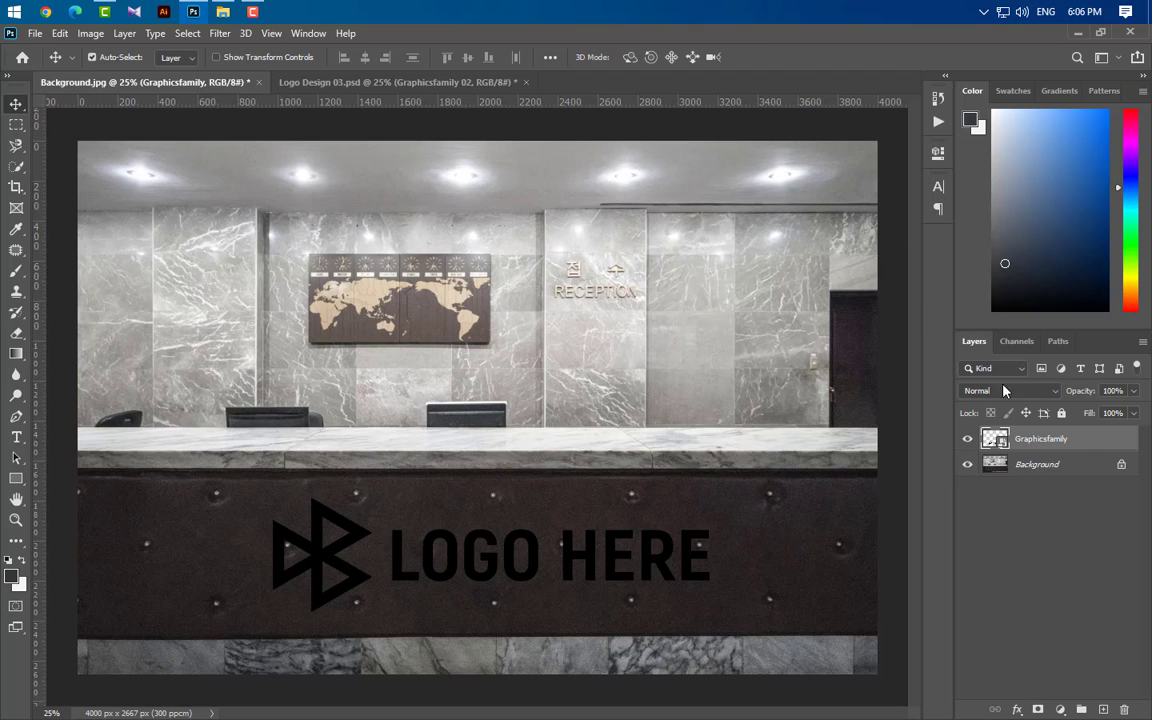
Set the Graphicsfamily logo layer's blend mode to Multiply and its fill to 0%.
left_click(1010, 390)
left_click(1008, 381)
left_click(1116, 413)
type("0")
key("Return")
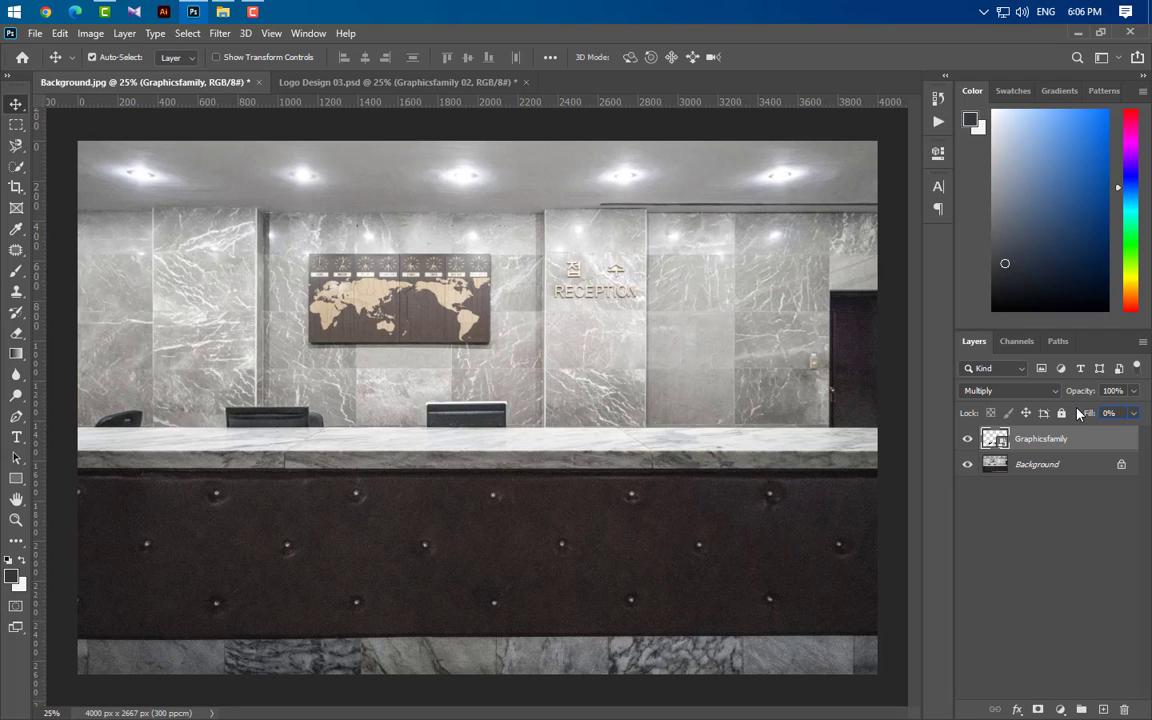
Add a black (000000) Color Overlay to the logo layer, with Normal blending at 100% opacity.
double_click(1085, 441)
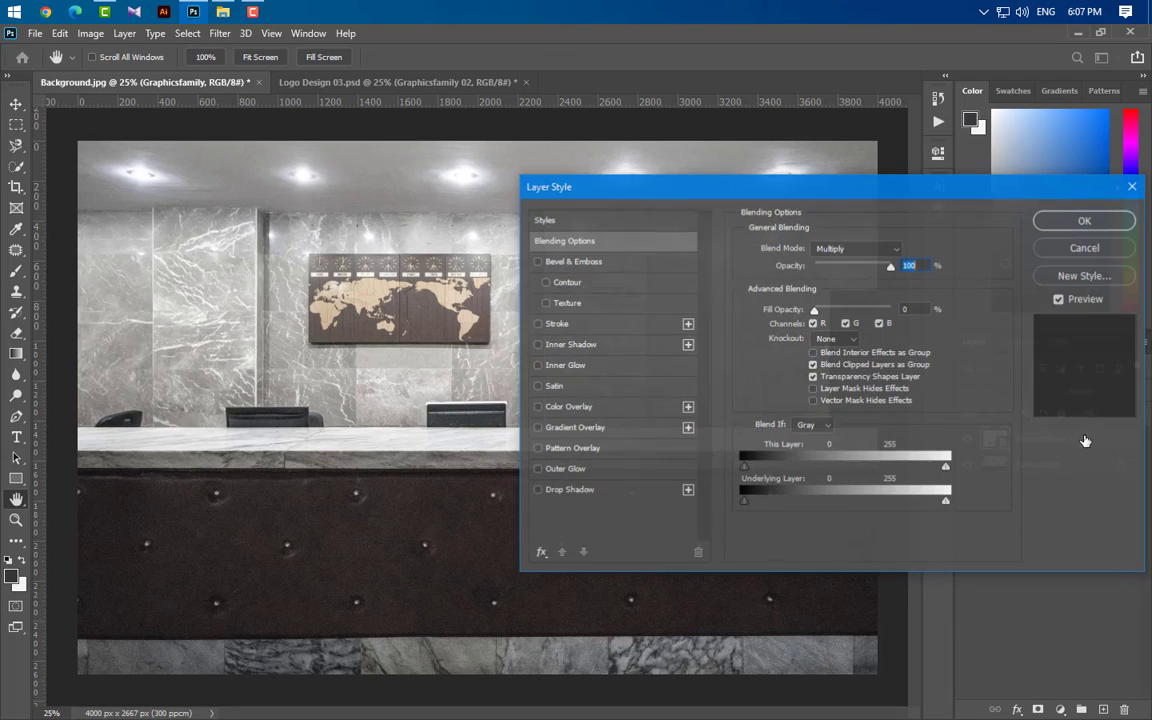
left_click(615, 406)
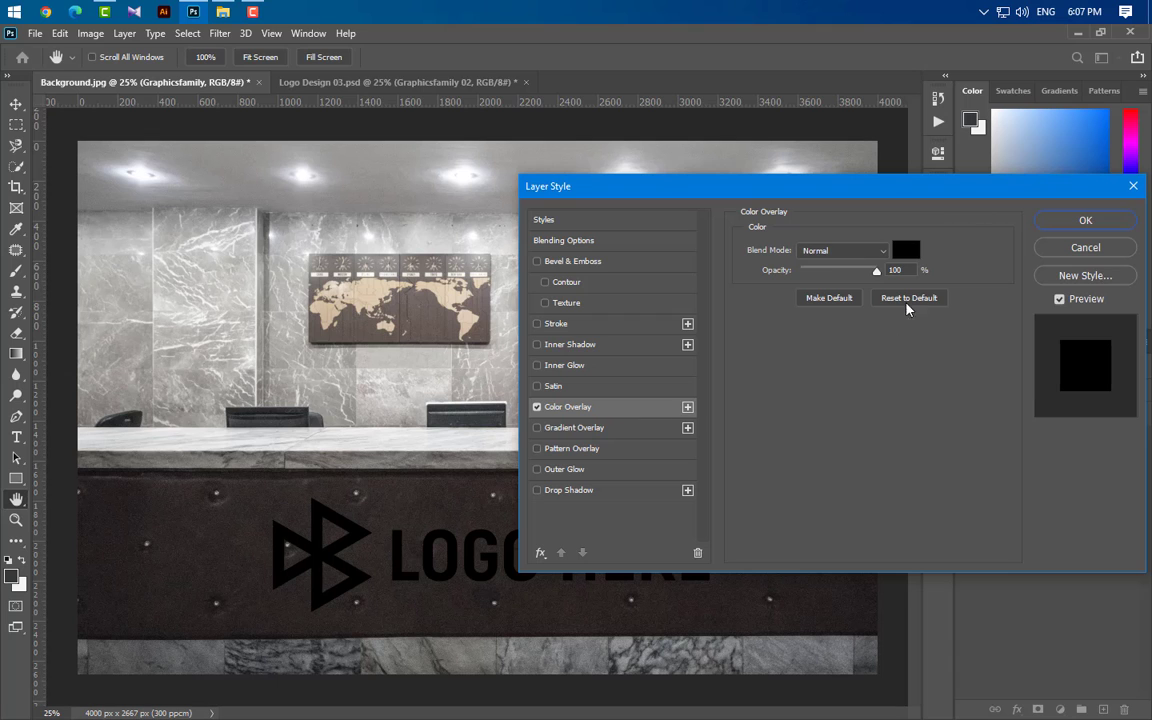
left_click(906, 250)
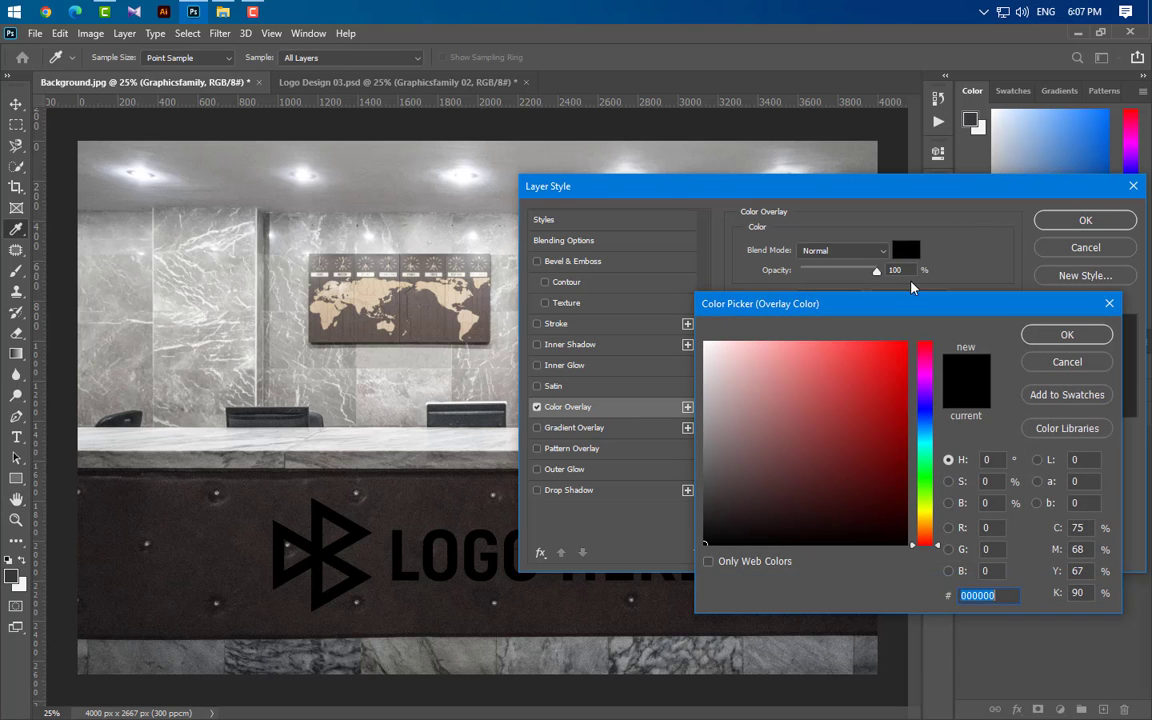
left_click(1062, 333)
left_click(1060, 221)
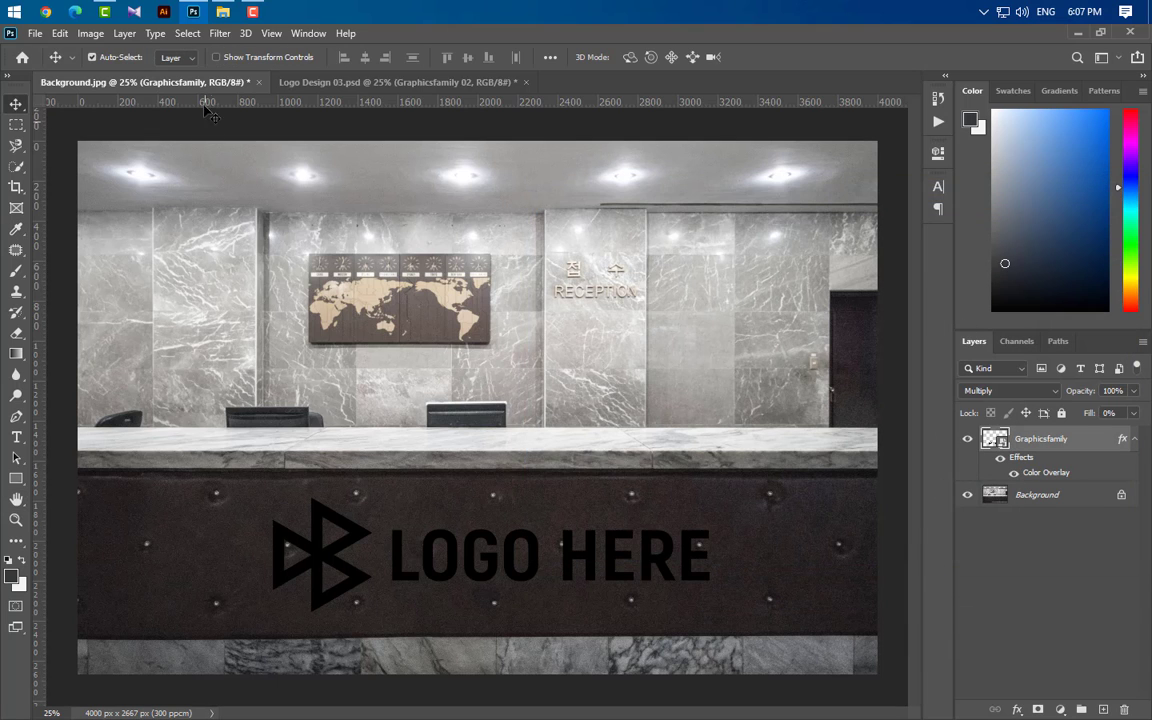
Apply a Gaussian Blur with a 25-pixel radius to the logo layer.
left_click(220, 33)
mouse_move(358, 220)
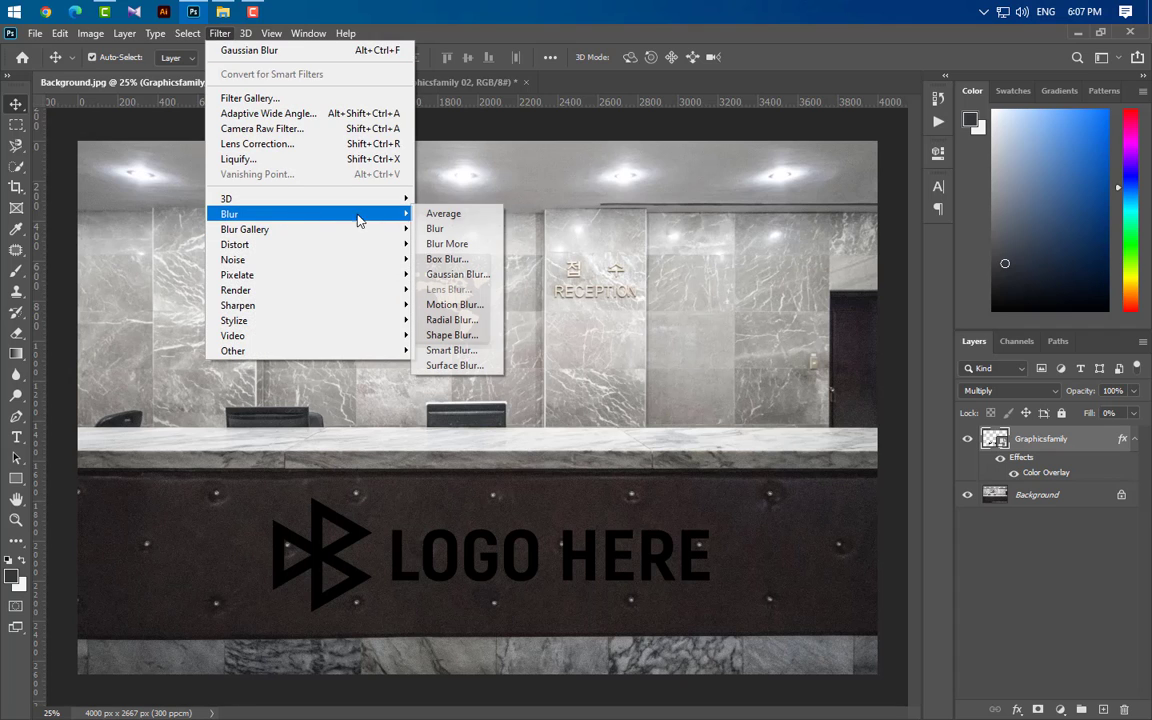
left_click(447, 274)
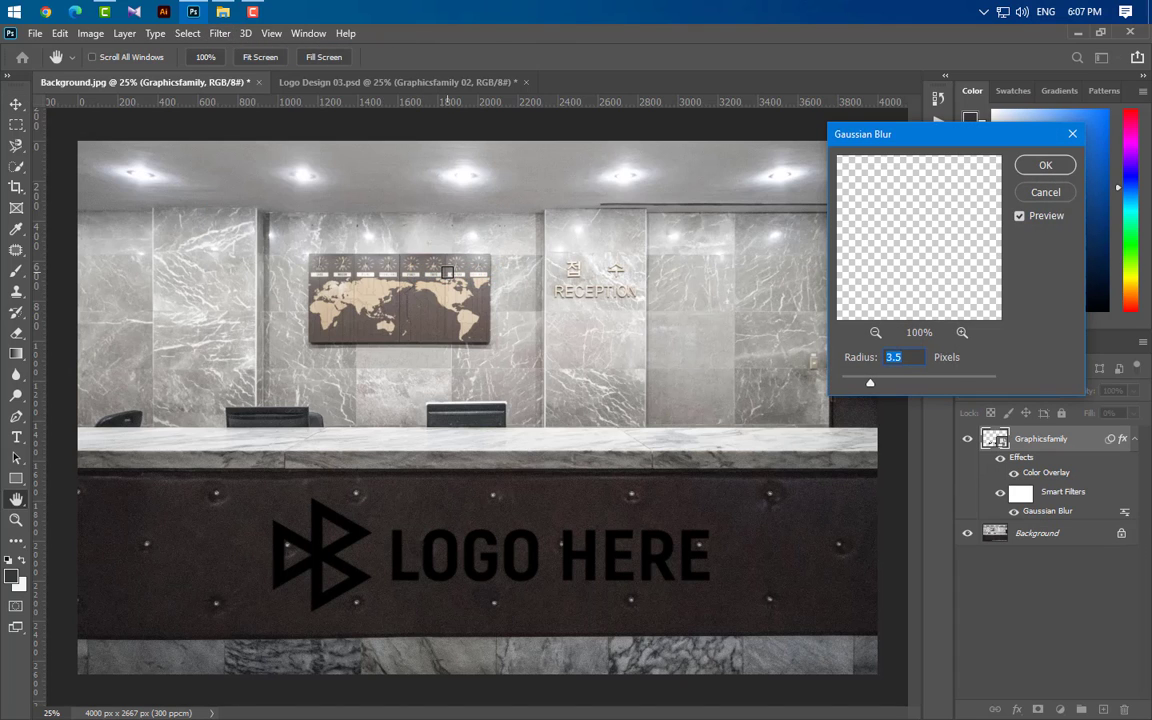
type("25")
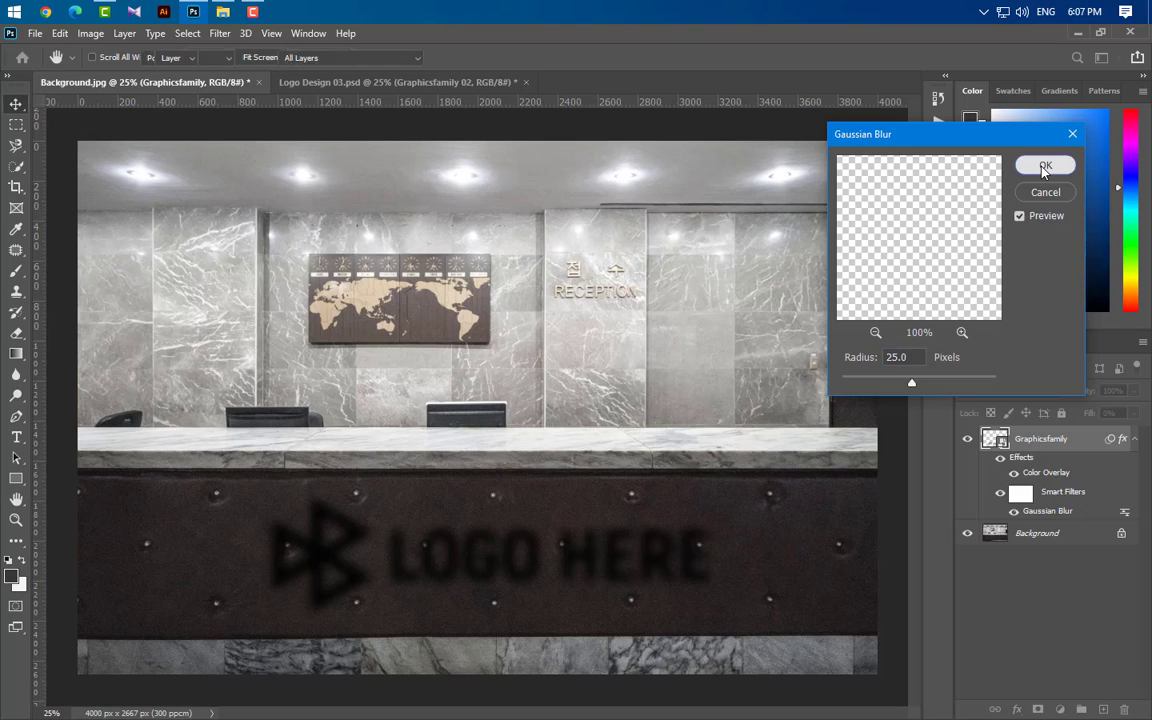
left_click(1043, 168)
Apply a Motion Blur to the logo layer with an angle of 90° and a distance of 200 pixels.
left_click(220, 33)
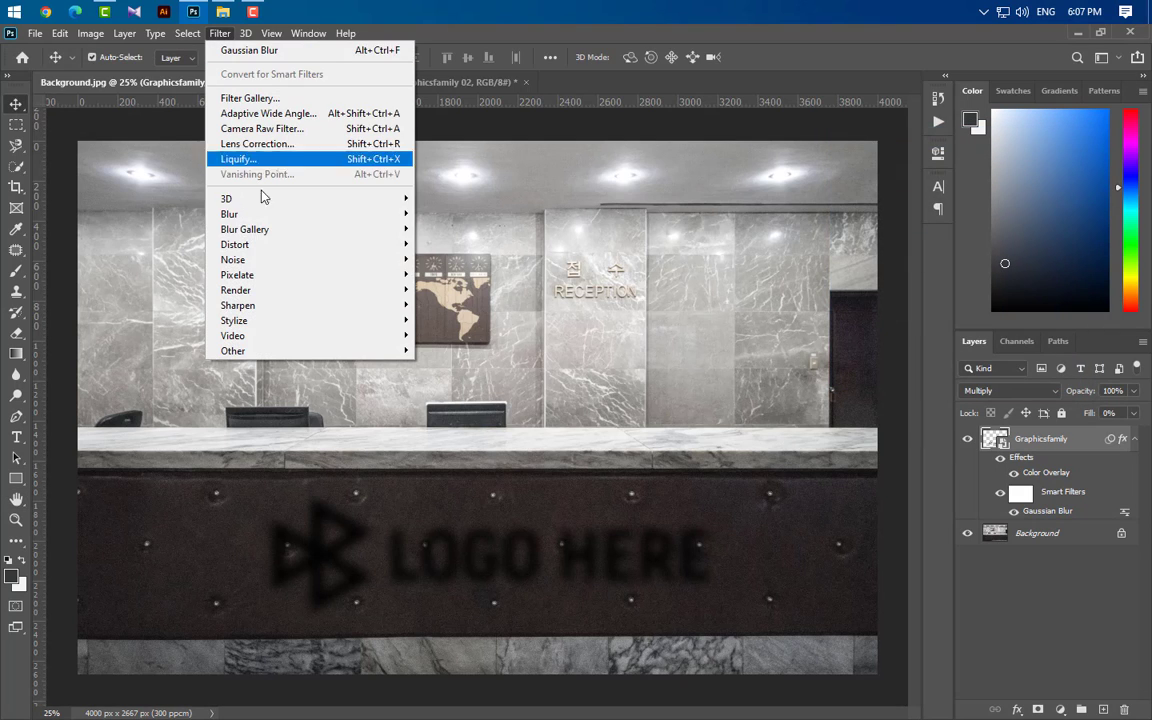
mouse_move(290, 214)
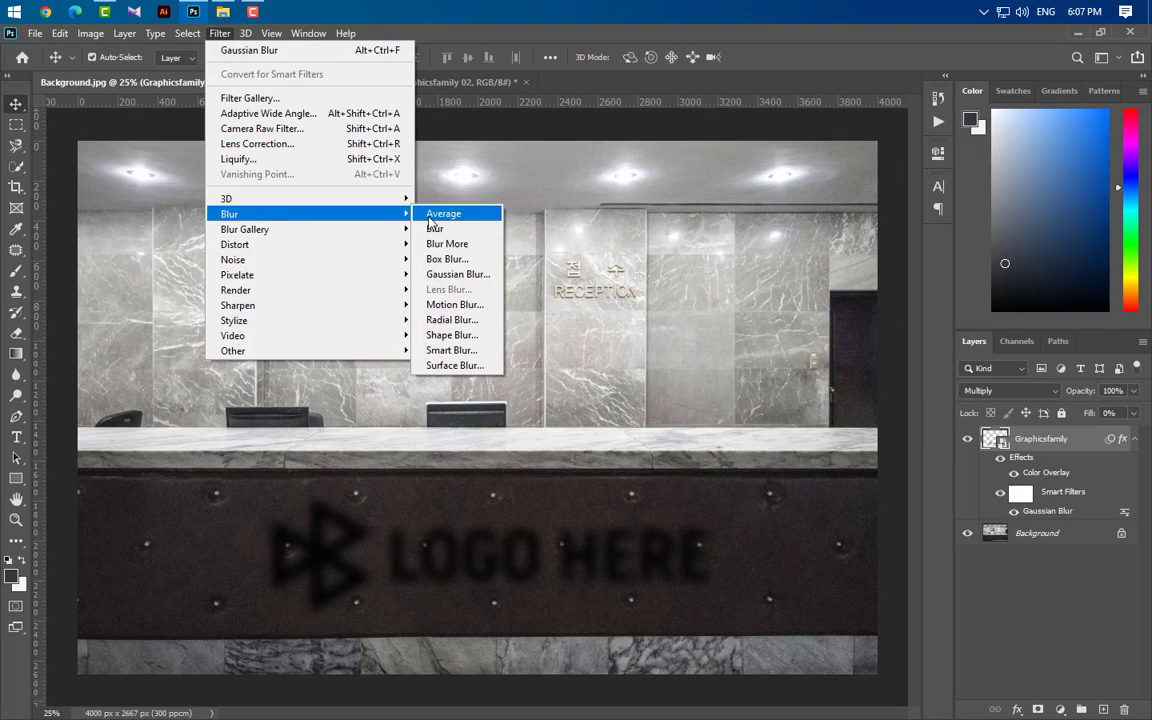
left_click(454, 304)
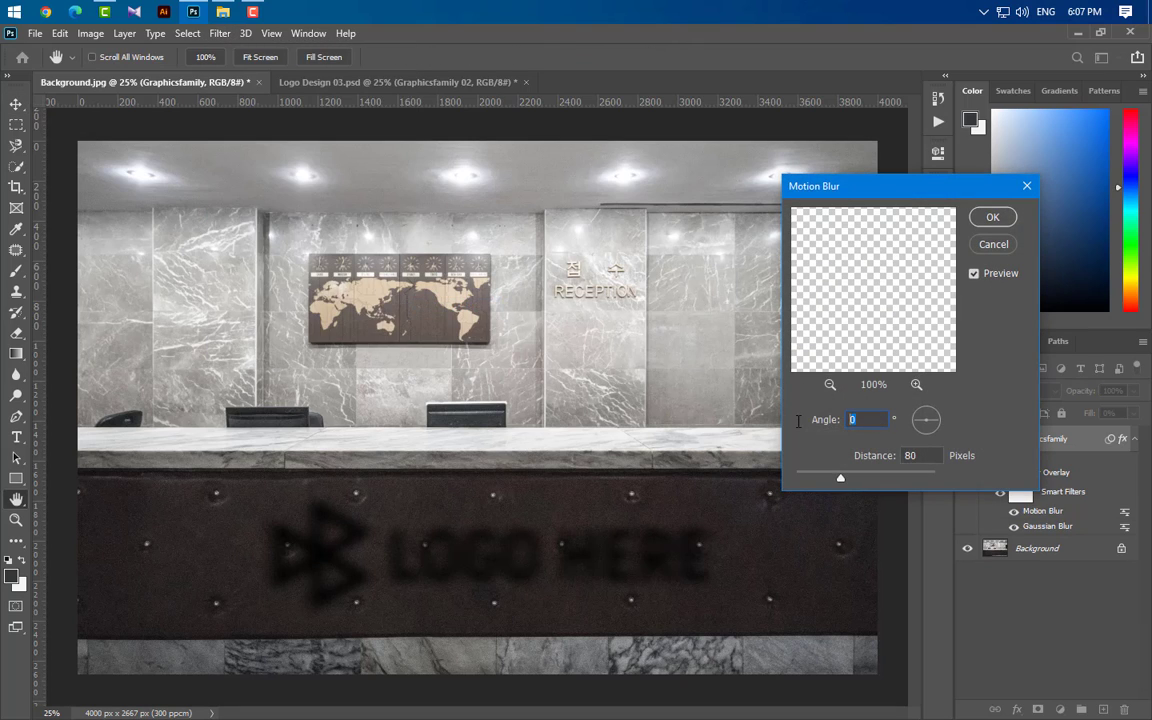
type("90")
type("200")
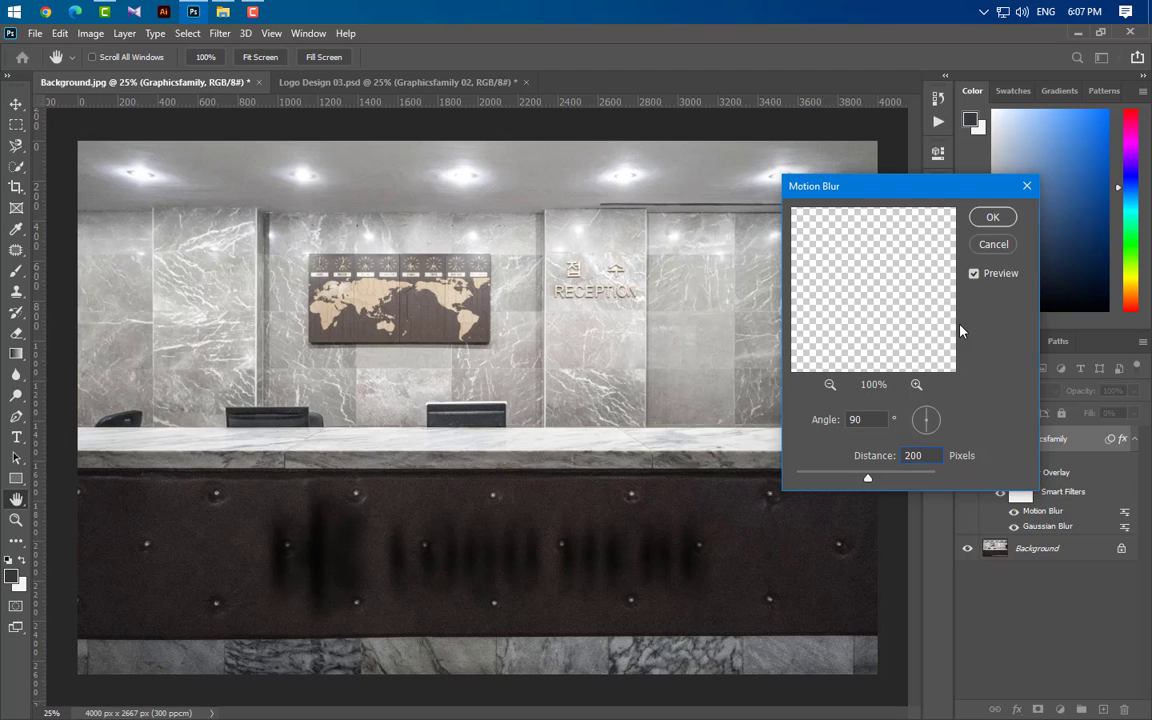
left_click(991, 218)
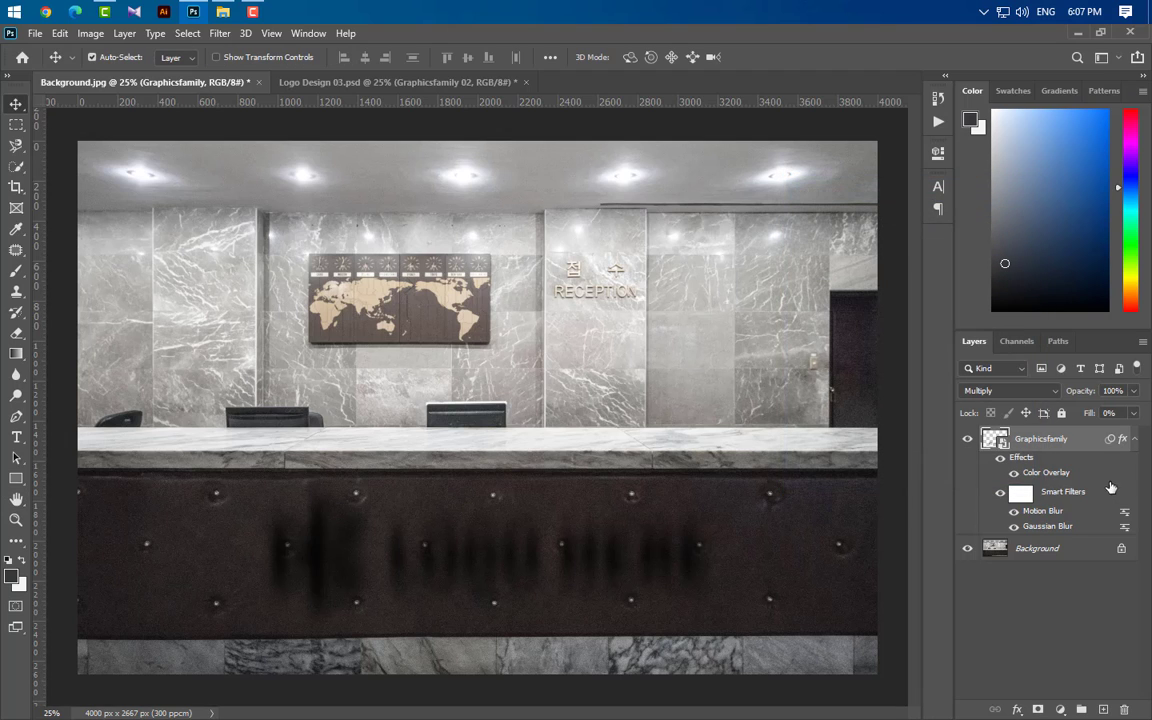
Duplicate the blurred logo layer and set the copy's Motion Blur distance to 50 pixels.
left_click_drag(1094, 441, 1104, 709)
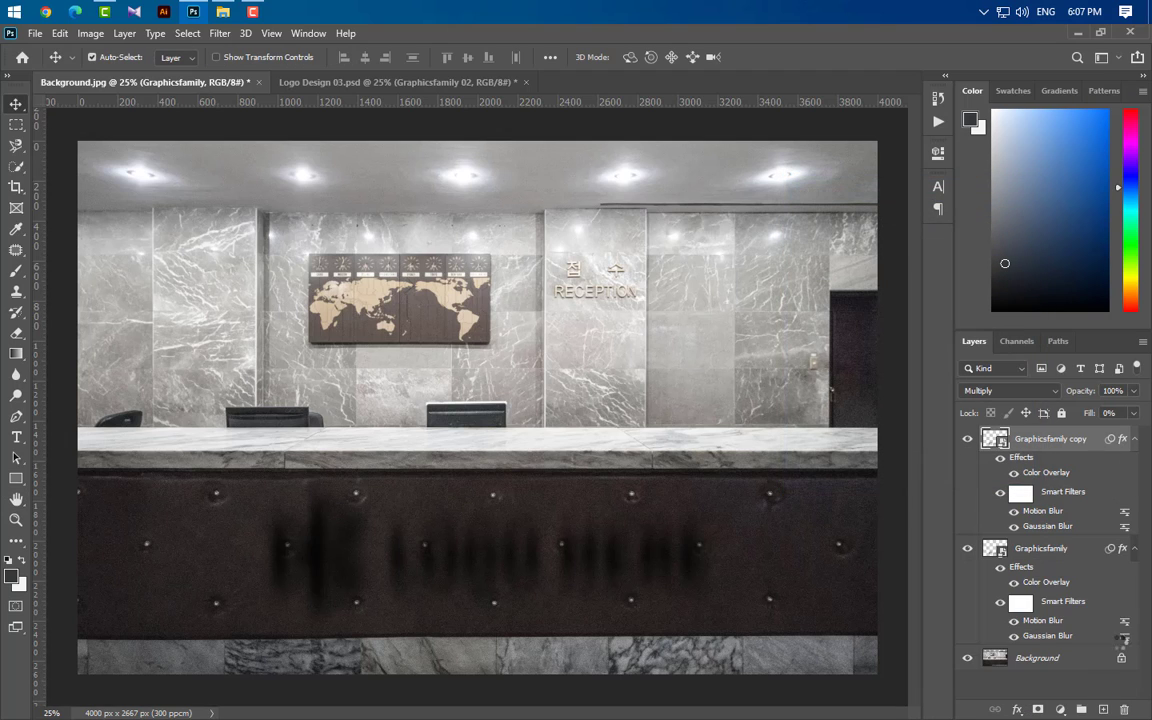
left_click(1134, 549)
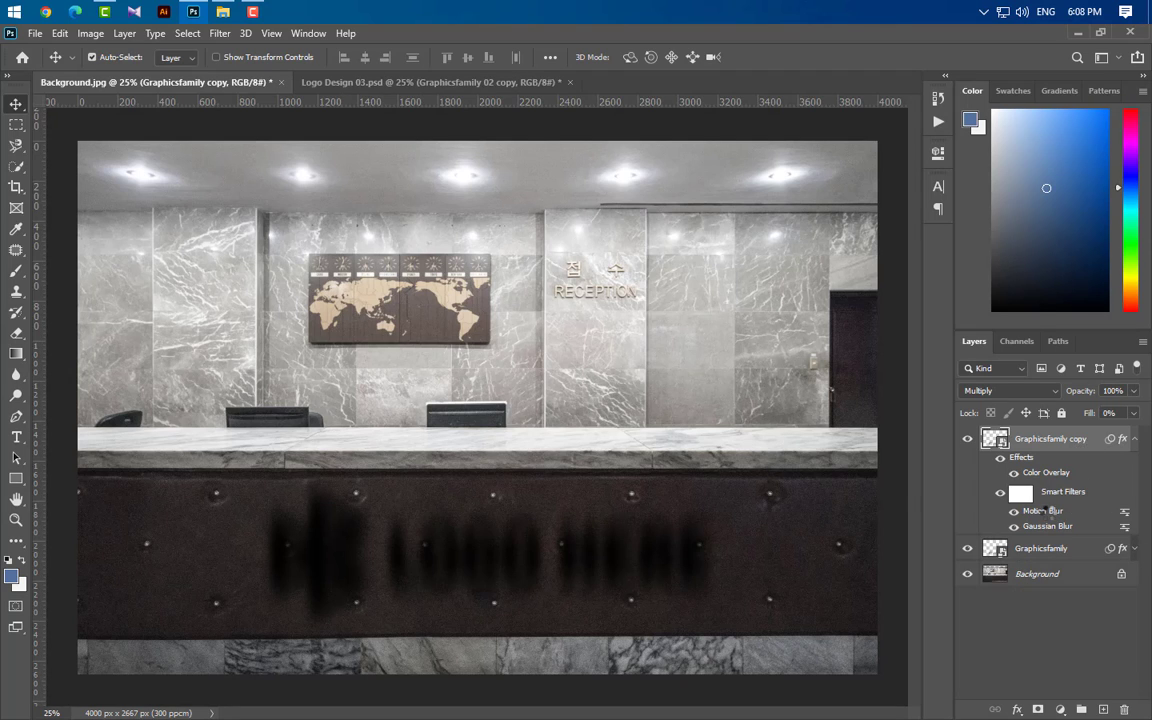
double_click(1044, 510)
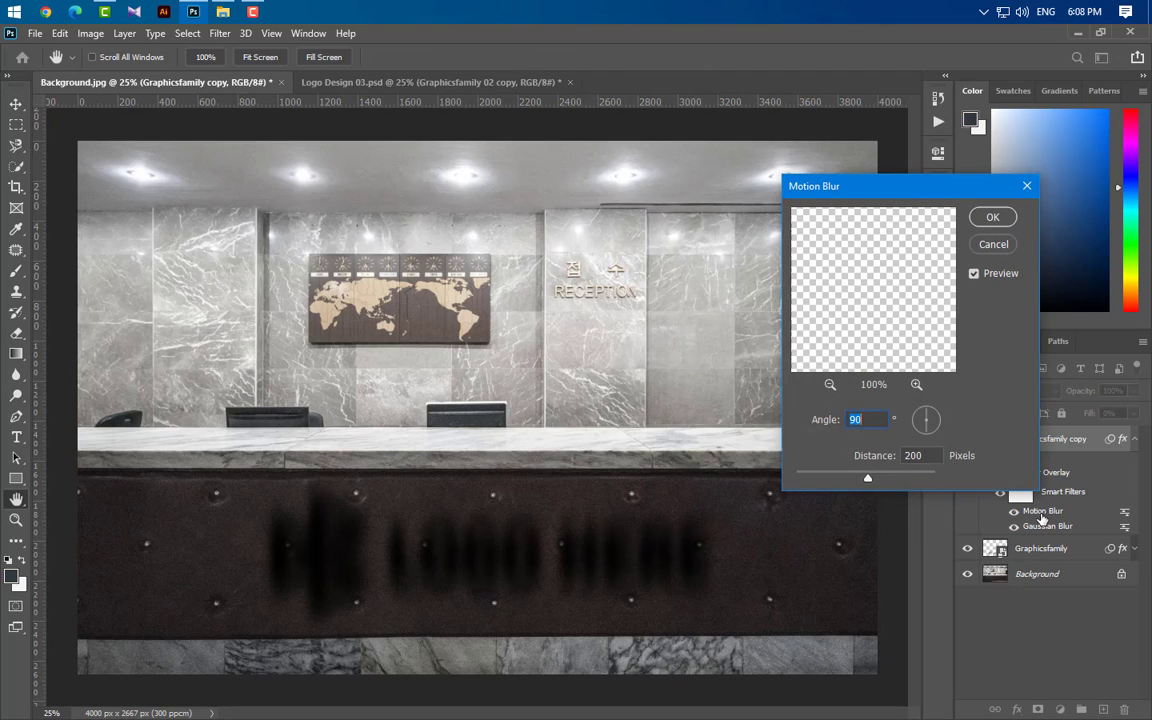
double_click(917, 456)
type("50")
left_click(985, 220)
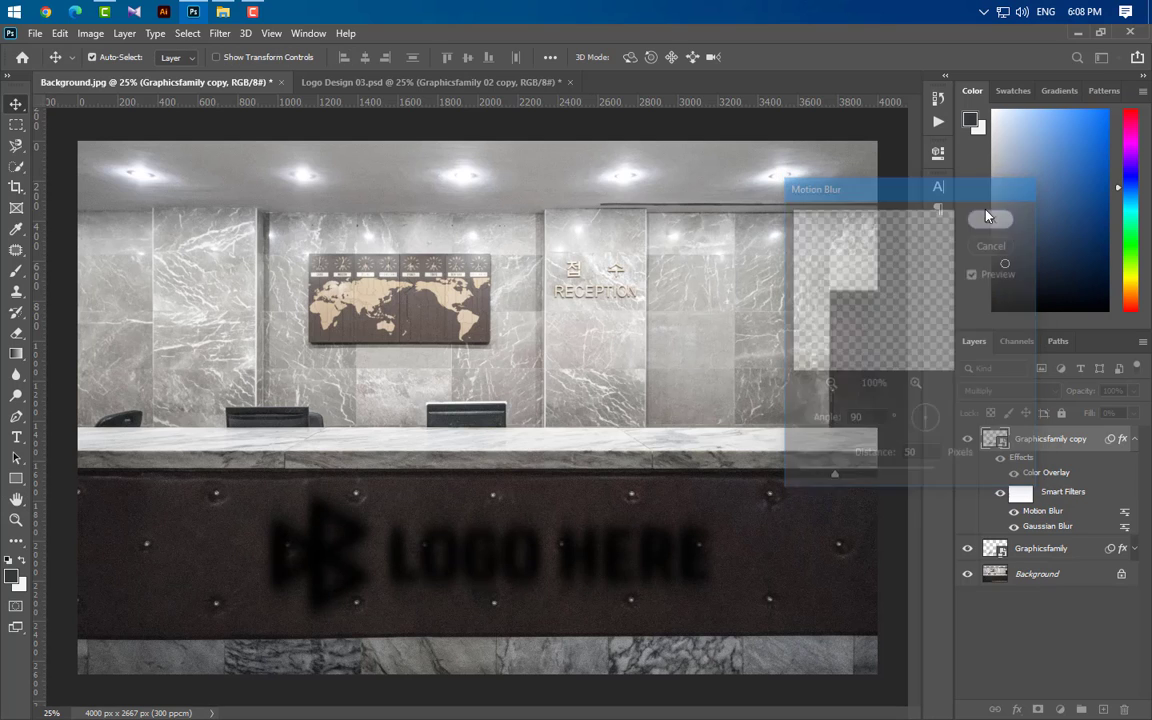
Set the logo copy's Gaussian Blur radius to 8 pixels.
double_click(1047, 527)
left_click(599, 306)
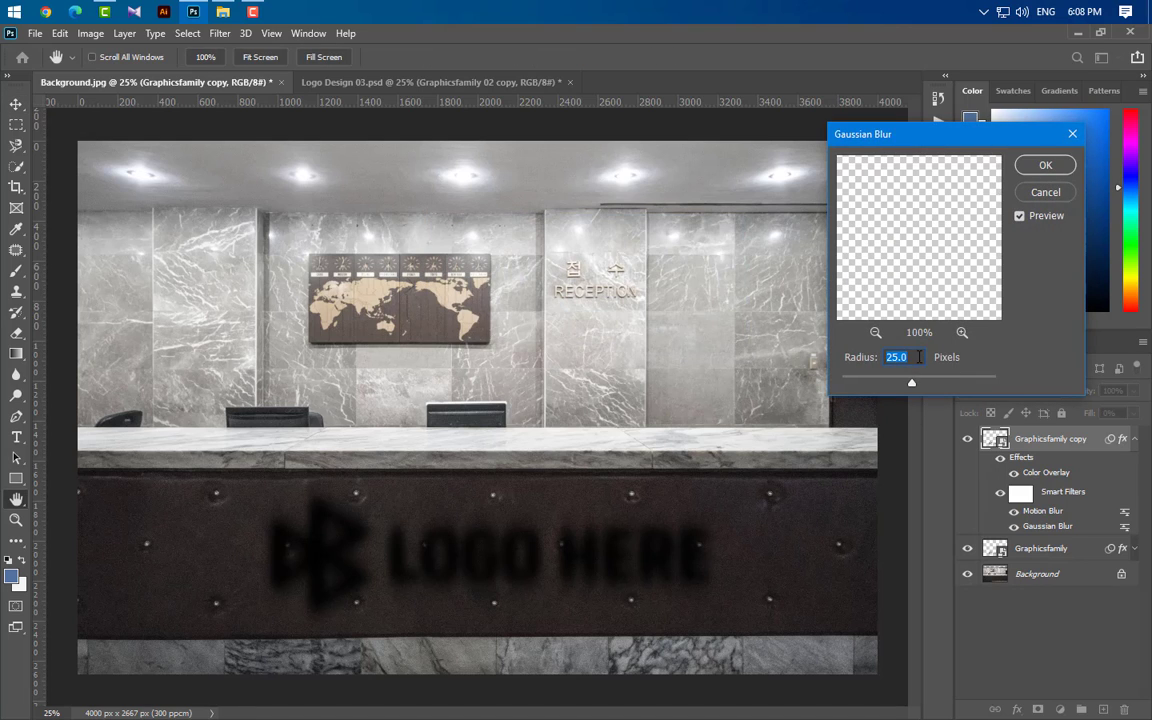
type("8")
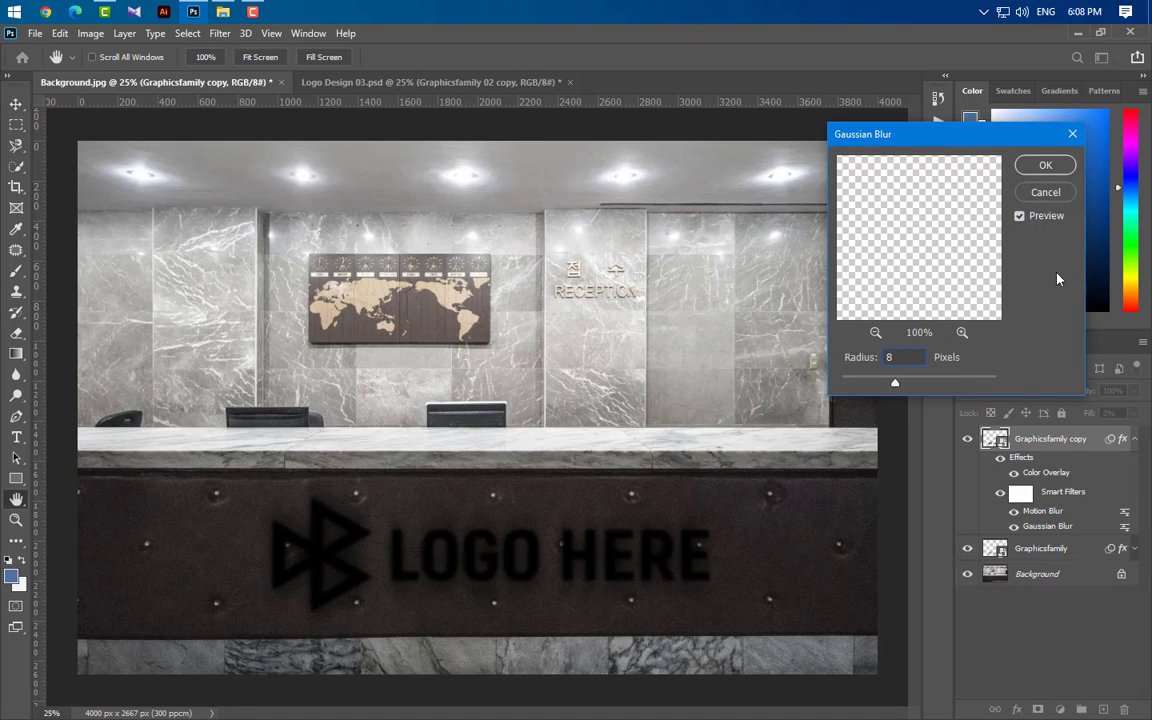
left_click(1044, 165)
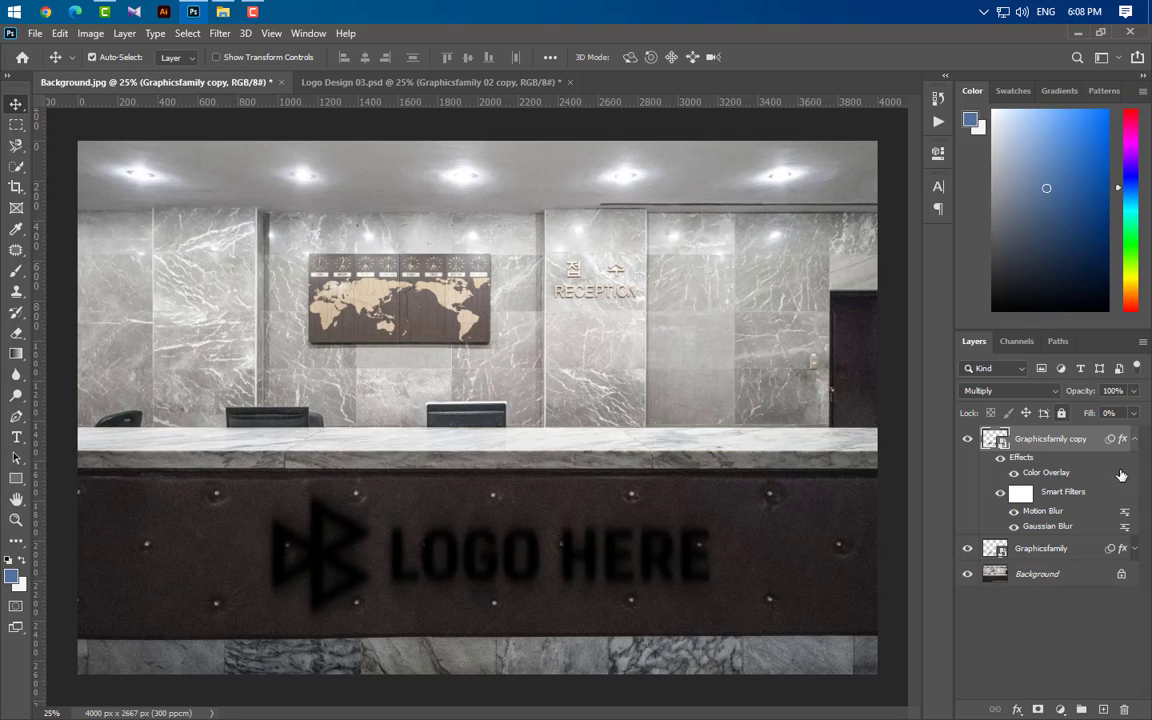
Duplicate the logo copy once more and hide the new topmost duplicate.
left_click_drag(1000, 438, 1103, 710)
left_click(1134, 548)
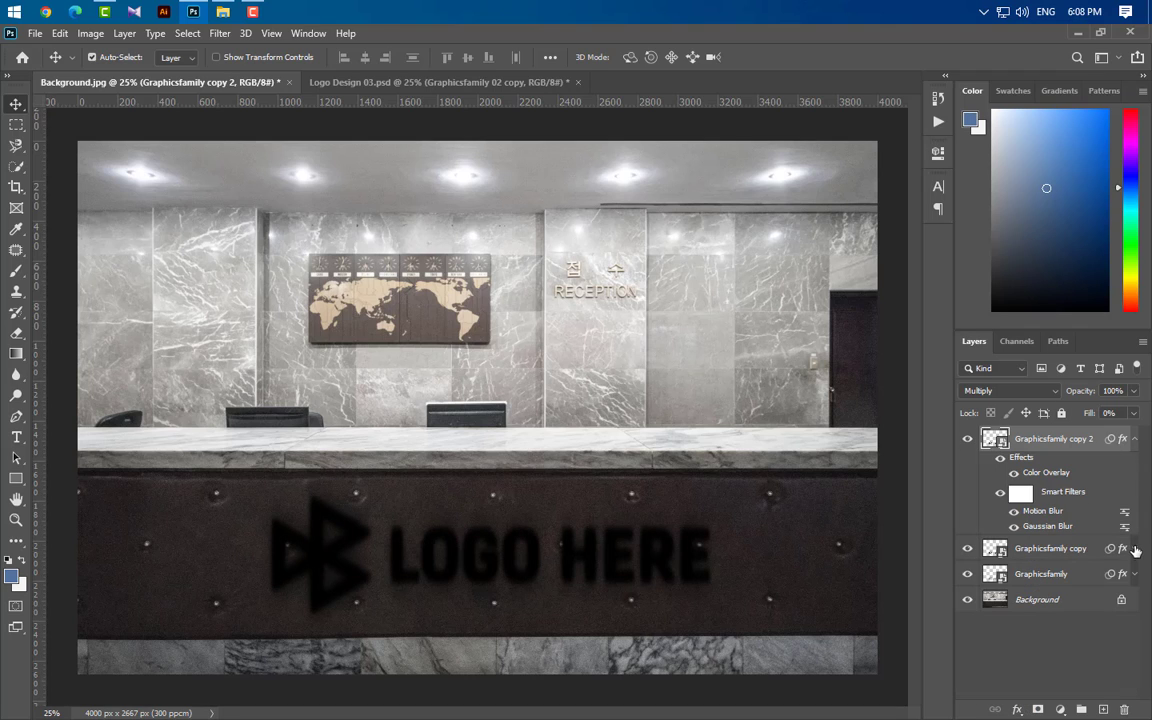
left_click(968, 440)
Group the Graphicsfamily and Graphicsfamily copy shadow layers together.
left_click(1051, 553)
left_click(1064, 577, "ctrl")
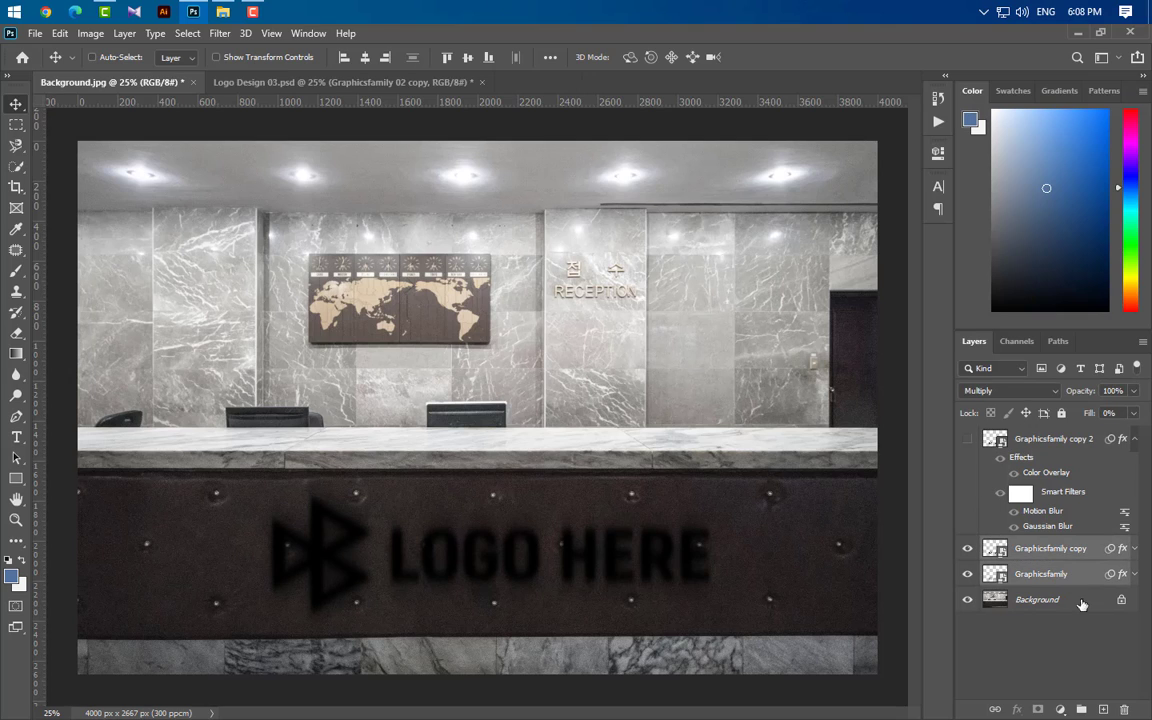
left_click(1081, 709)
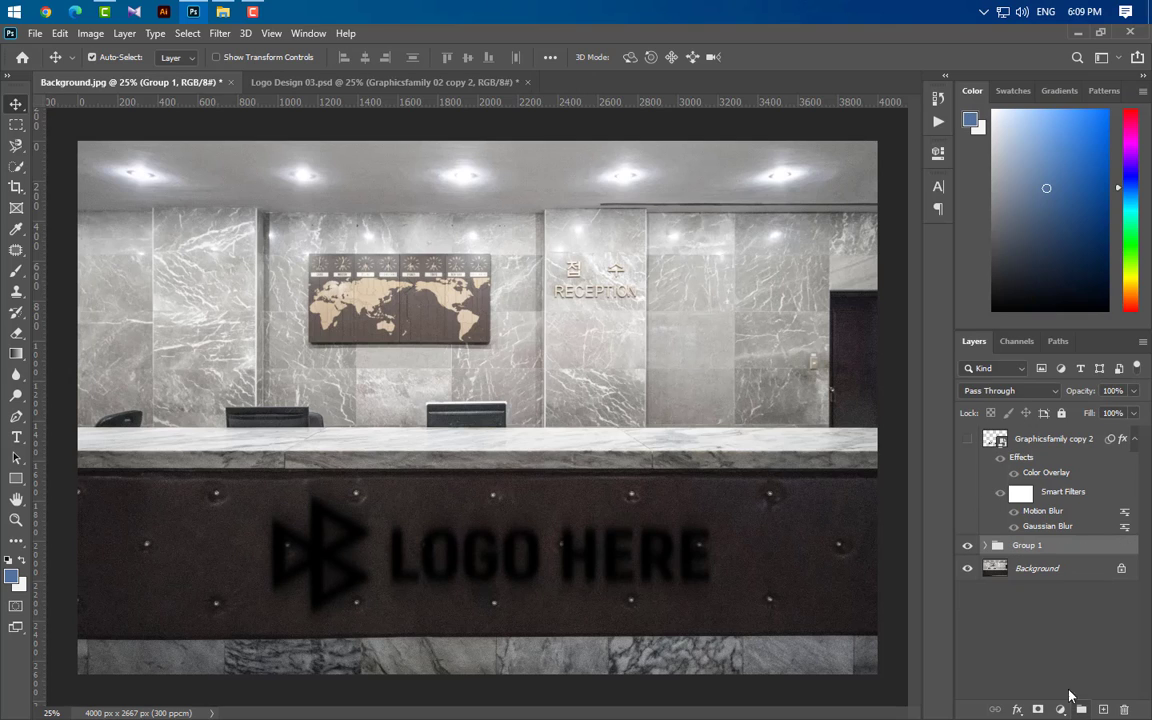
Show Graphicsfamily copy 2 and remove its smart filters and layer effects.
left_click(967, 440)
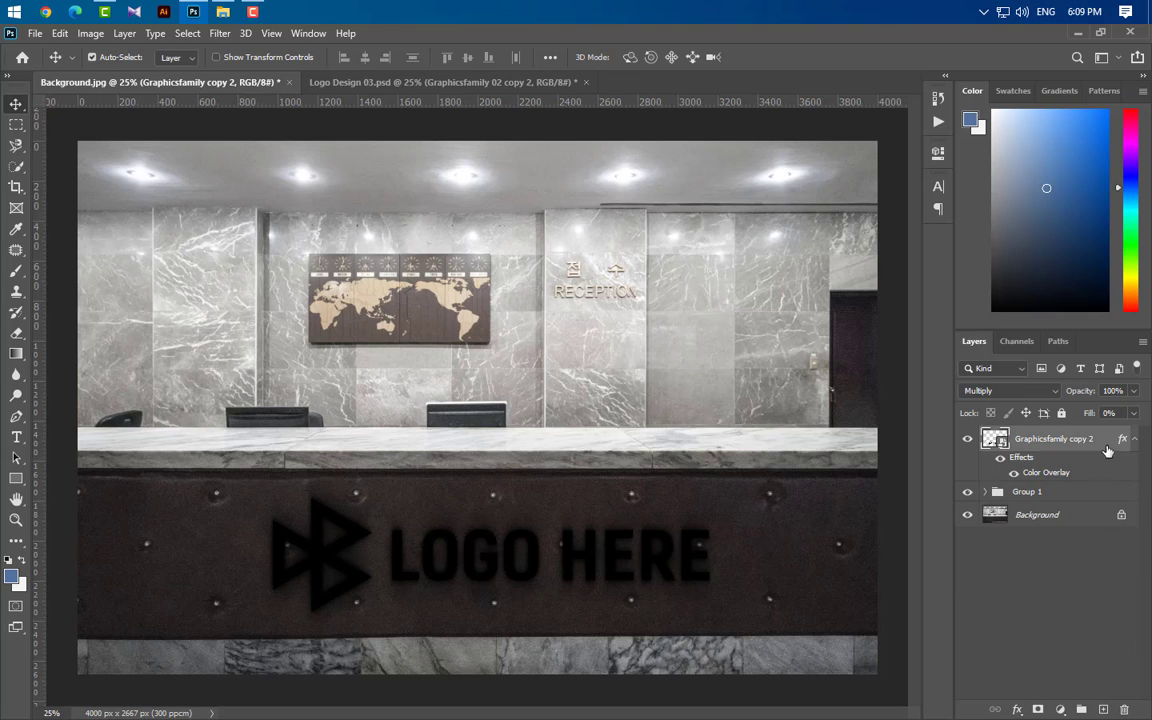
left_click(1129, 440)
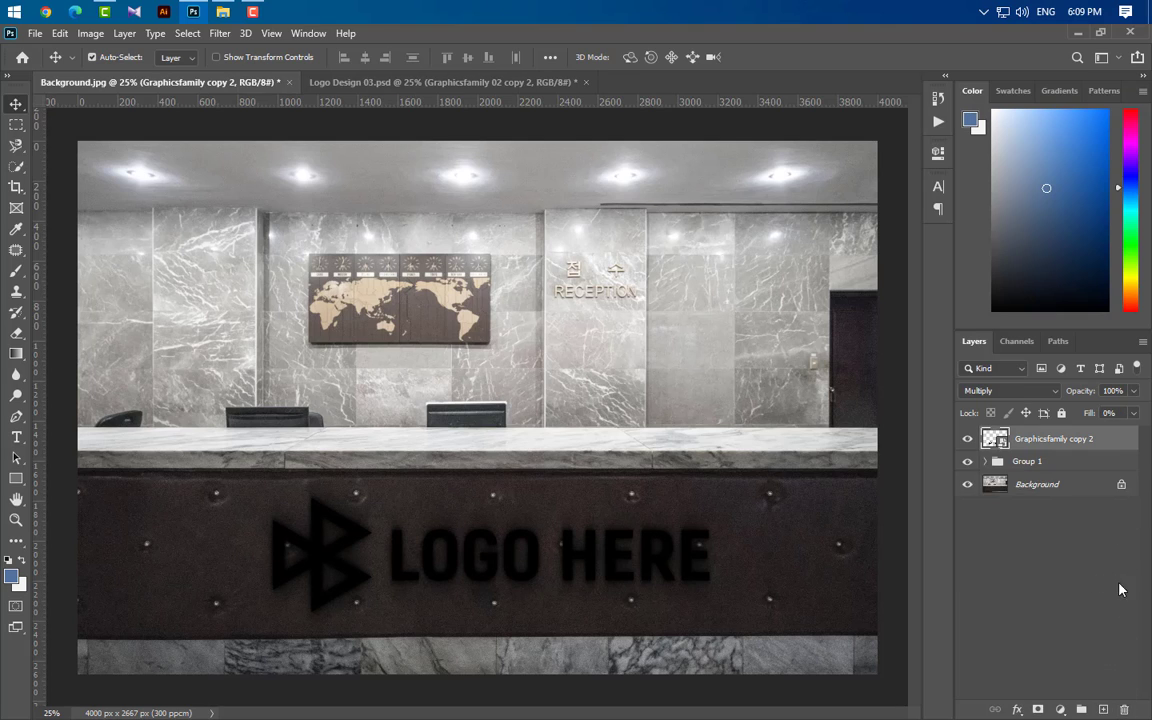
Set Graphicsfamily copy 2 to 100% fill and the Normal blend mode.
left_click(1133, 414)
left_click_drag(1066, 435, 1148, 437)
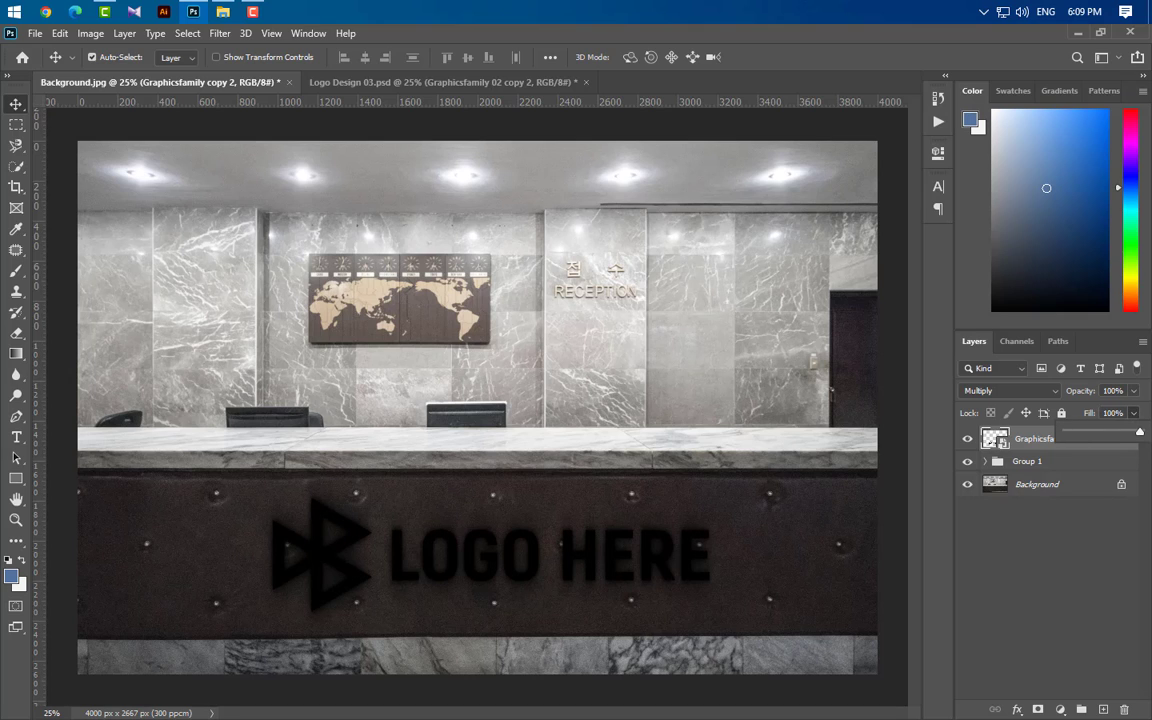
left_click(1034, 440)
left_click(1010, 390)
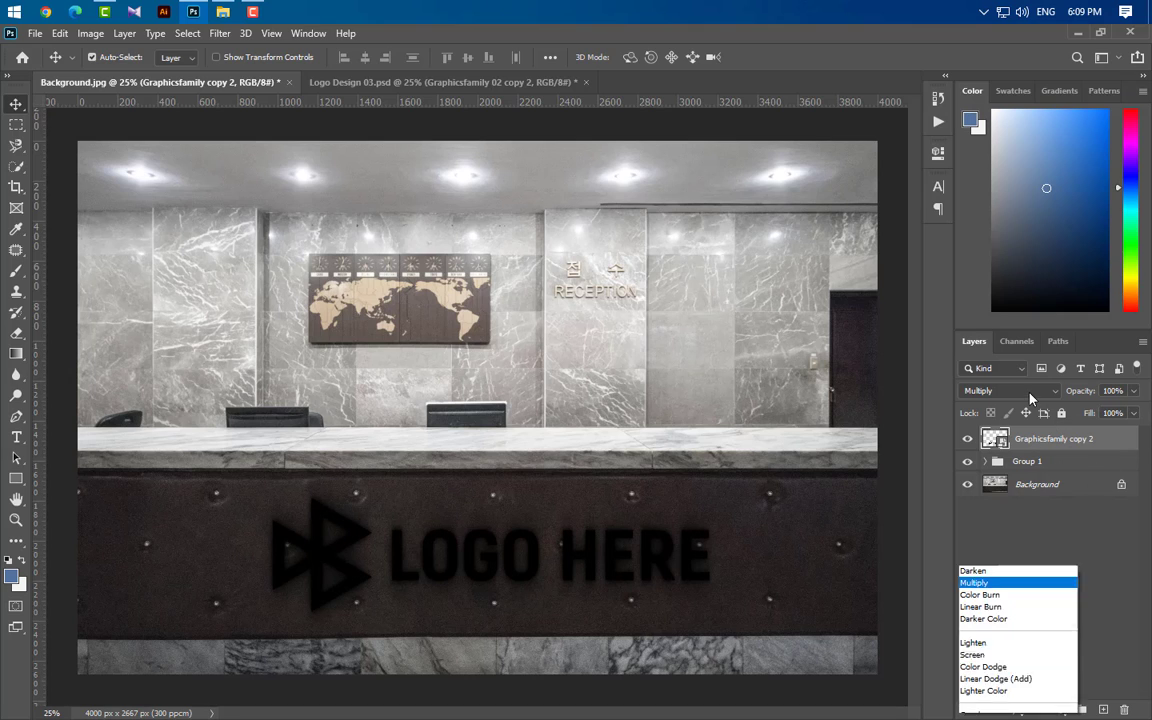
left_click(990, 334)
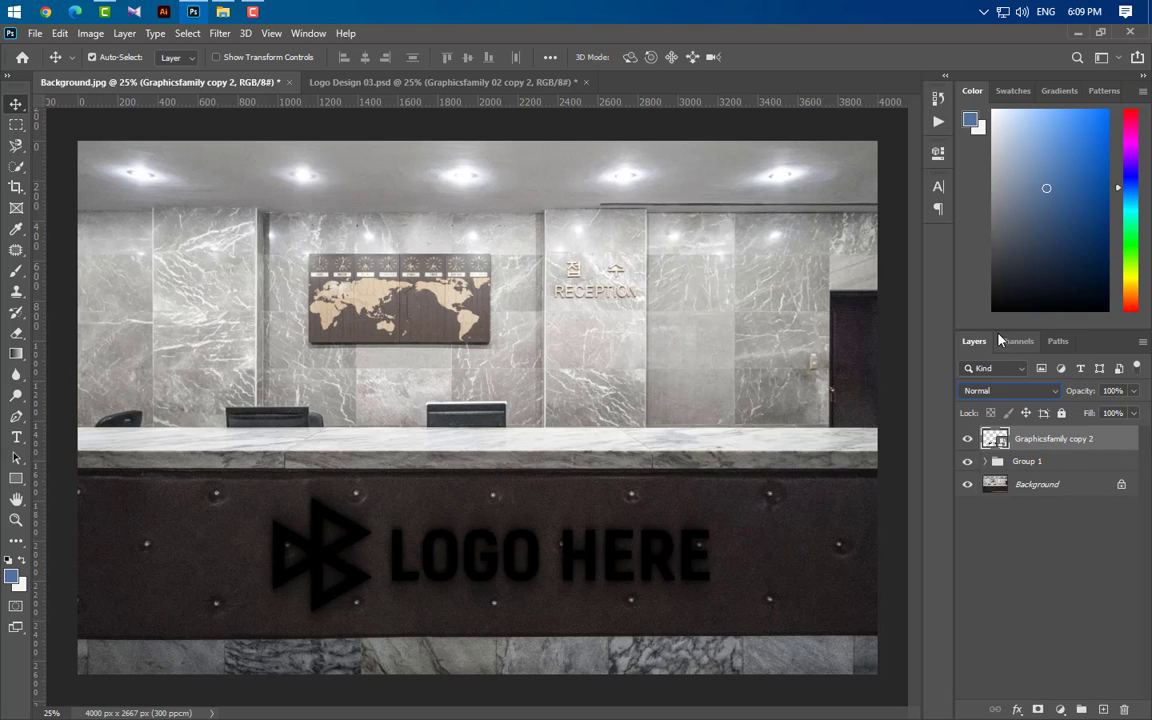
Add a Bevel & Emboss to Graphicsfamily copy 2 using Inner Bevel, Smooth technique, 230% depth and 5 px size.
double_click(1123, 447)
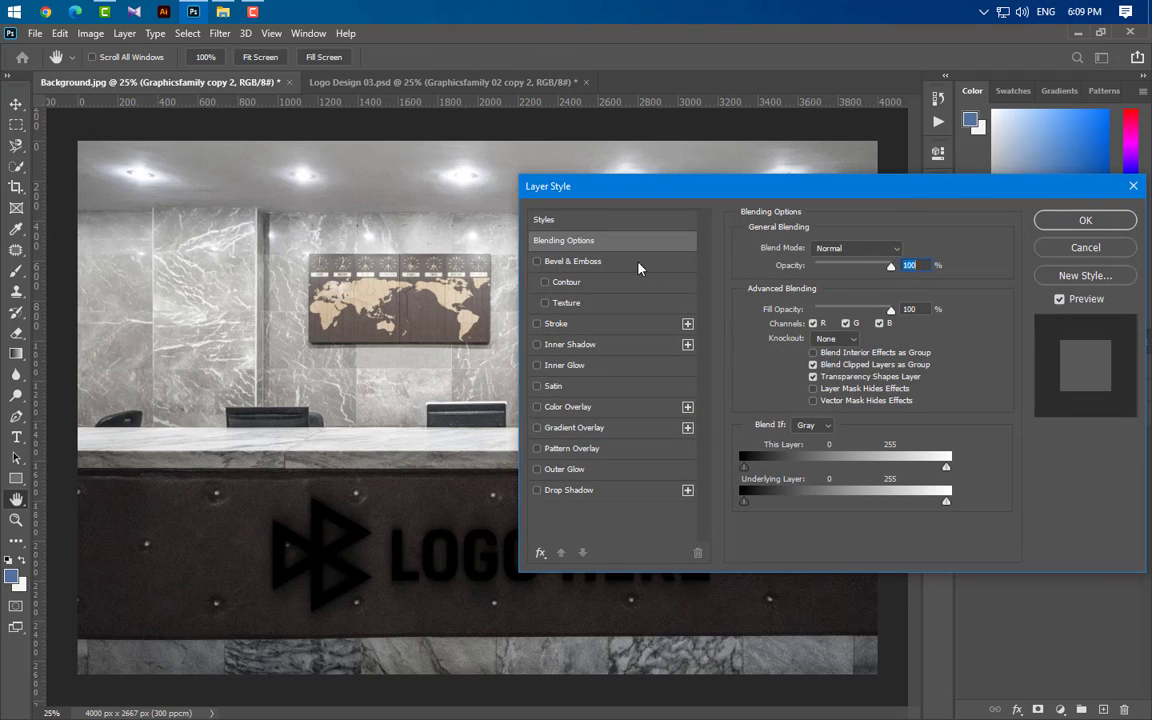
left_click(639, 262)
left_click(836, 250)
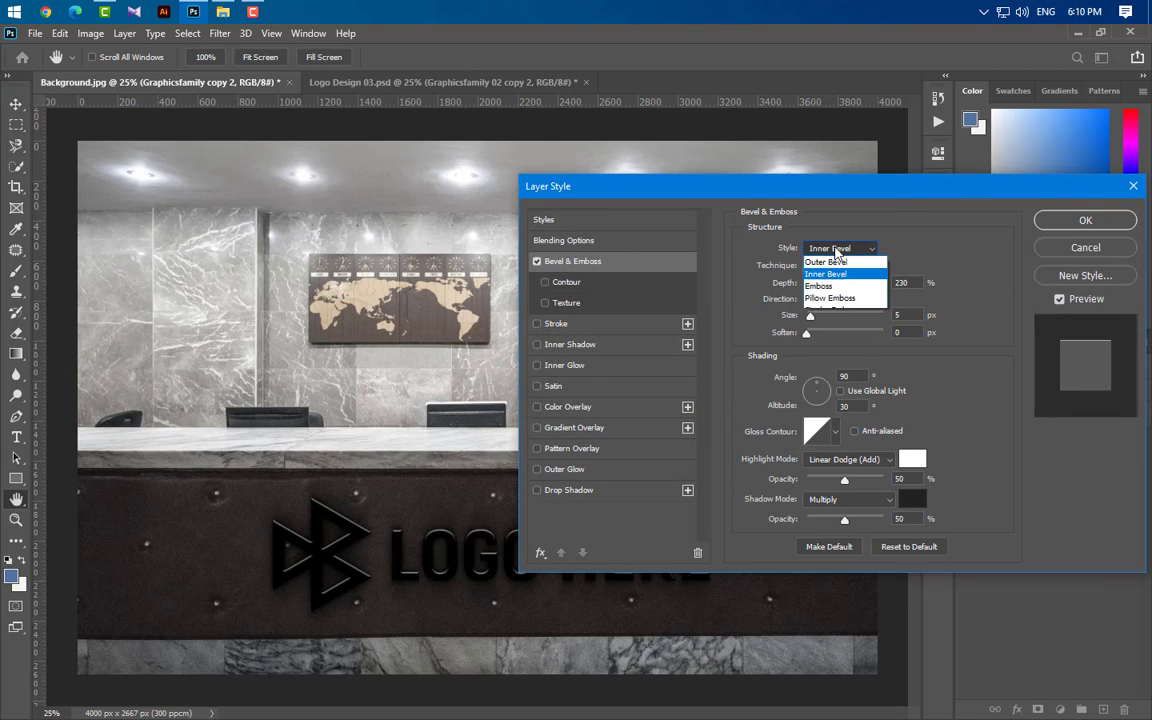
left_click(837, 275)
left_click(836, 268)
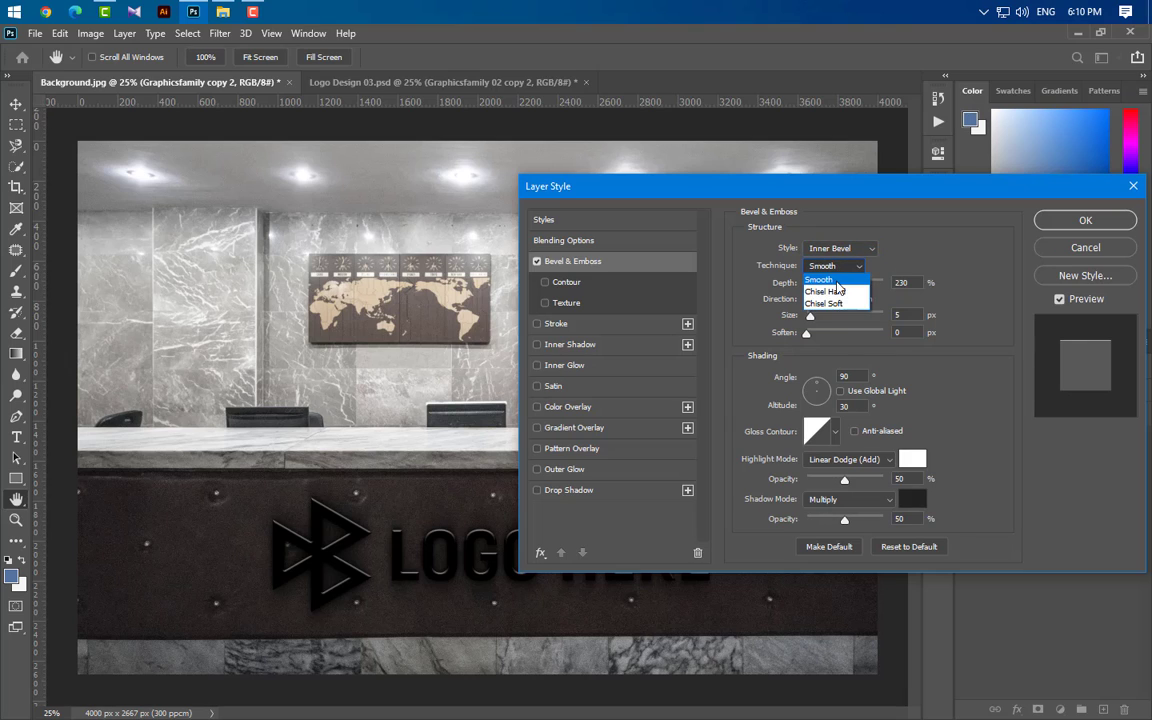
left_click(836, 274)
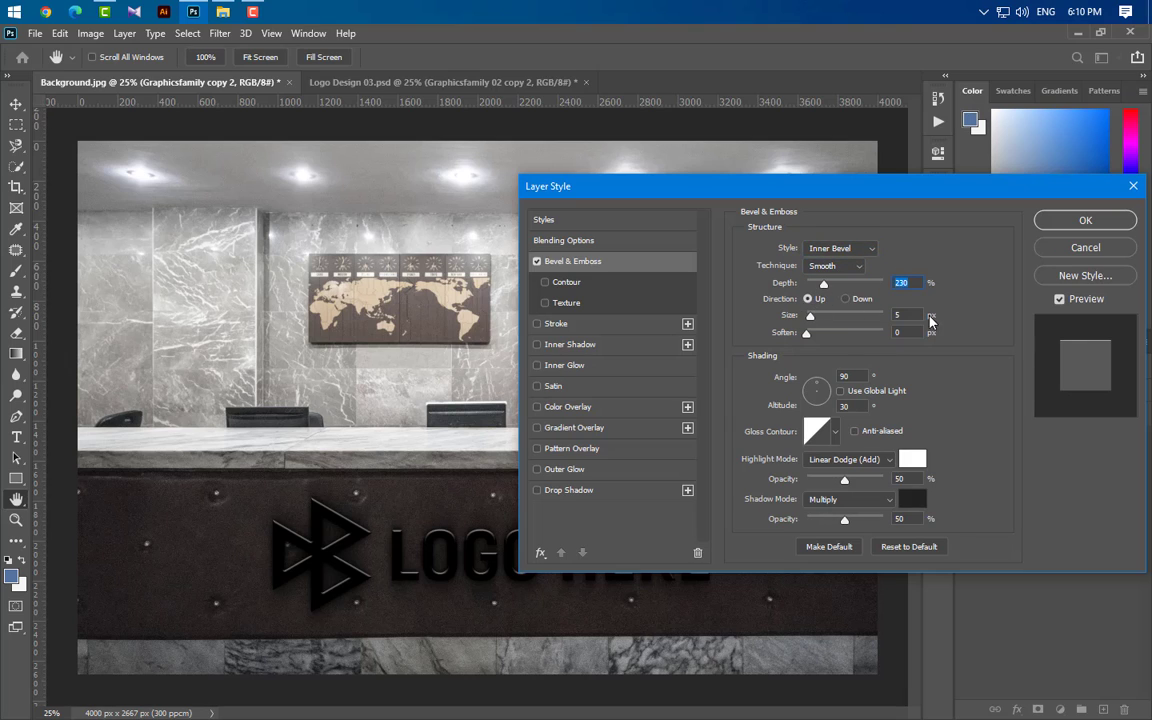
key("Tab")
Set the bevel shading to 90° angle, 30° altitude, Linear Dodge (Add) highlights at 50% and Multiply shadows at 50%.
left_click_drag(850, 377, 830, 377)
left_click(849, 407)
left_click(870, 465)
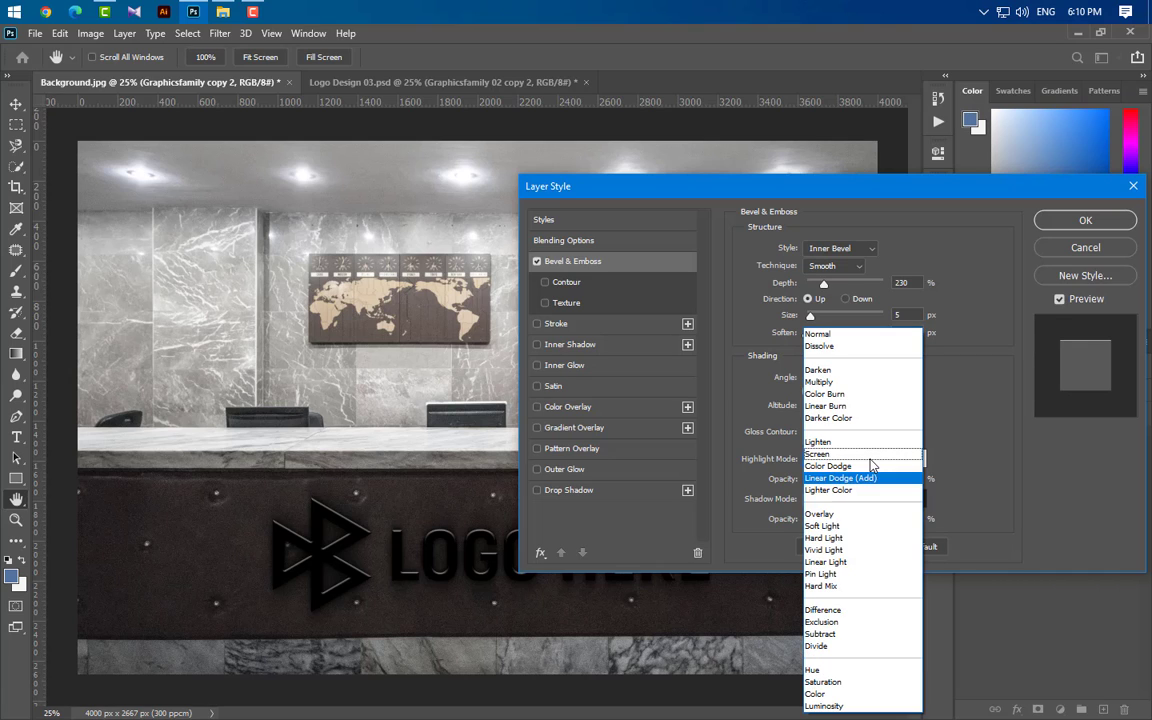
left_click(867, 480)
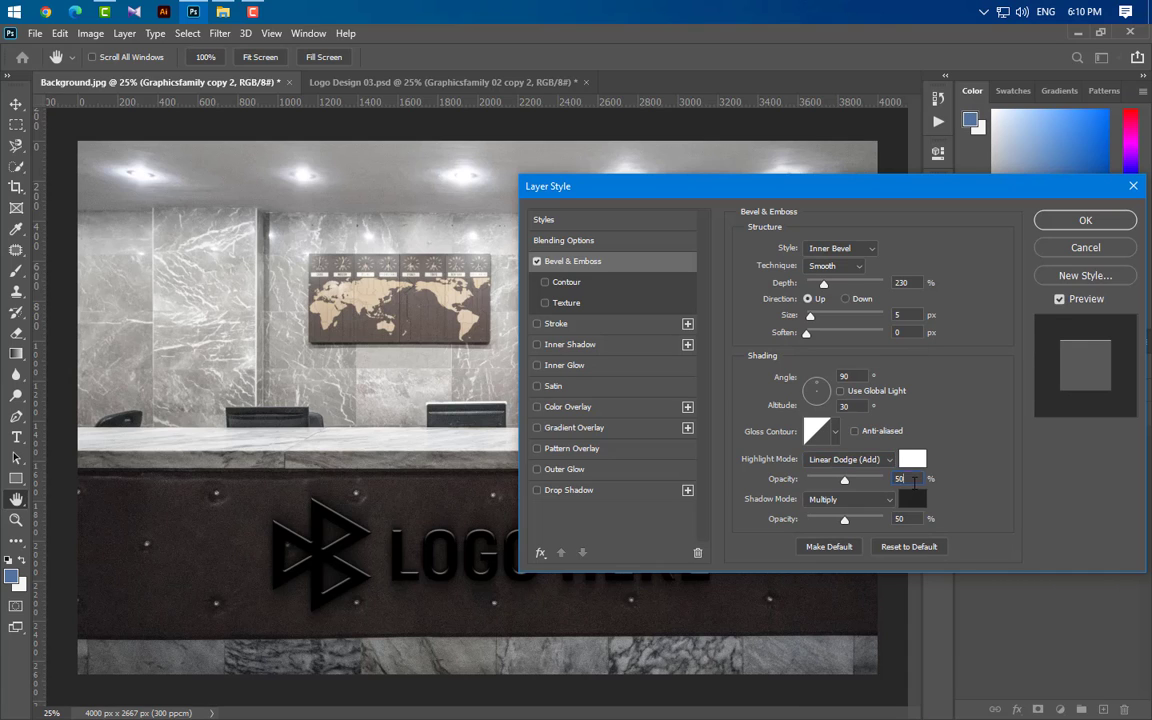
left_click(899, 519)
Add a Gradient Overlay to Graphicsfamily copy 2 running from #b7b6b6 to #ffffff.
left_click(614, 433)
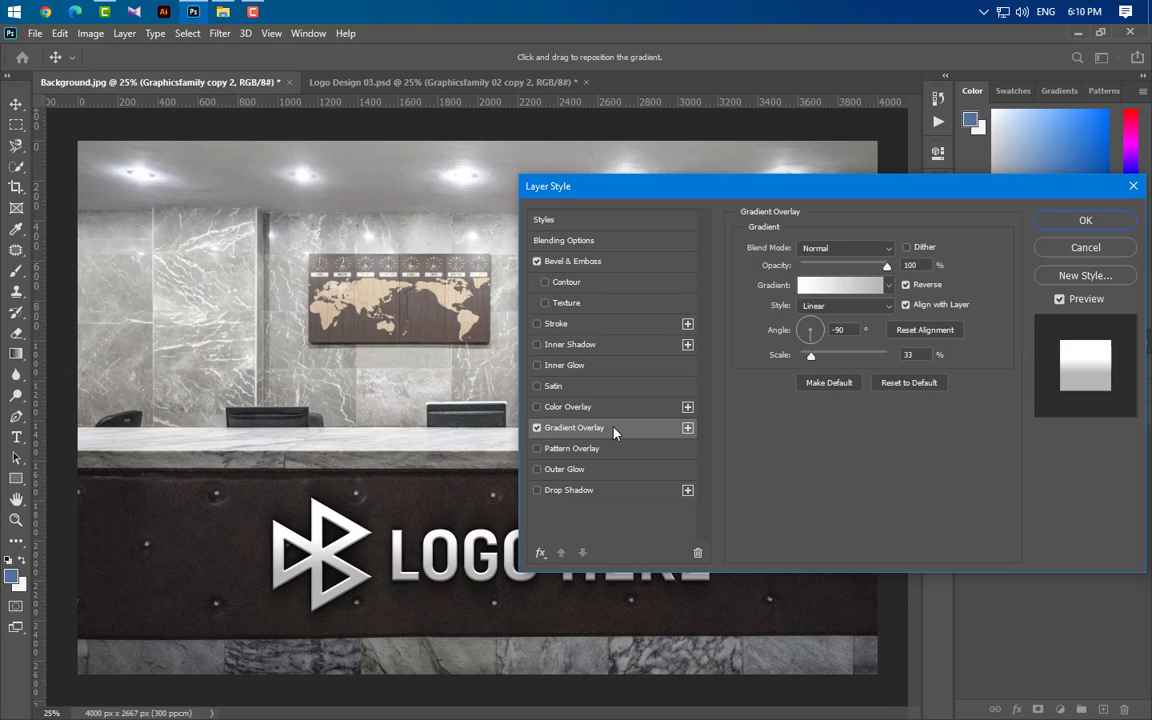
left_click(815, 287)
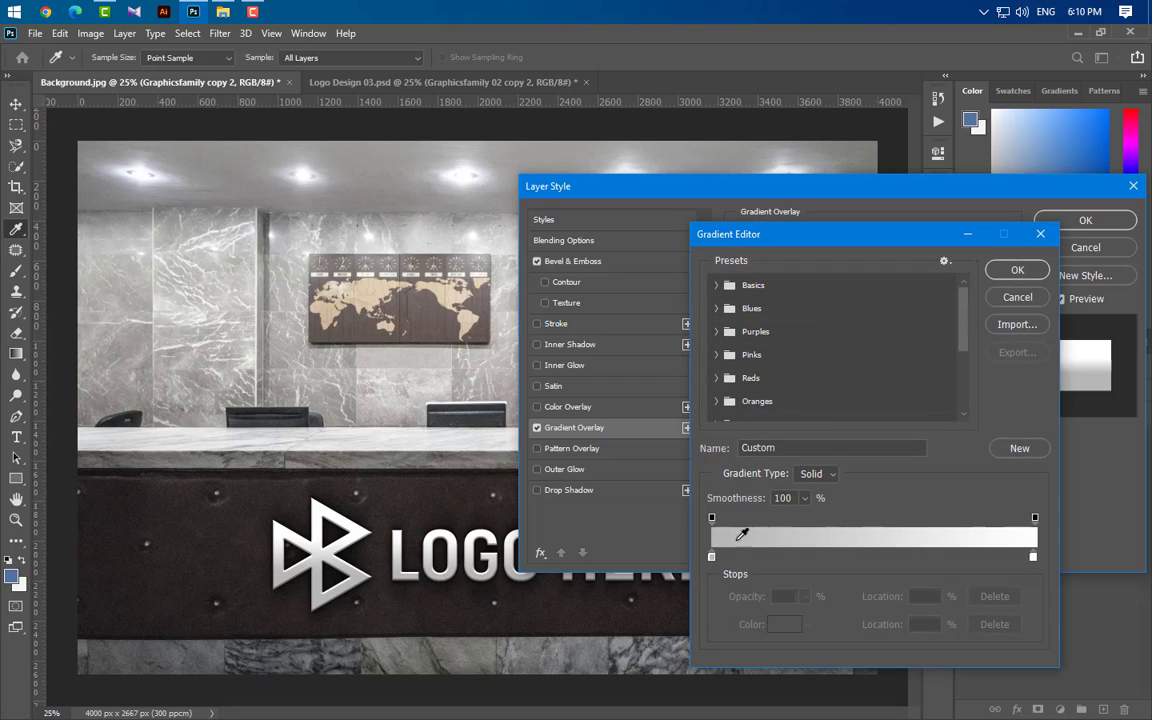
left_click(712, 558)
double_click(712, 557)
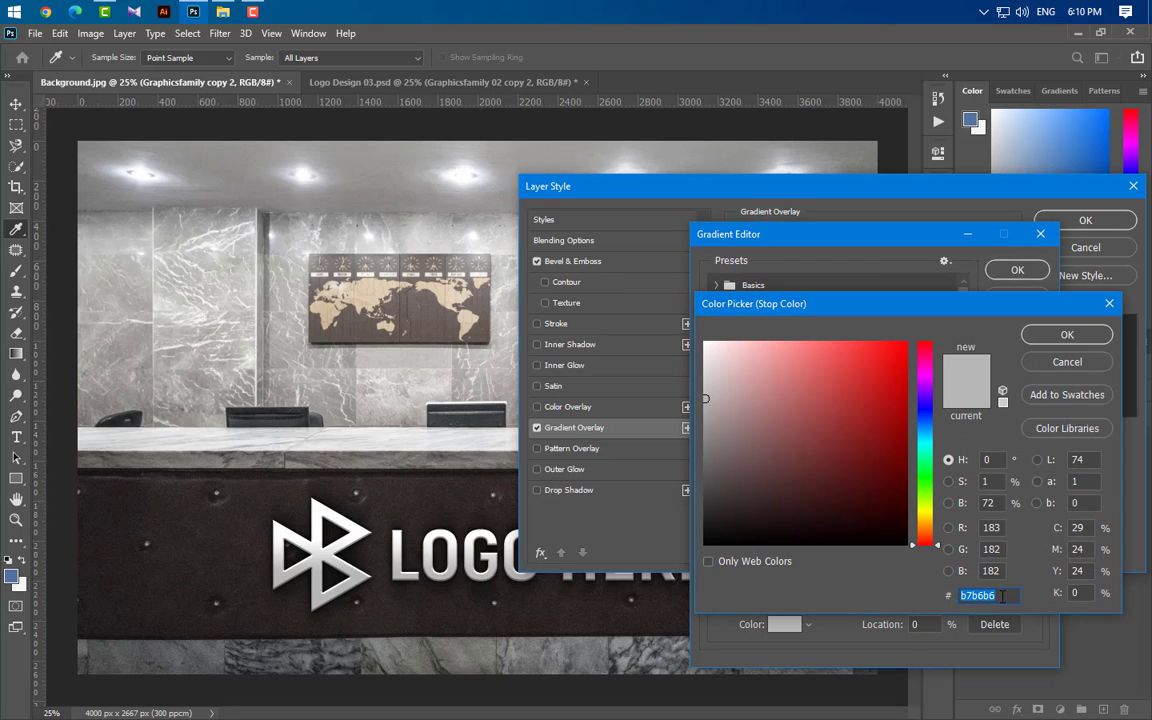
left_click(1066, 334)
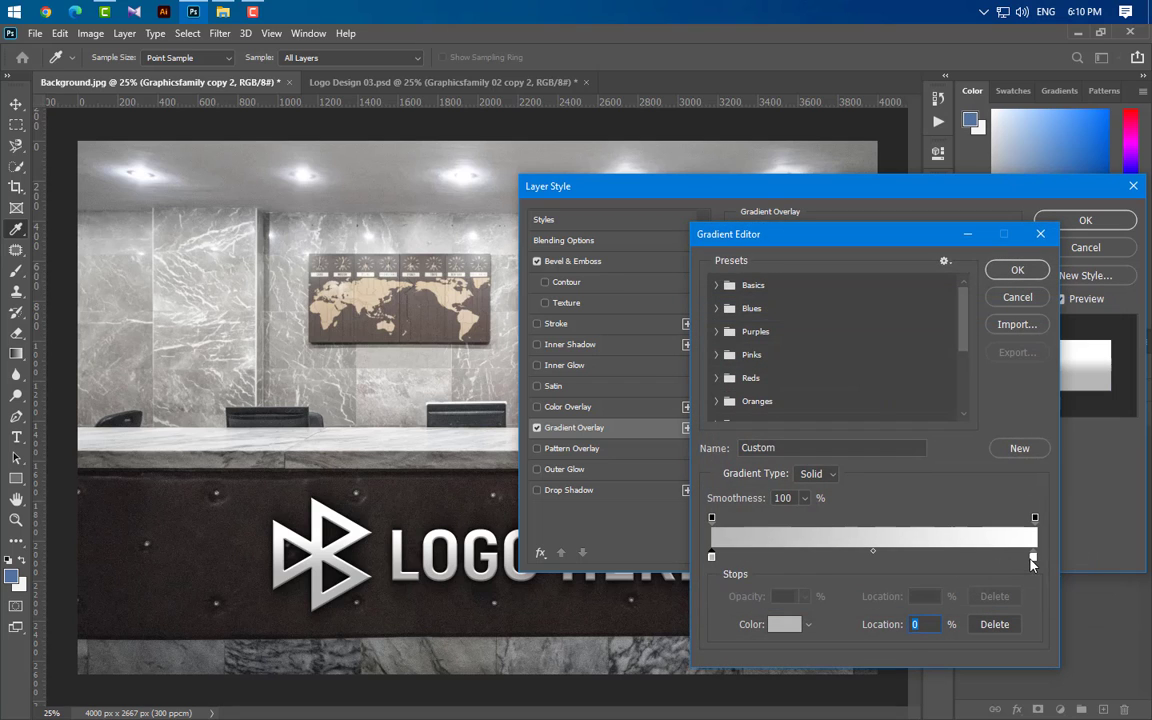
double_click(1034, 558)
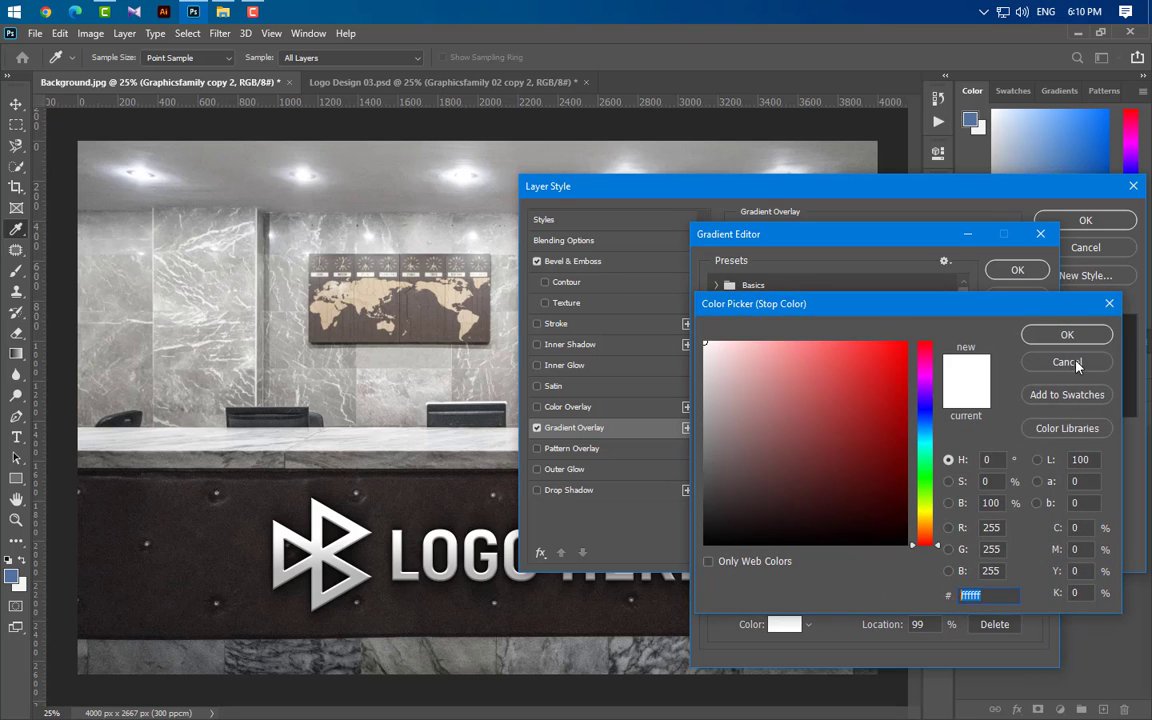
left_click(1066, 334)
left_click(1017, 270)
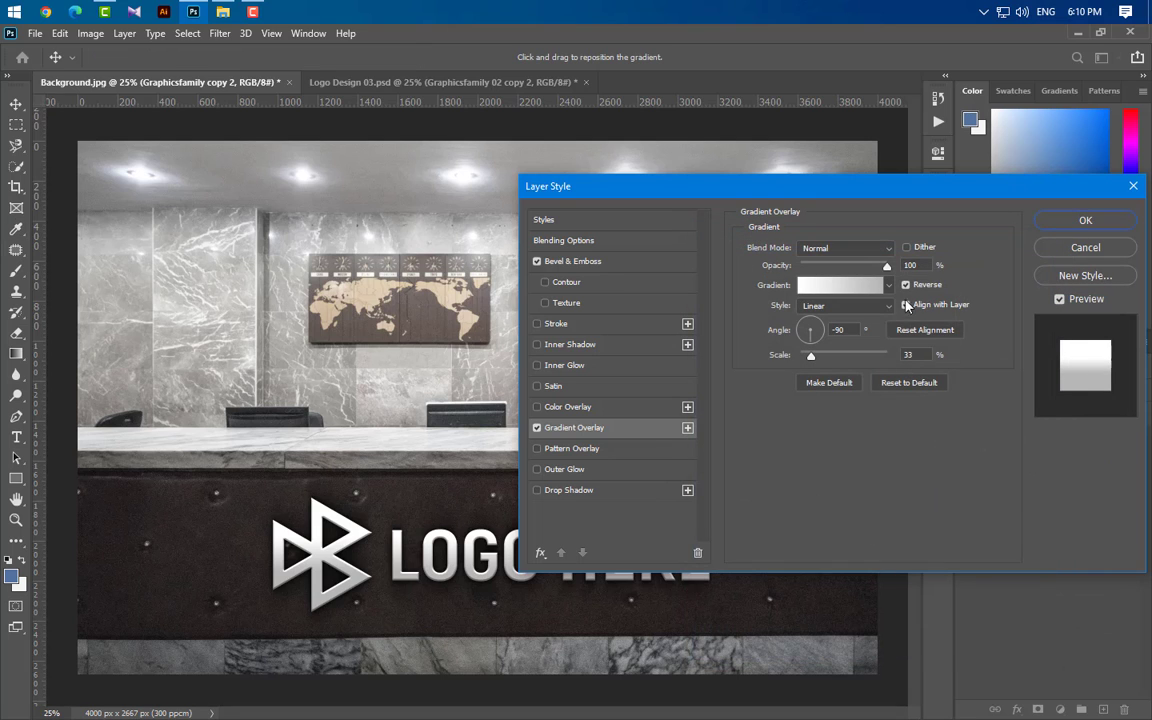
Apply the reversed linear gradient overlay with a -90° angle and 33% scale.
left_click(856, 328)
left_click(926, 359)
left_click(1085, 222)
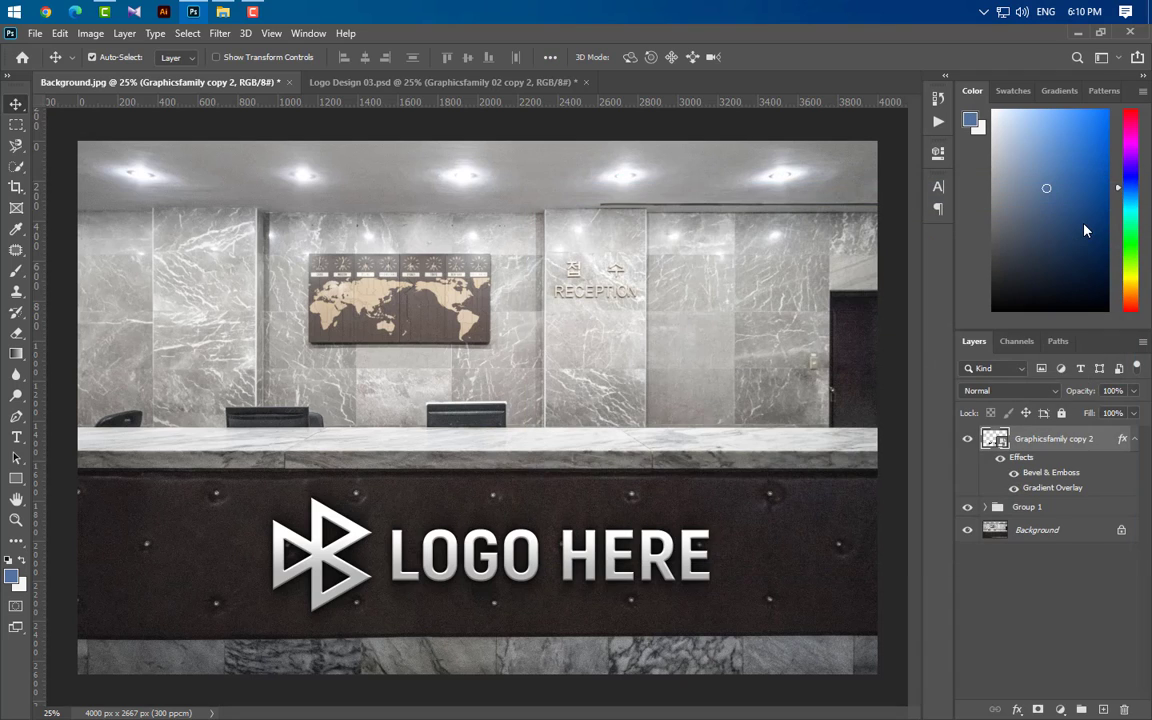
Stack nine successive duplicates of Graphicsfamily copy 2, offsetting each one 1 px up and 1 px left from the previous copy.
scroll(270, 600, "up", 14)
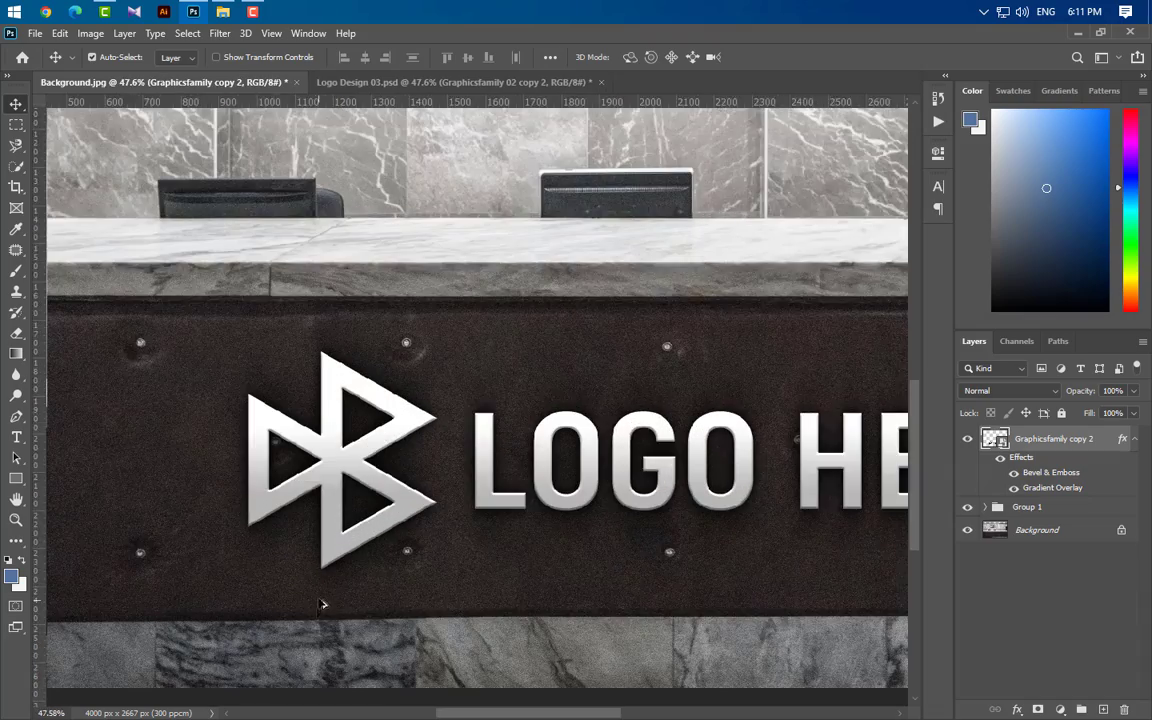
scroll(354, 389, "up", 4)
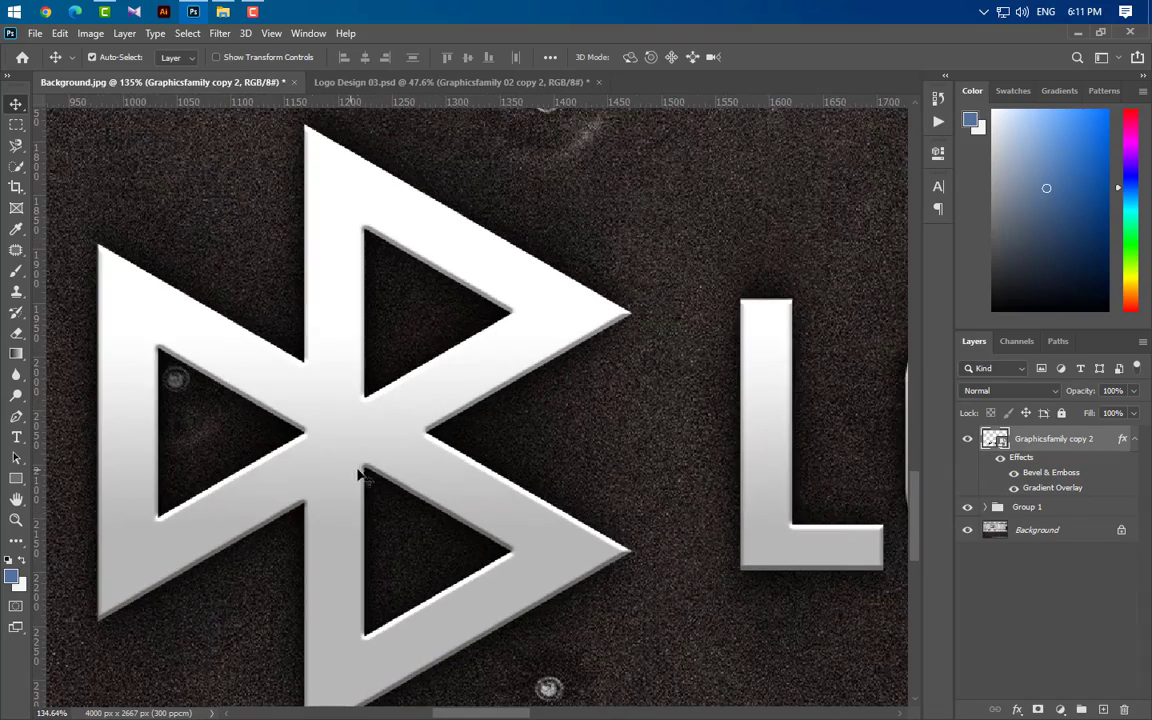
scroll(473, 456, "up", 1)
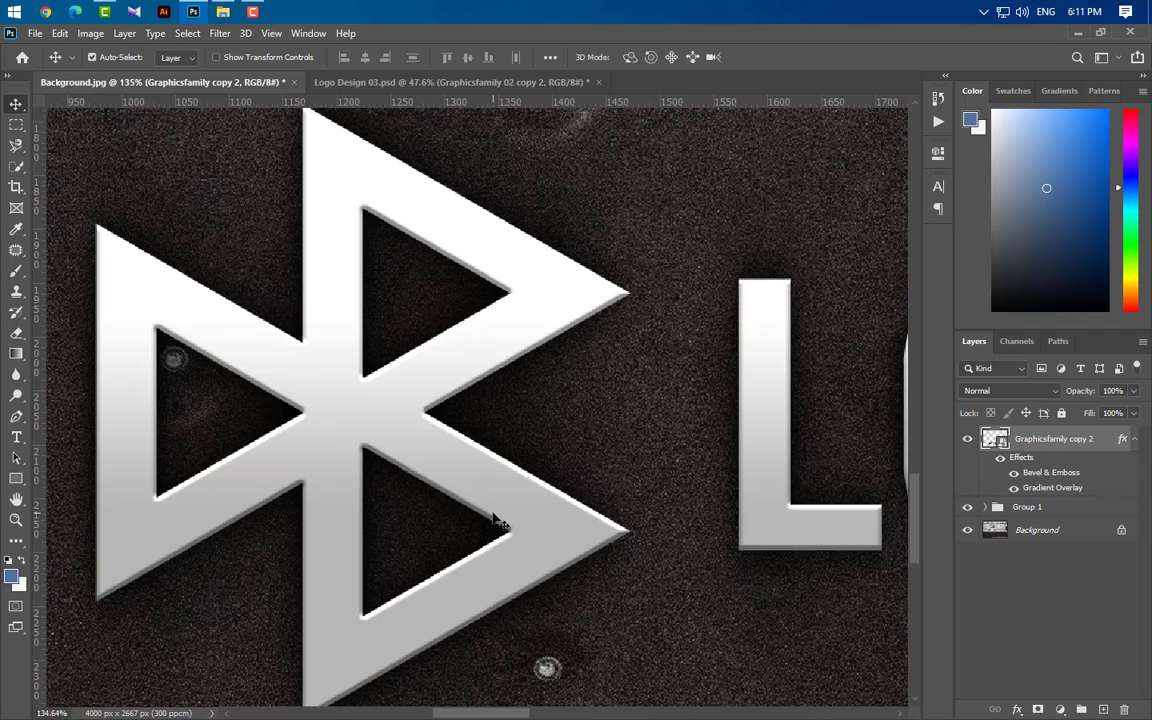
left_click(1134, 440)
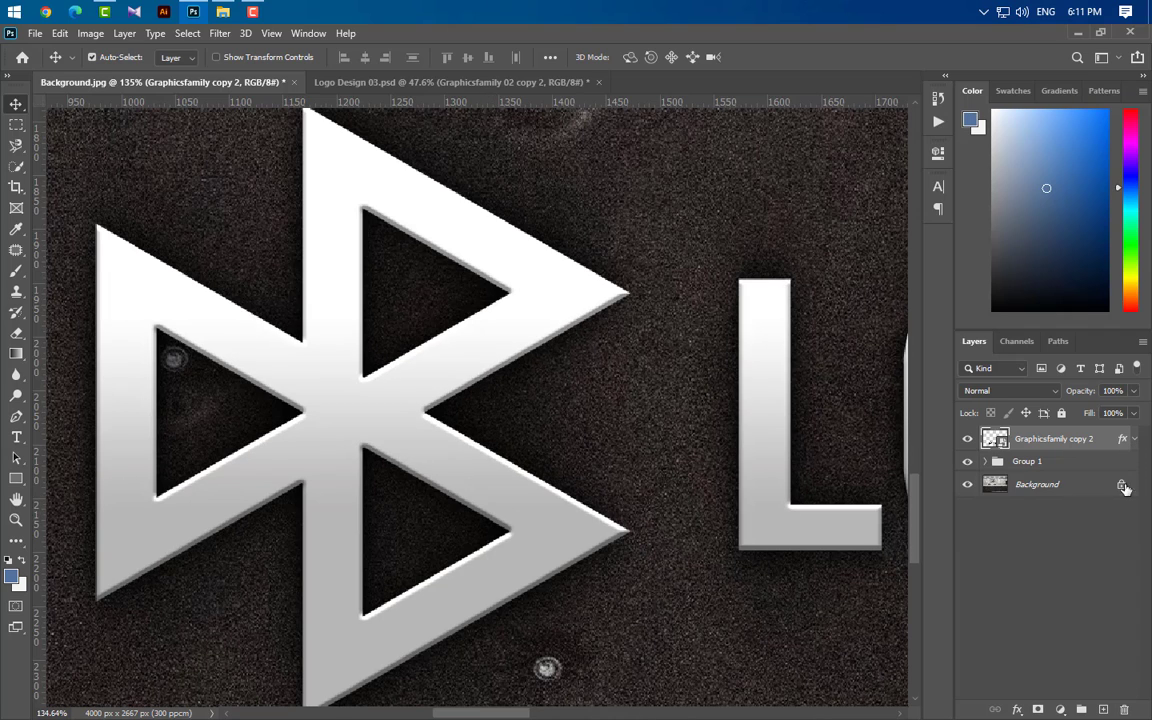
left_click_drag(1104, 439, 1103, 708)
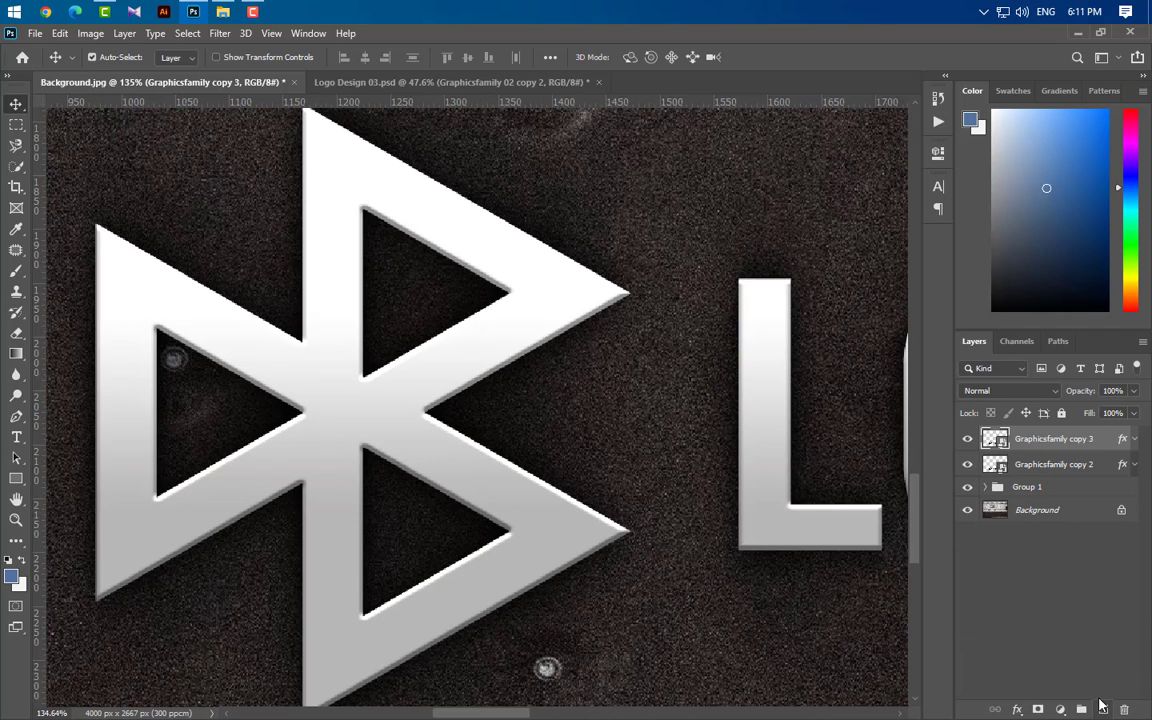
key("Up")
key("Left")
left_click_drag(1100, 446, 1103, 708)
key("Up")
key("Left")
left_click_drag(1107, 513, 1104, 708)
key("Up")
key("Left")
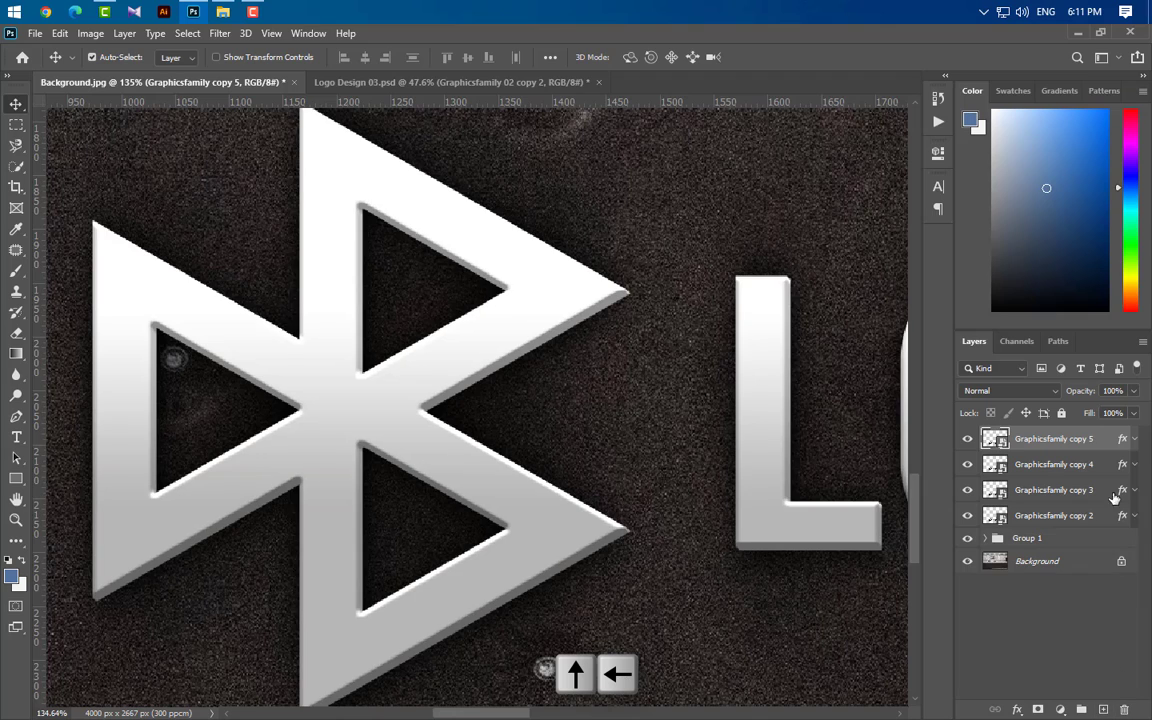
left_click_drag(995, 440, 1100, 708)
key("Up")
key("Left")
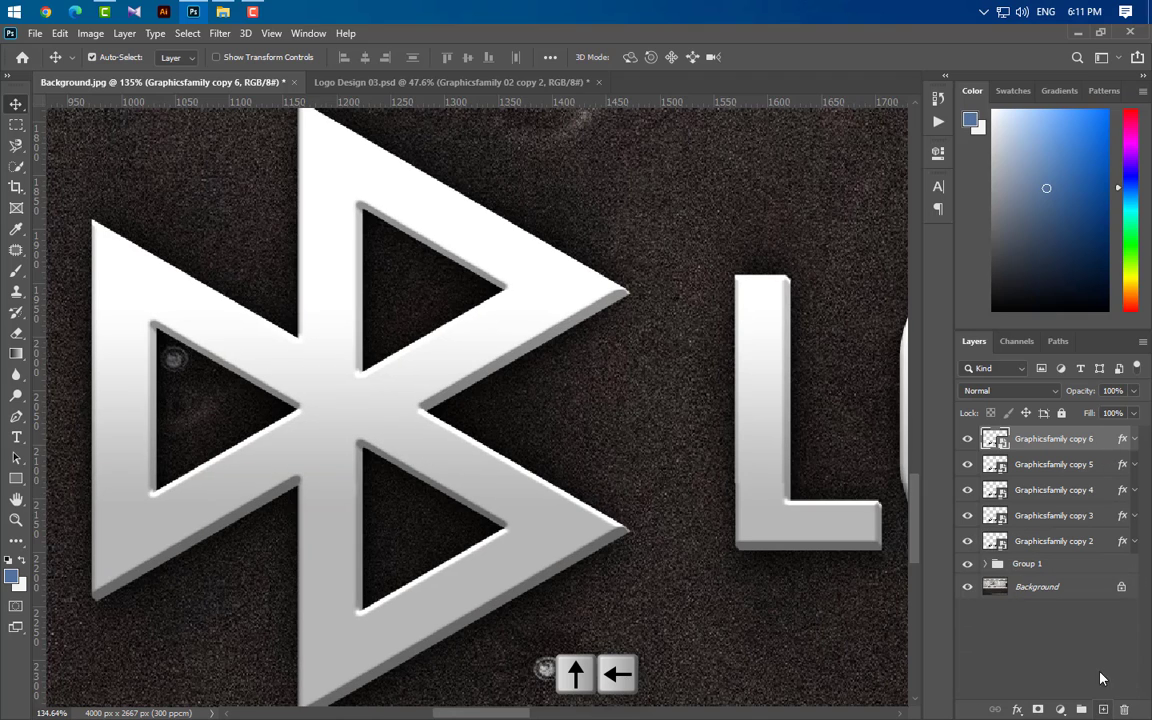
left_click_drag(995, 440, 1102, 706)
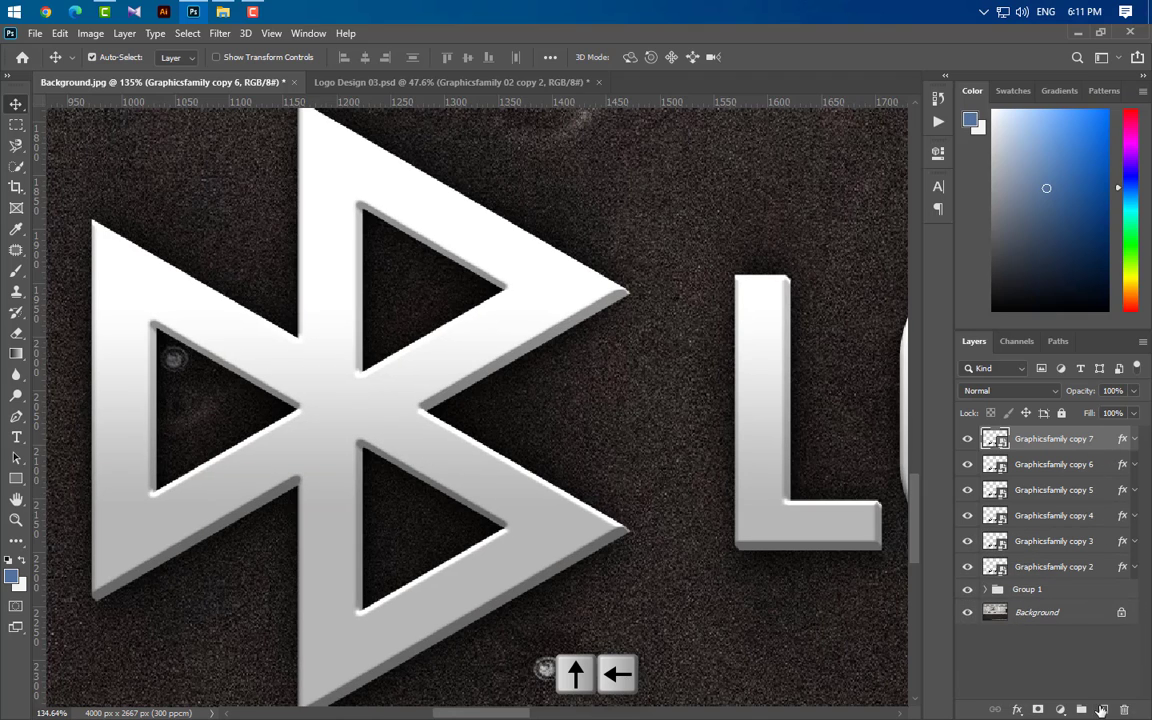
key("Up")
key("Left")
left_click_drag(995, 440, 1102, 706)
key("Up")
key("Left")
left_click_drag(995, 440, 1103, 709)
key("Up")
key("Left")
left_click_drag(1090, 446, 1102, 707)
key("Up")
key("Left")
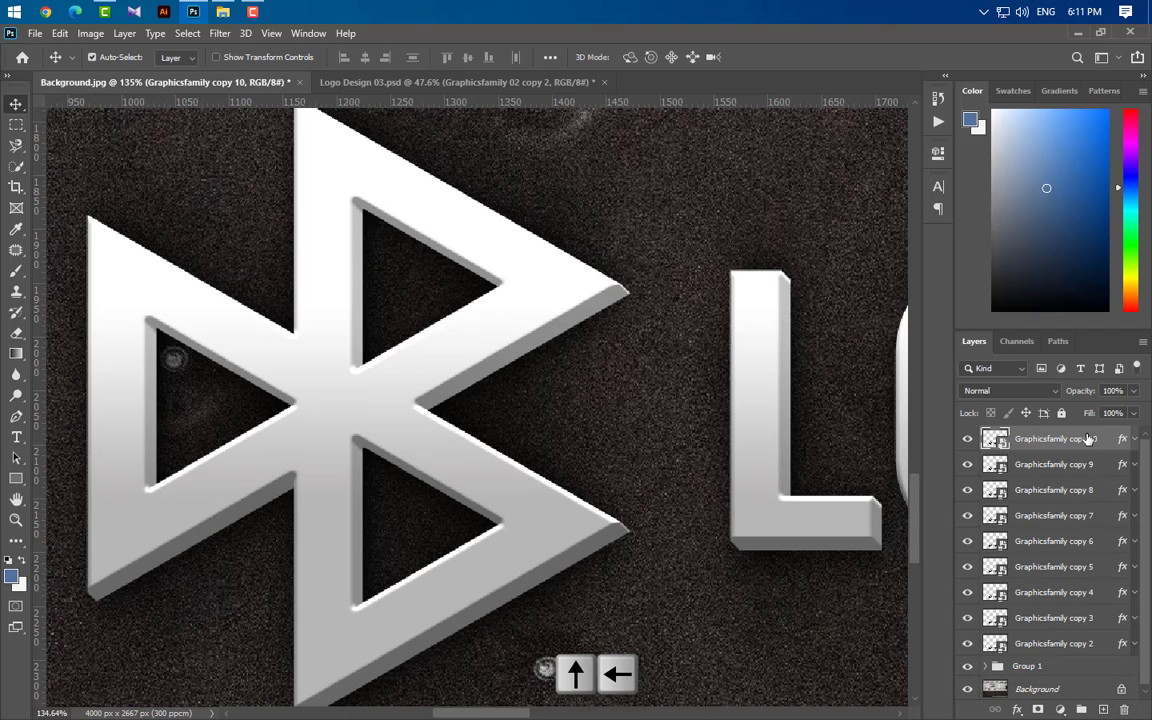
left_click_drag(995, 440, 1102, 707)
key("Up")
key("Left")
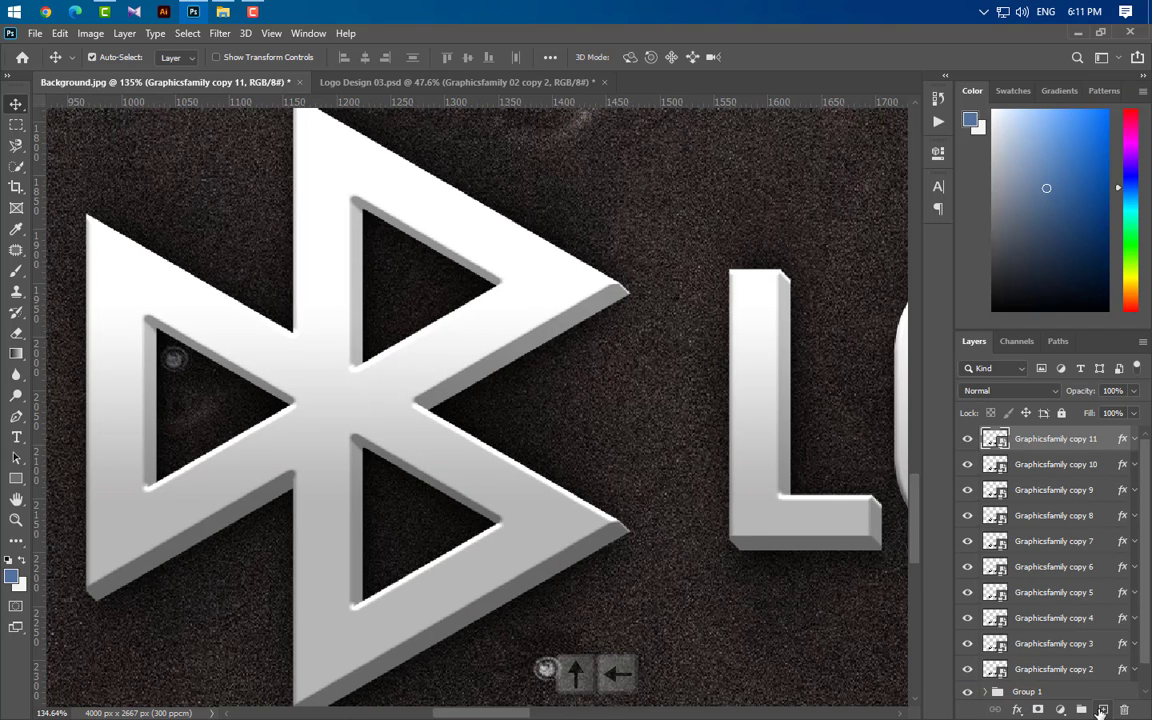
Group the layers Graphicsfamily copy 2 through Graphicsfamily copy 11.
left_click(1068, 466, "ctrl")
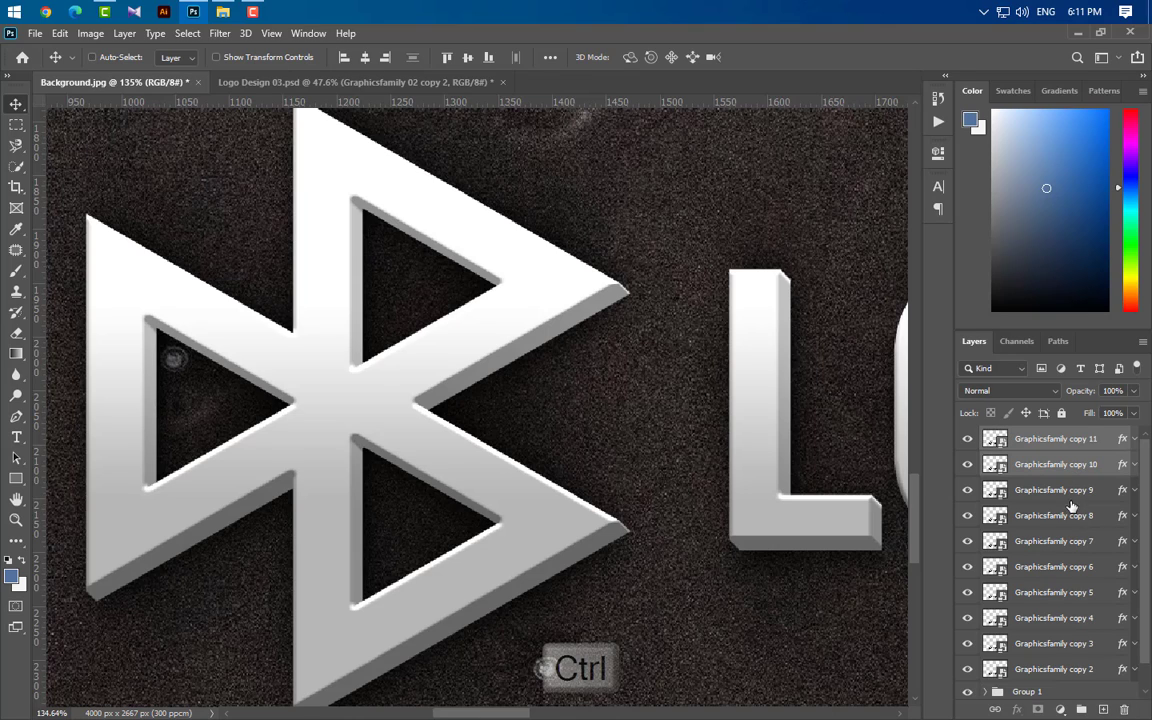
left_click(1072, 490, "ctrl")
left_click(1076, 515, "ctrl")
left_click(1080, 541, "ctrl")
left_click(1084, 592, "ctrl")
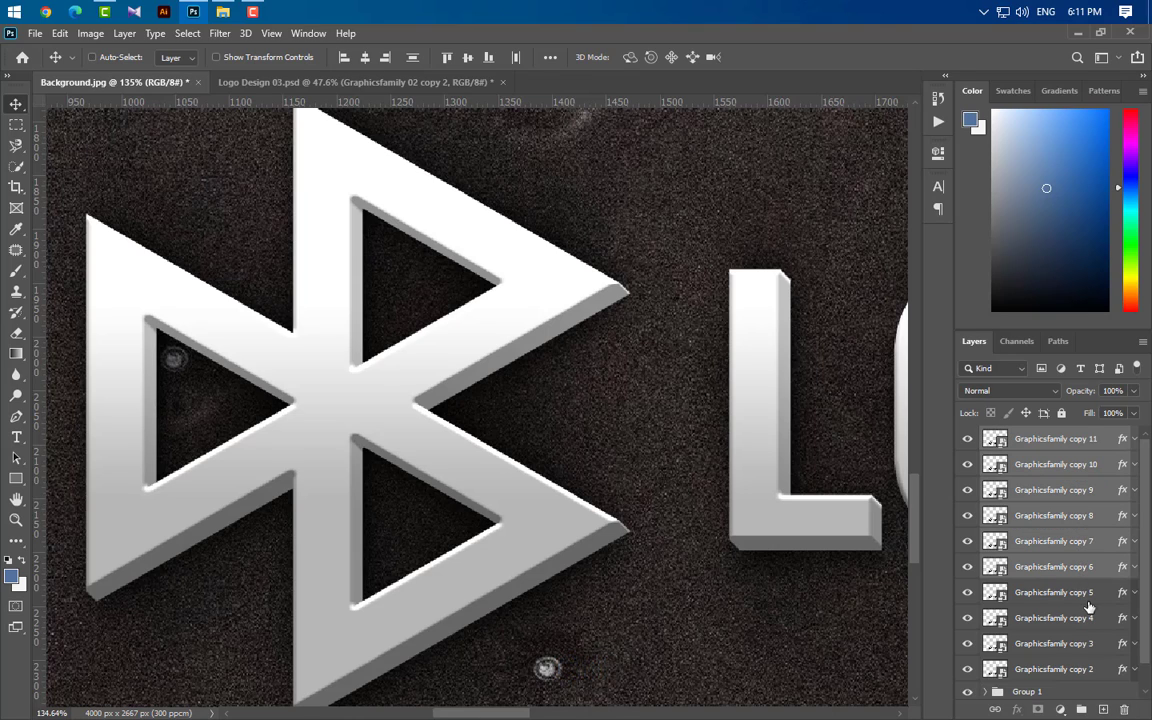
left_click(1085, 617, "ctrl")
left_click(1087, 643, "ctrl")
left_click(1086, 668, "ctrl")
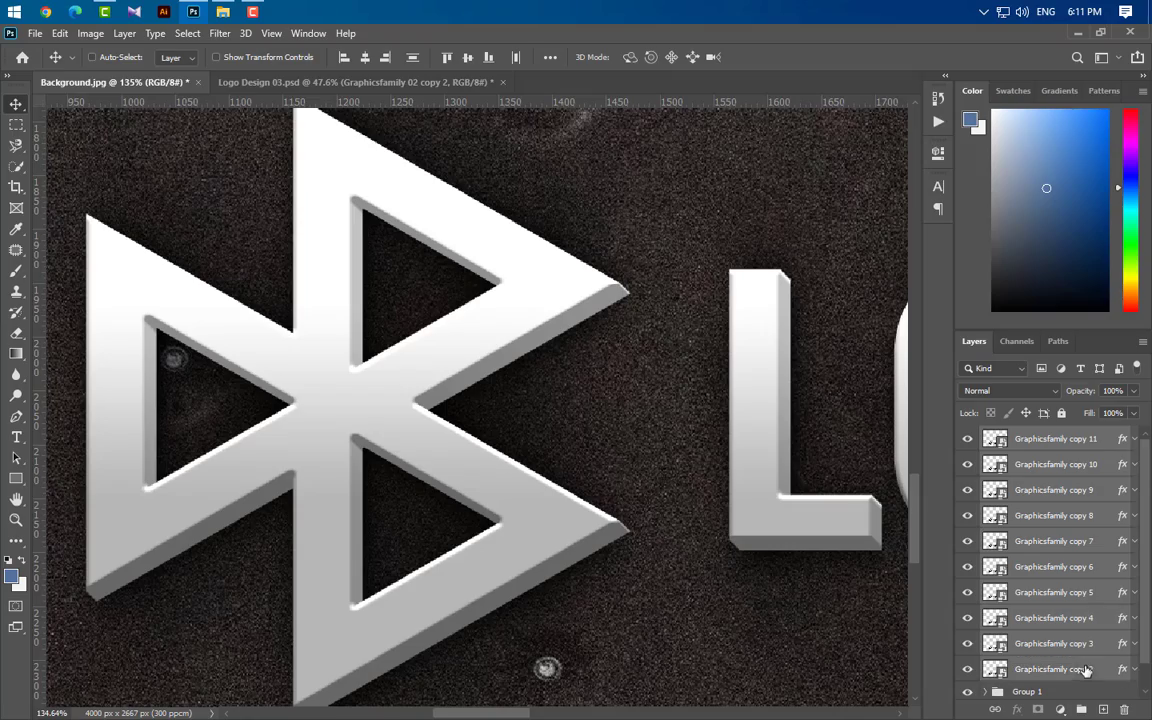
key("ctrl+g")
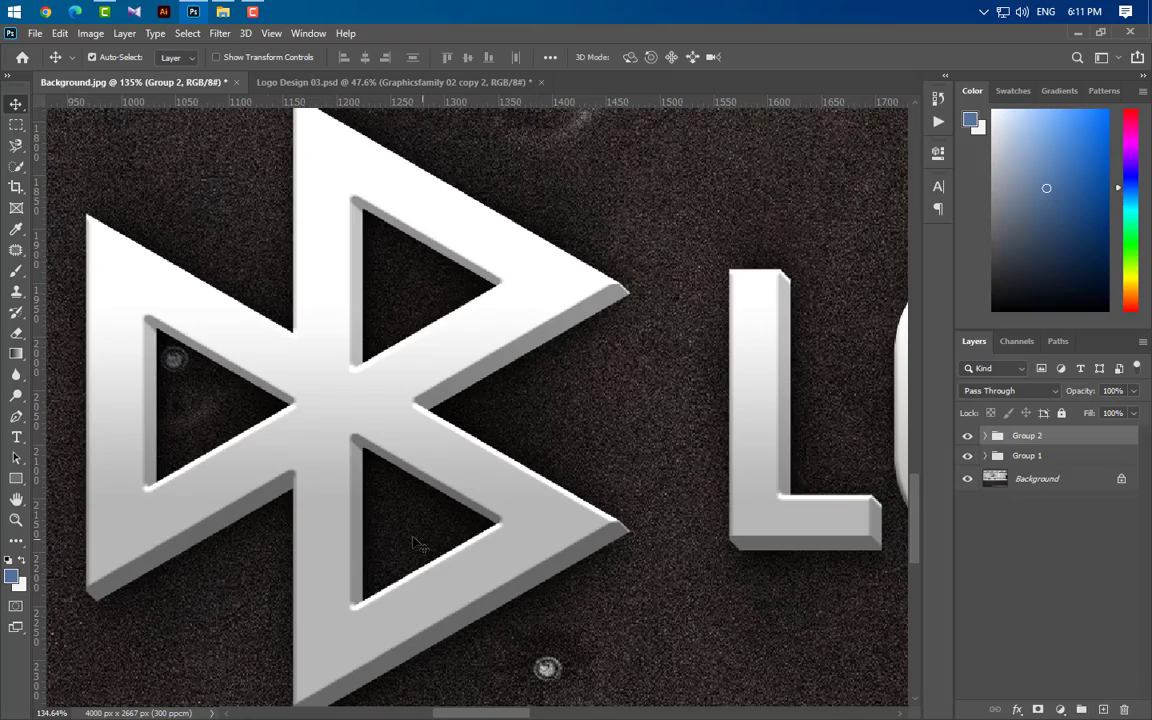
Add a Pattern Overlay to Group 2 using the brown pattern from the Grass set.
scroll(412, 536, "down", 10)
scroll(745, 490, "up", 5)
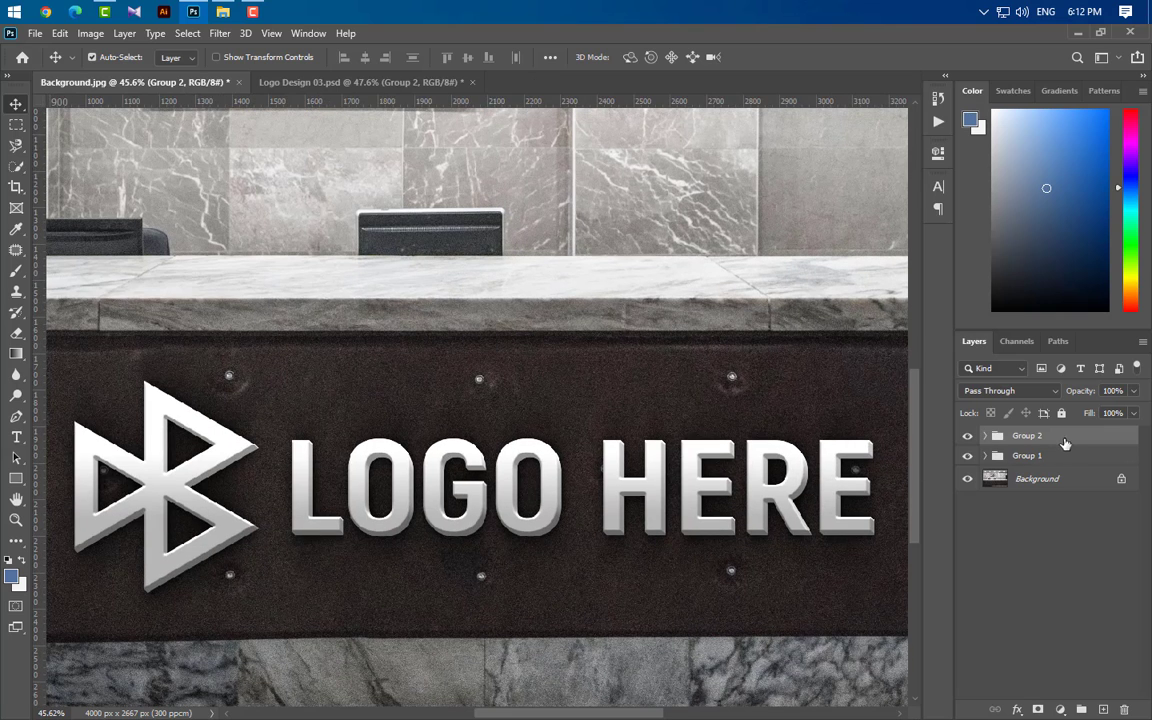
double_click(1075, 460)
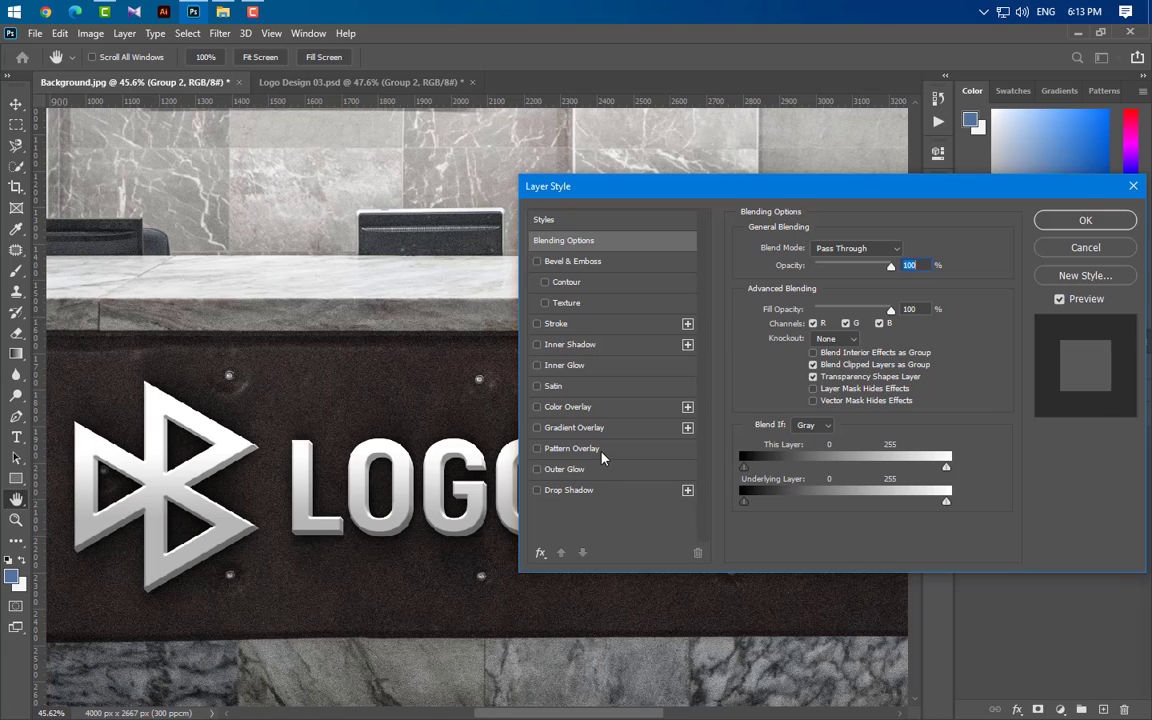
left_click(601, 450)
left_click(821, 300)
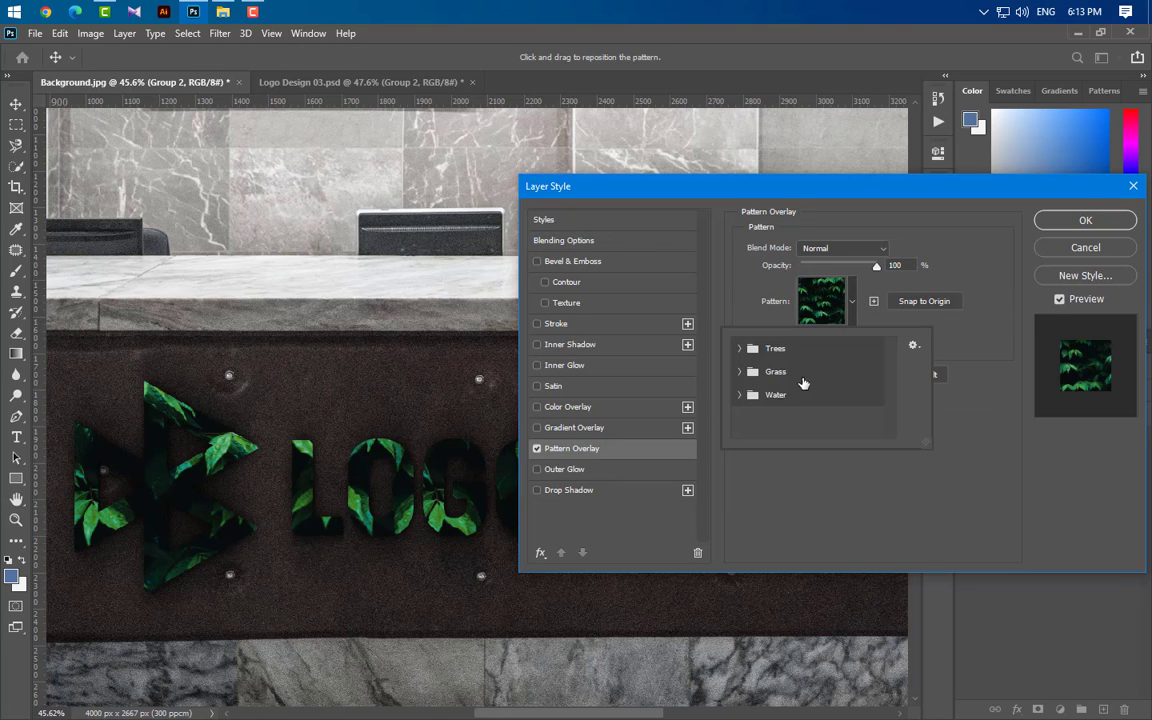
left_click(739, 371)
left_click(789, 401)
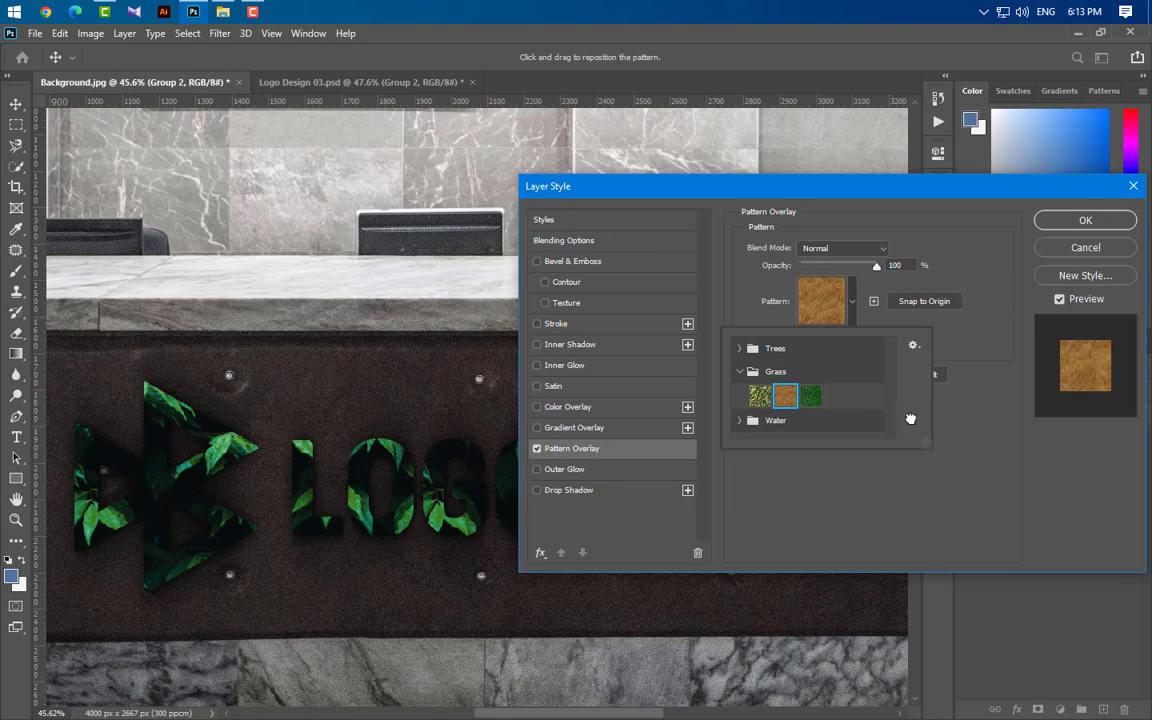
left_click(977, 402)
Apply the pattern overlay with the Multiply blend mode, 100% opacity and 90% scale.
left_click(857, 257)
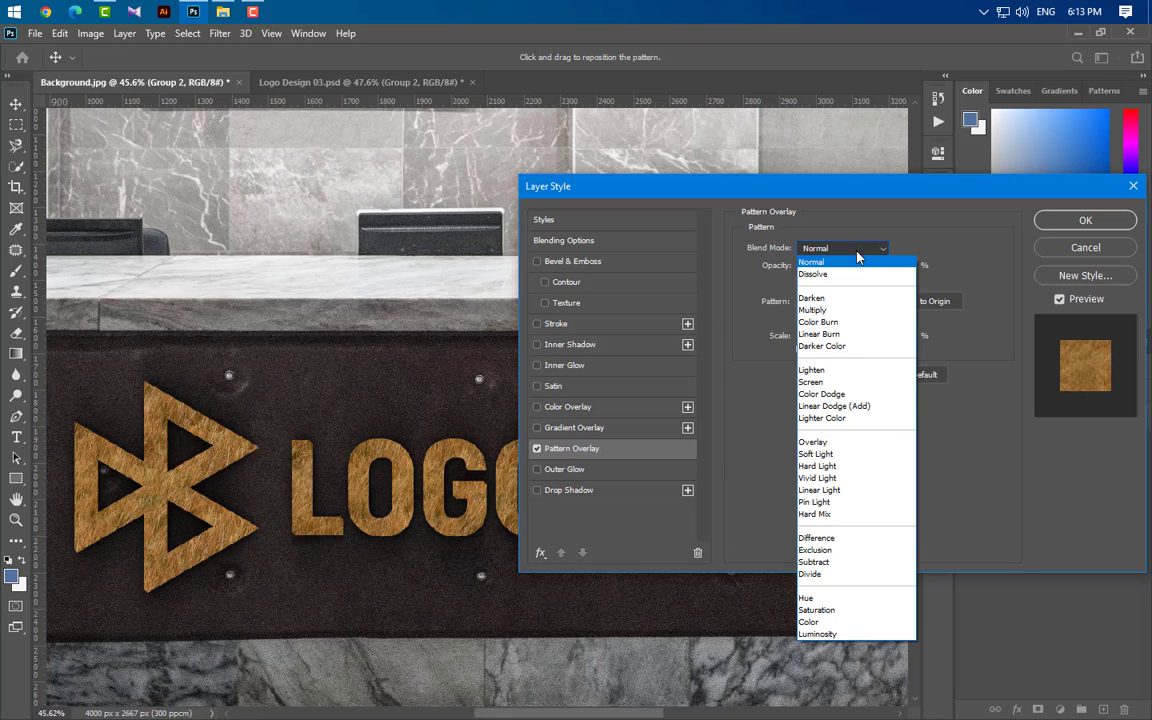
left_click(846, 310)
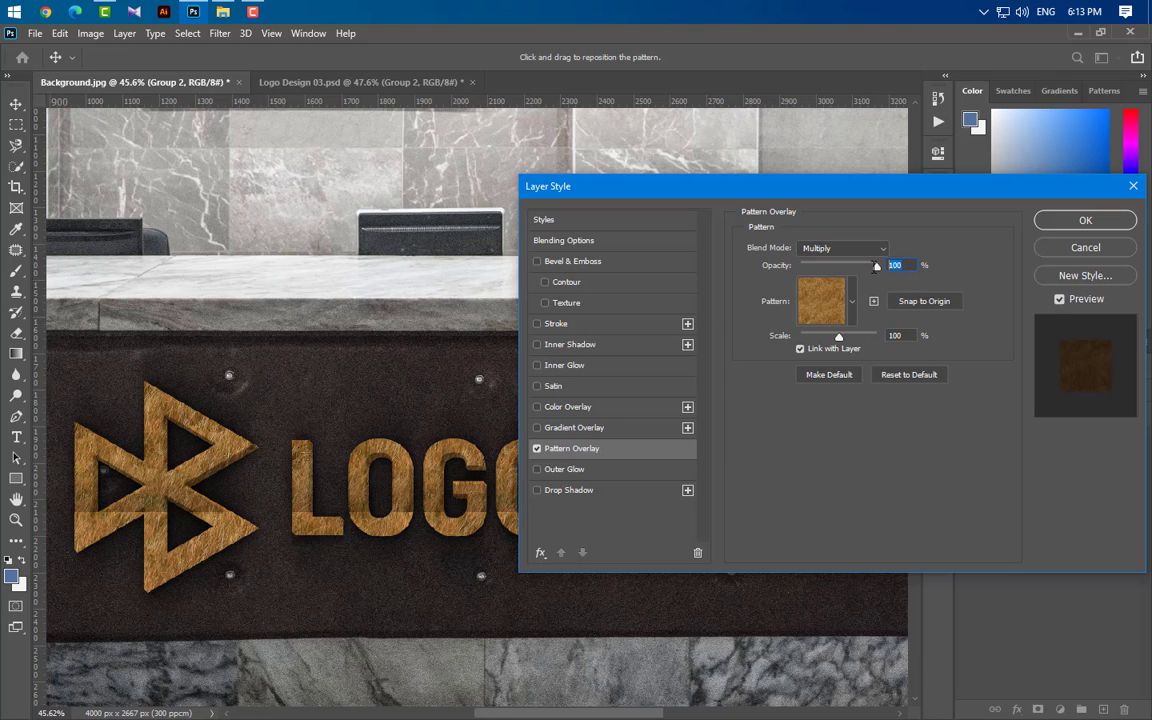
type("9")
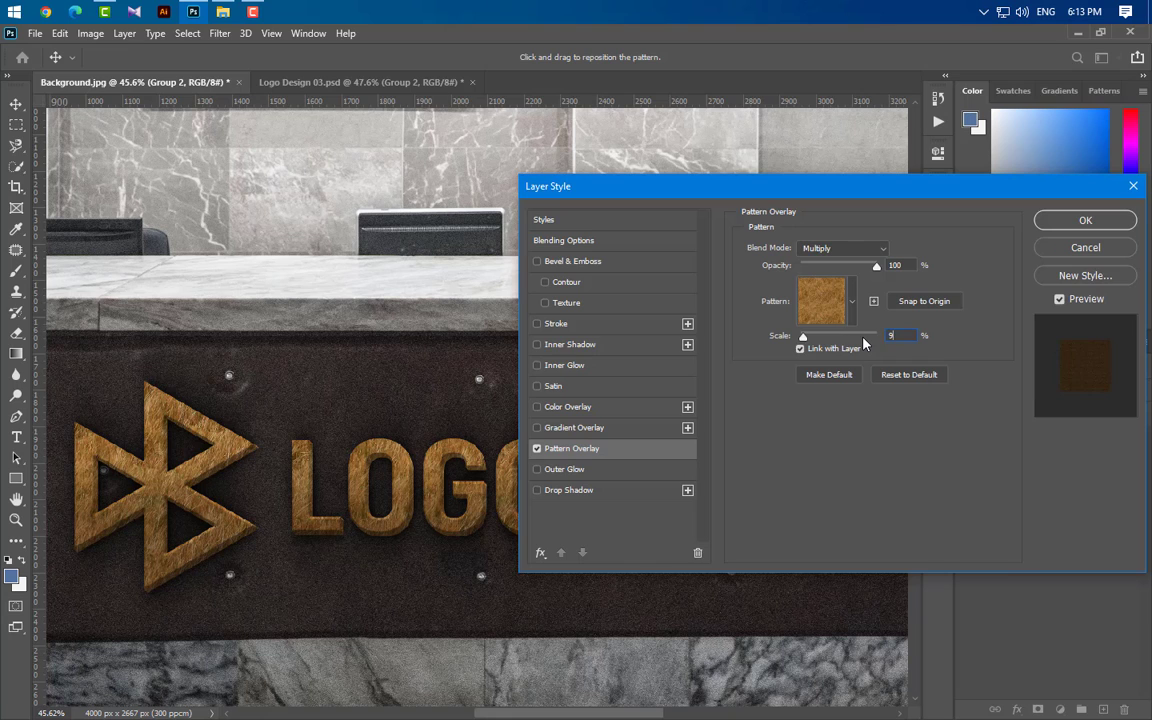
type("0")
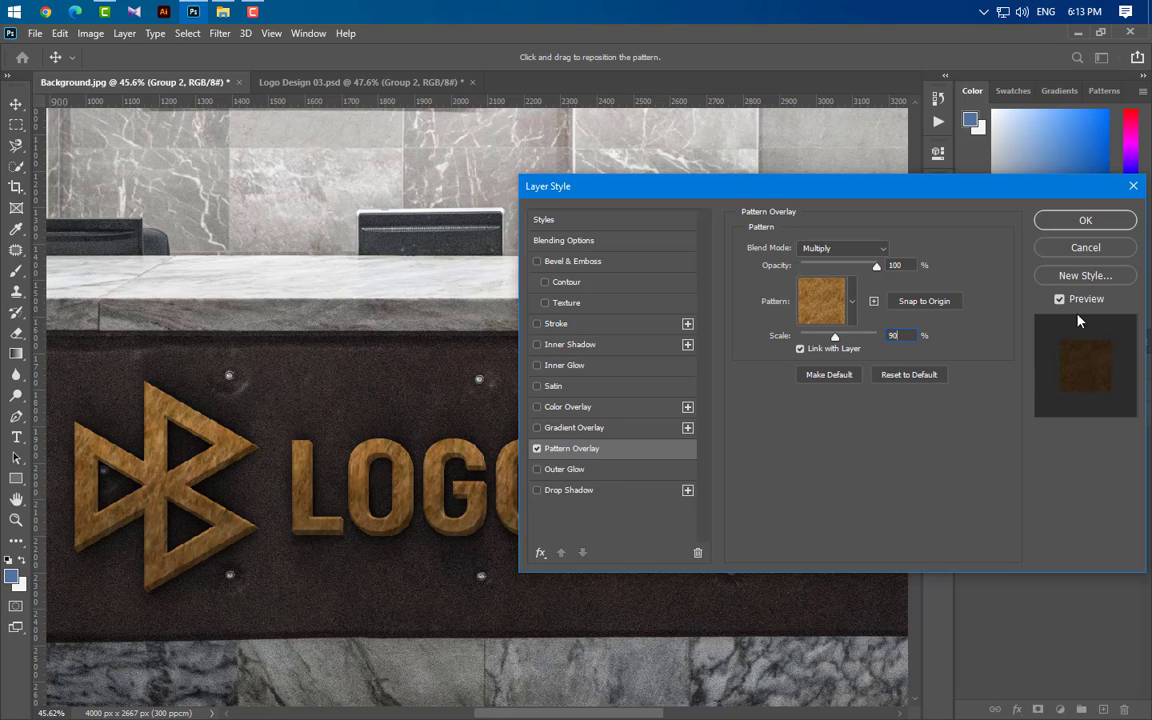
left_click(1116, 227)
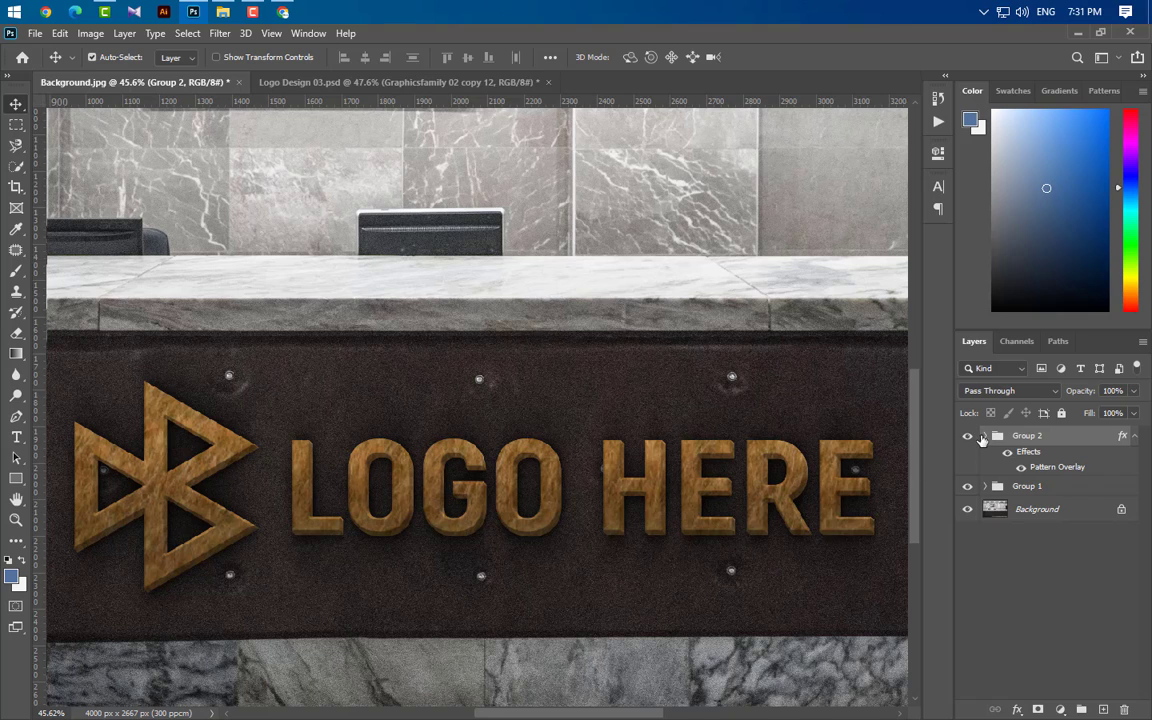
Duplicate Graphicsfamily copy 11, move the duplicate out above Group 2, and collapse the group and its effects.
left_click(984, 436)
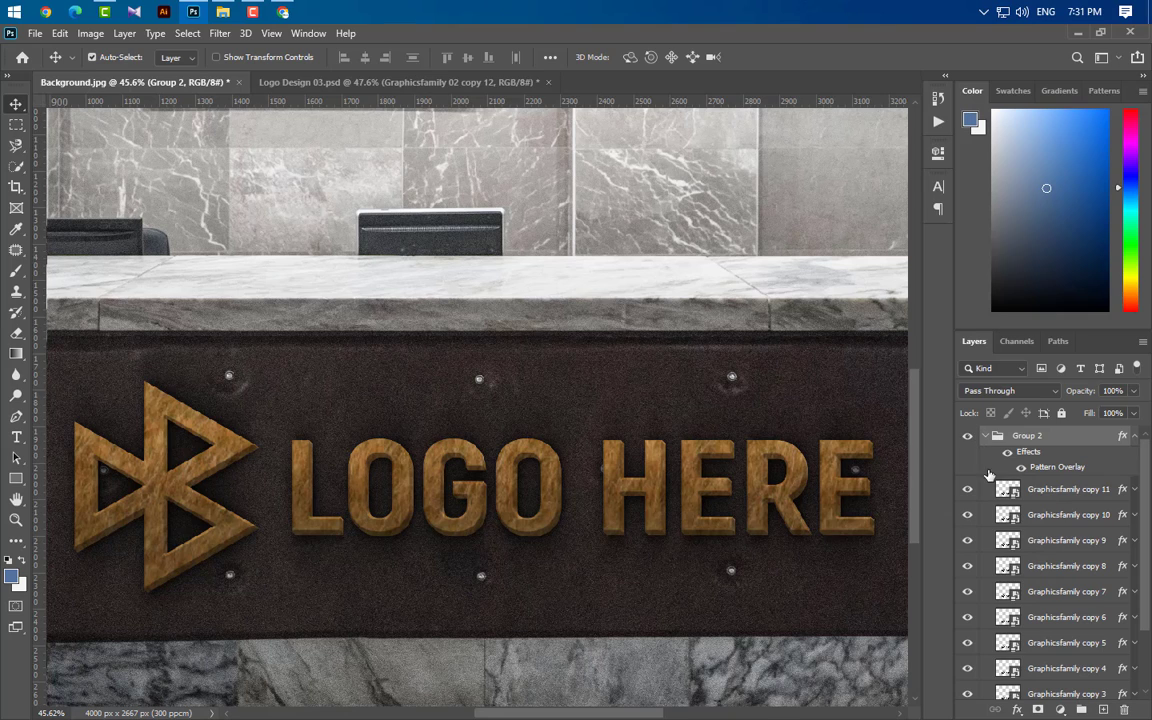
left_click_drag(1089, 497, 1102, 710)
left_click_drag(1079, 487, 1080, 428)
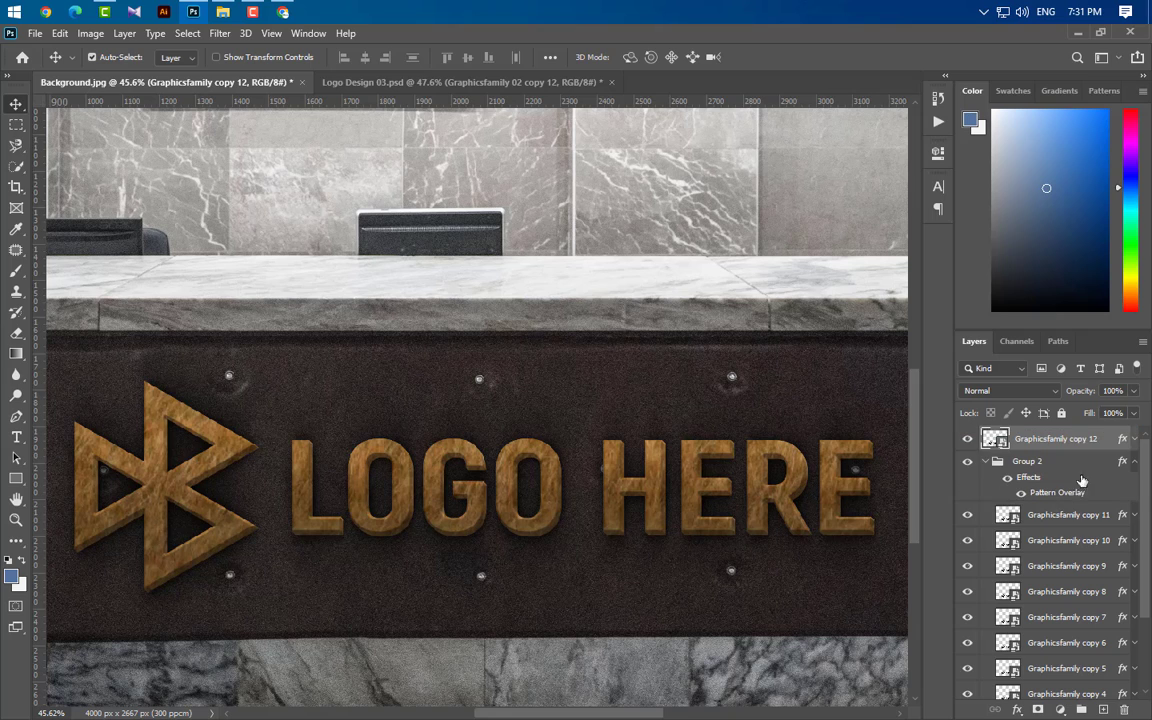
left_click(985, 461)
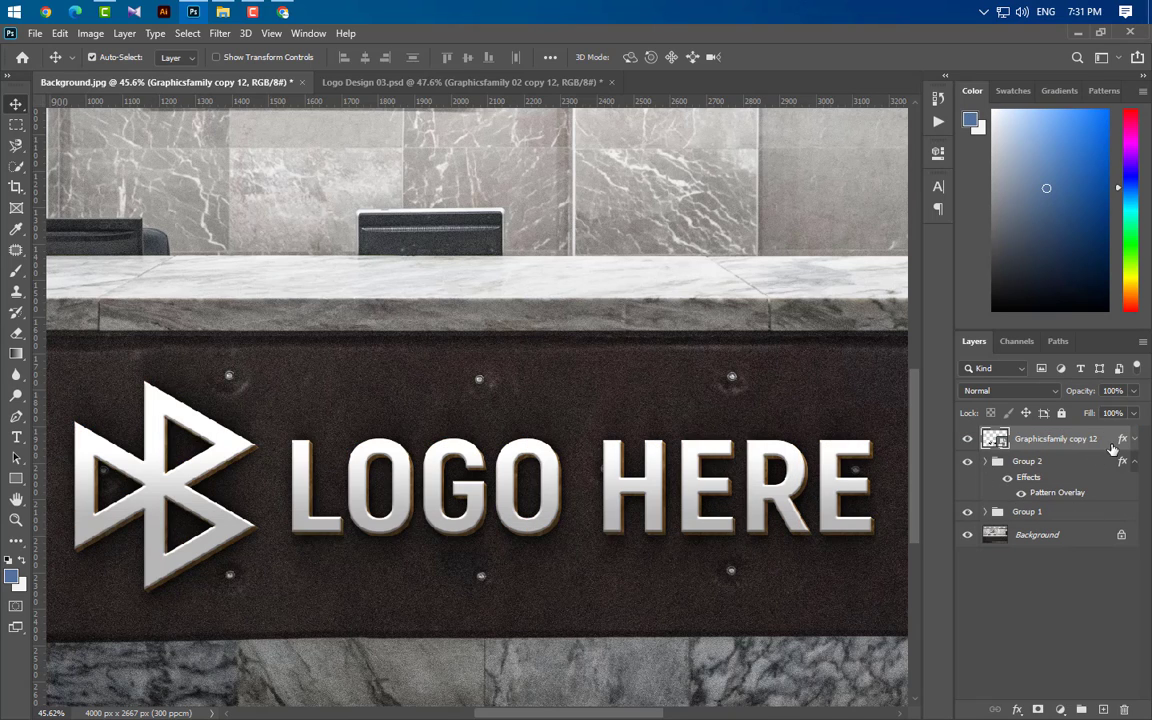
left_click(1136, 462)
Edit the Bevel & Emboss of Graphicsfamily copy 12 to an Inner Bevel with the Chisel Hard technique and 600% depth.
left_click(1133, 441)
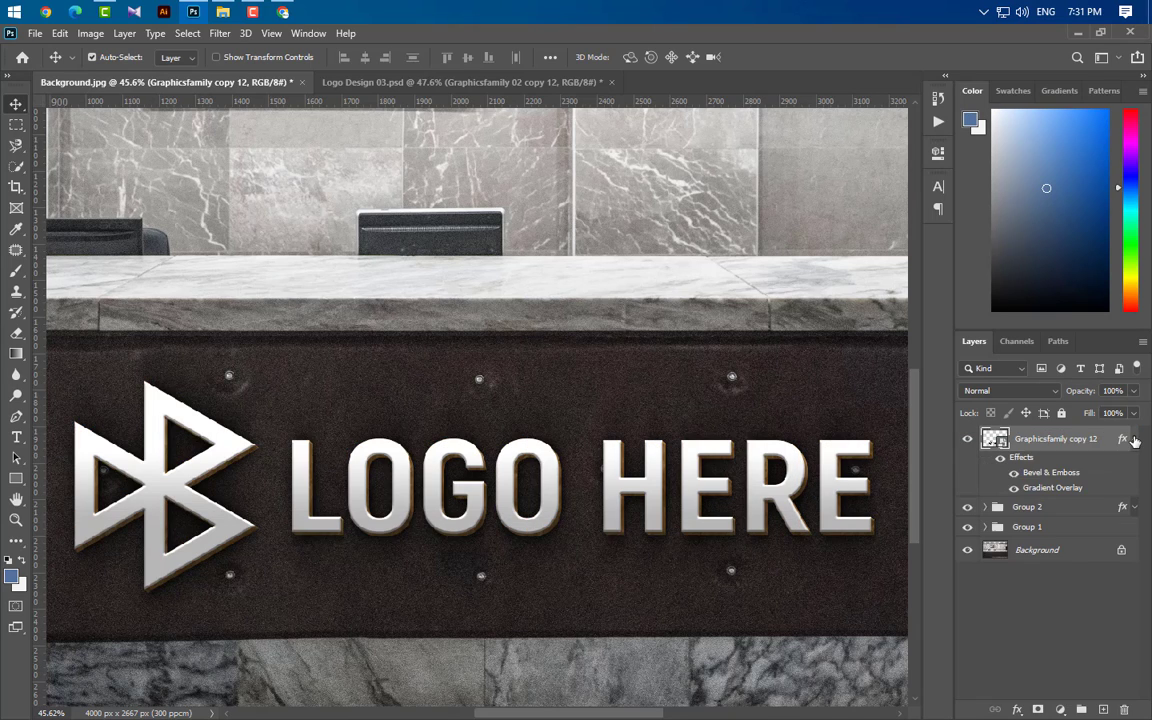
double_click(1045, 473)
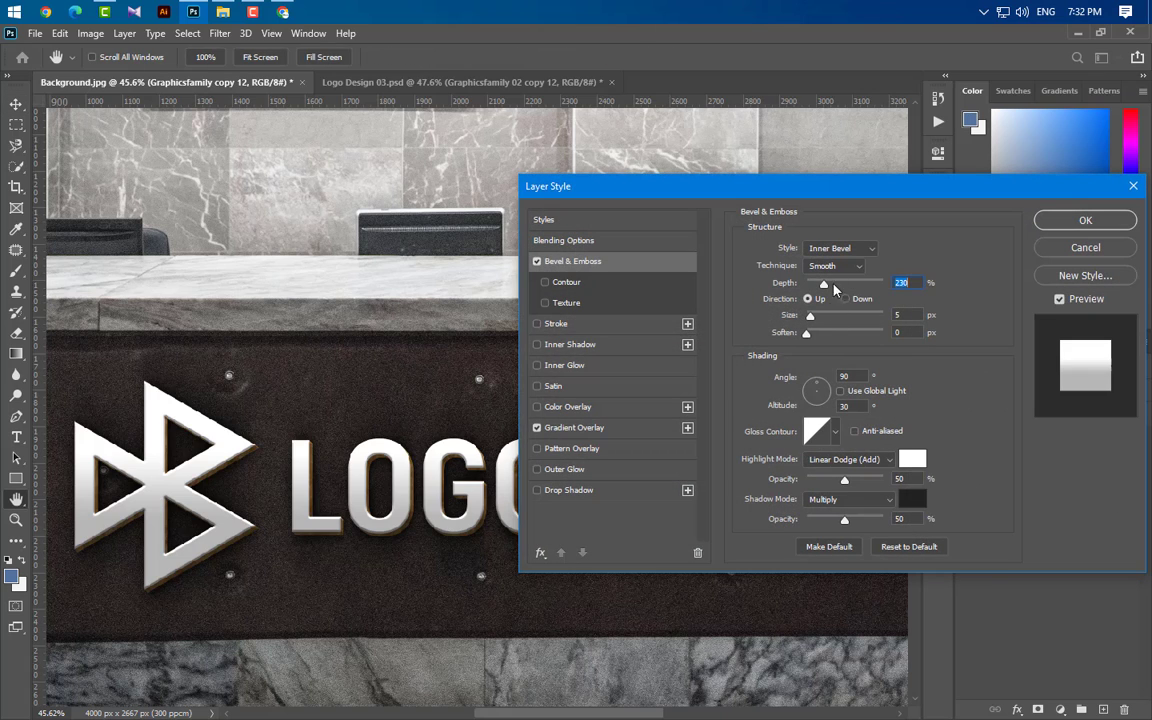
left_click(840, 250)
left_click(844, 278)
left_click(840, 268)
left_click(840, 297)
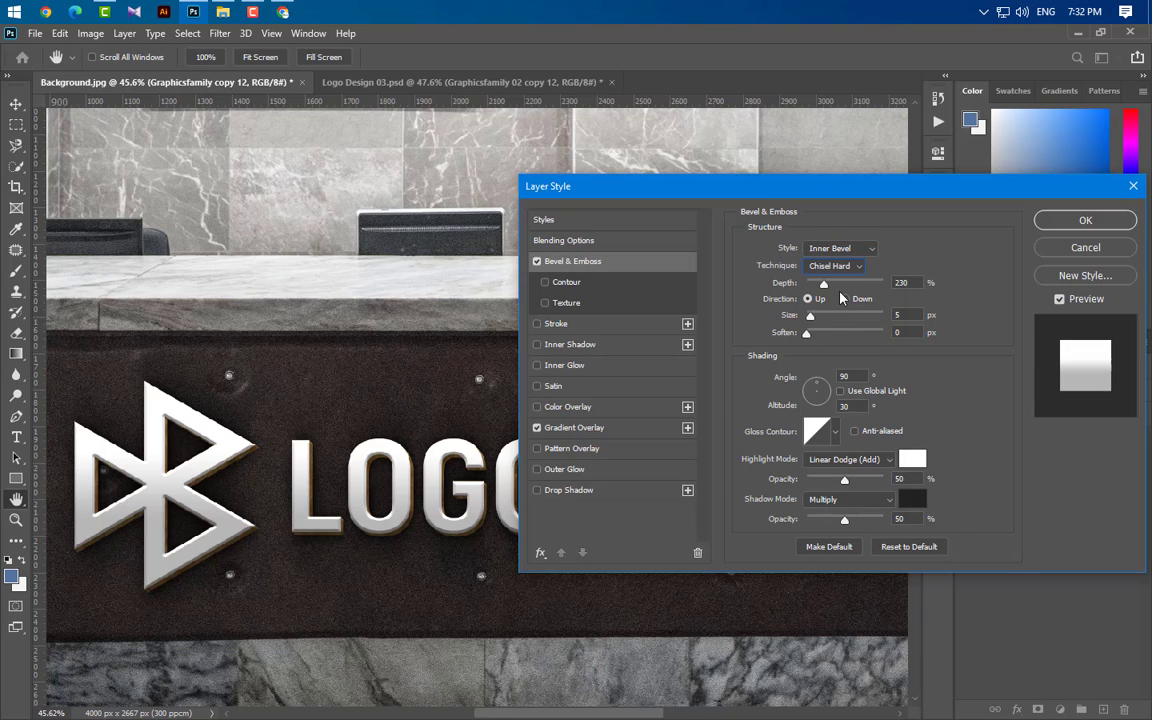
left_click(913, 284)
type("600")
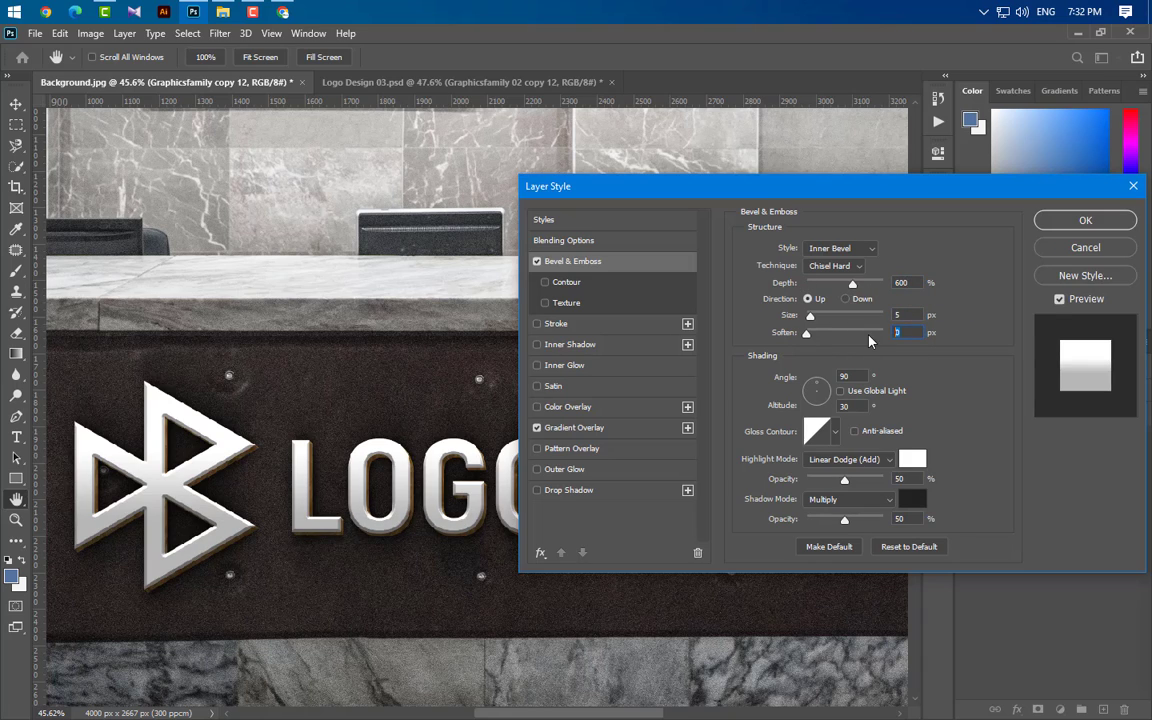
Set the bevel's soften to 1 px and its highlight to Color Dodge at 80% opacity.
type("1")
mouse_move(858, 376)
left_mouse_down()
mouse_move(830, 377)
mouse_move(816, 404)
left_mouse_up()
left_click_drag(908, 479, 862, 479)
type("80")
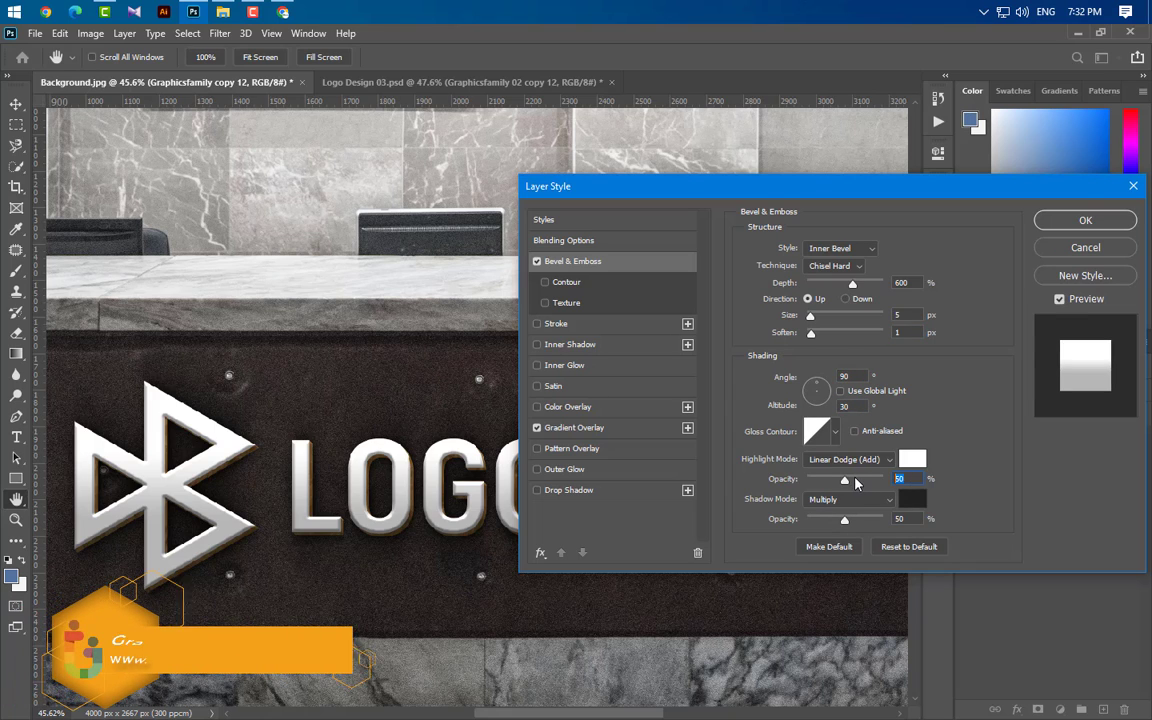
left_click(858, 458)
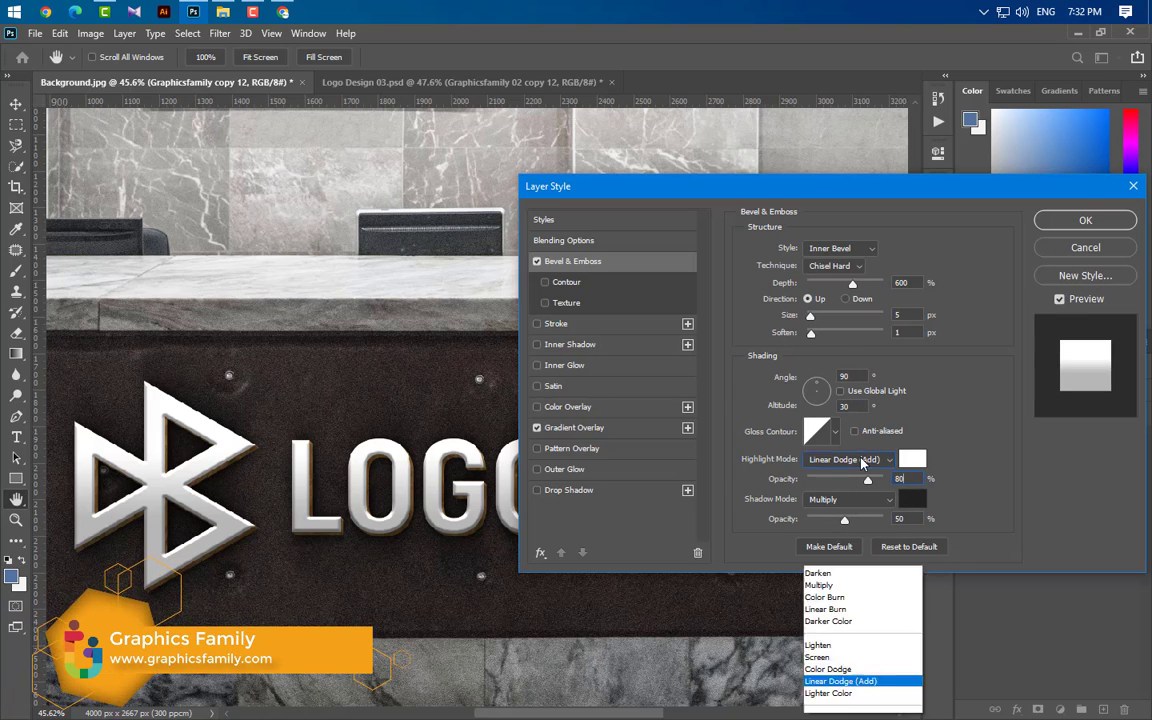
left_click(865, 467)
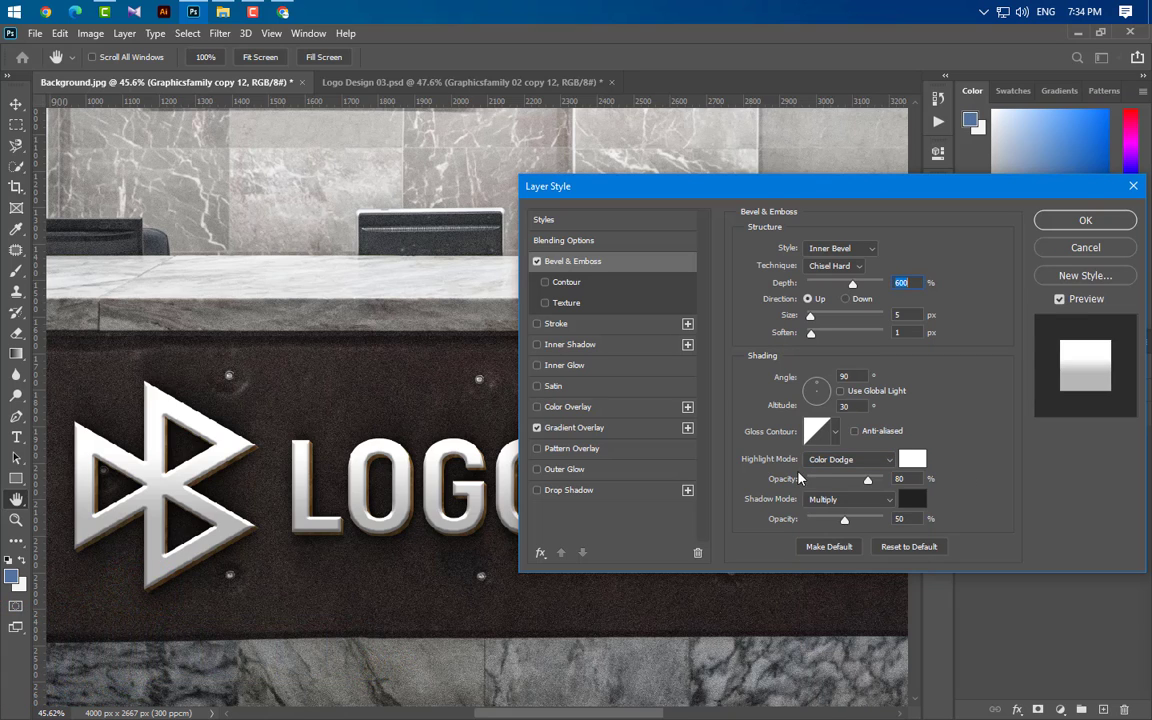
Recolor the Gradient Overlay so it runs from grey 5e5e5e to black 000000.
left_click(600, 428)
left_click(853, 290)
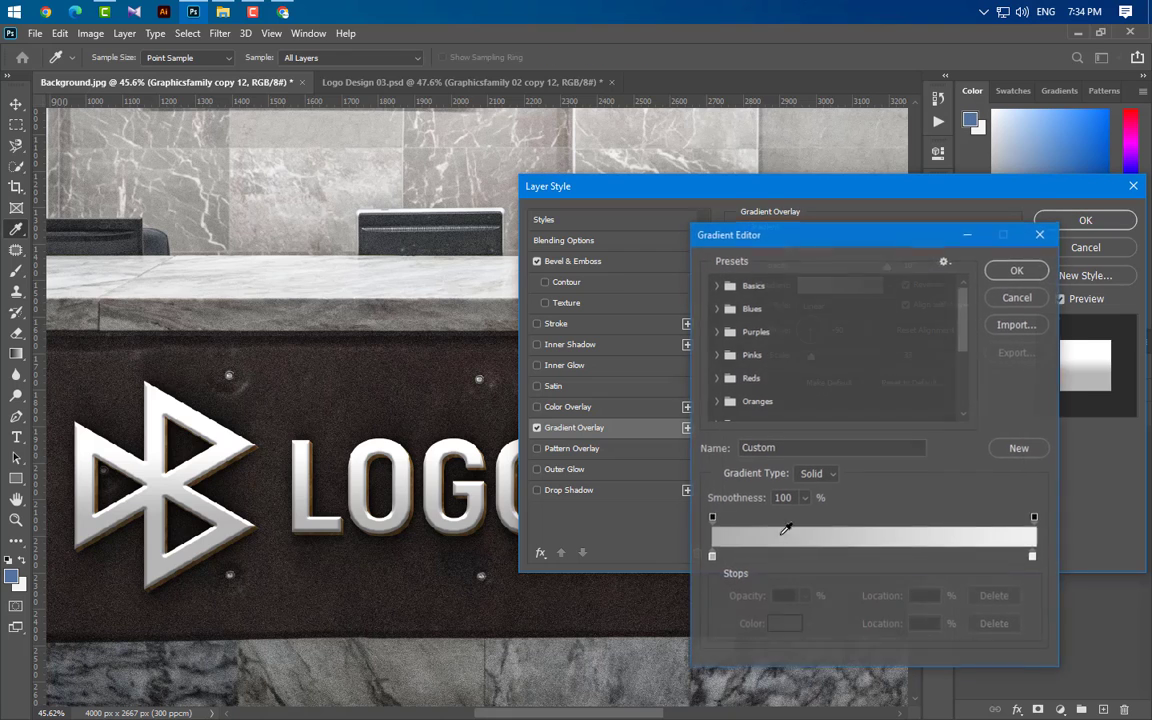
double_click(713, 557)
type("5e5e5e")
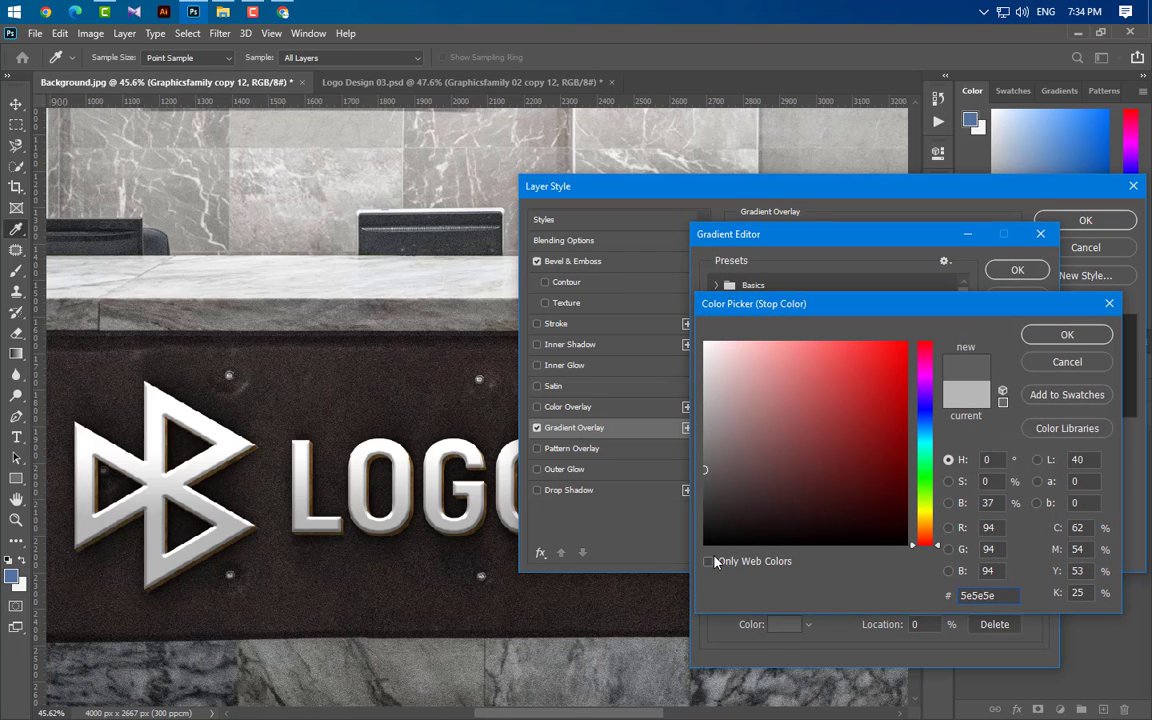
left_click(1050, 338)
left_click(1033, 559)
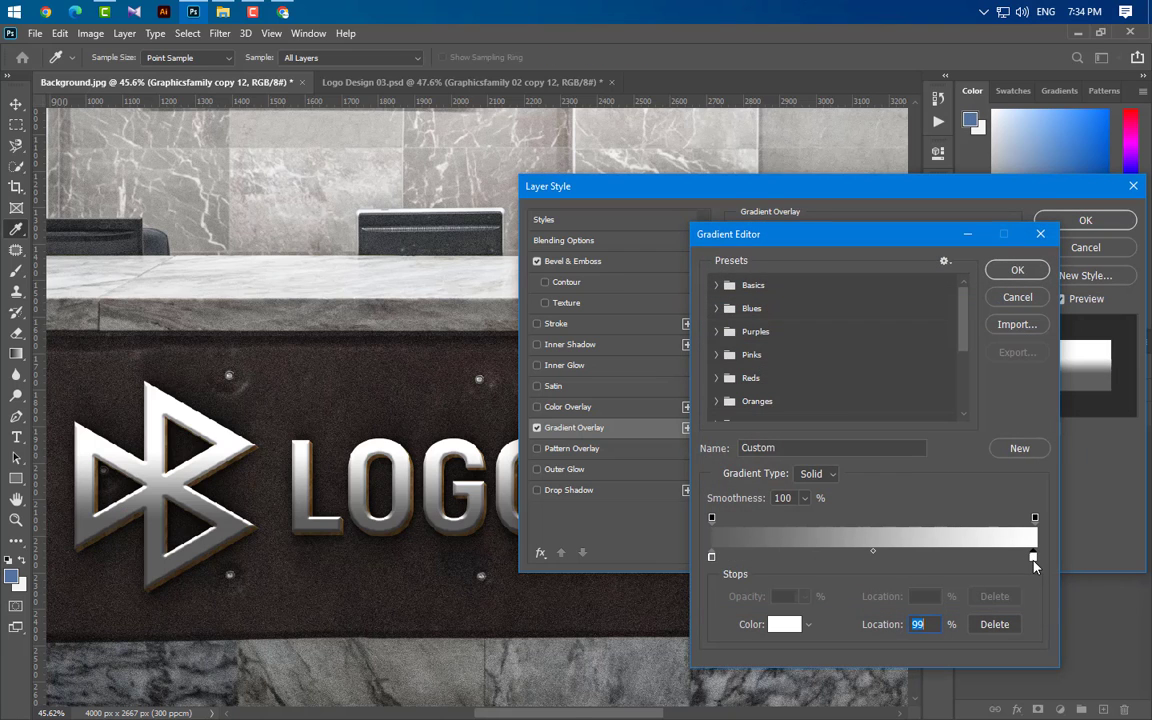
left_click(785, 625)
left_click_drag(731, 535, 702, 547)
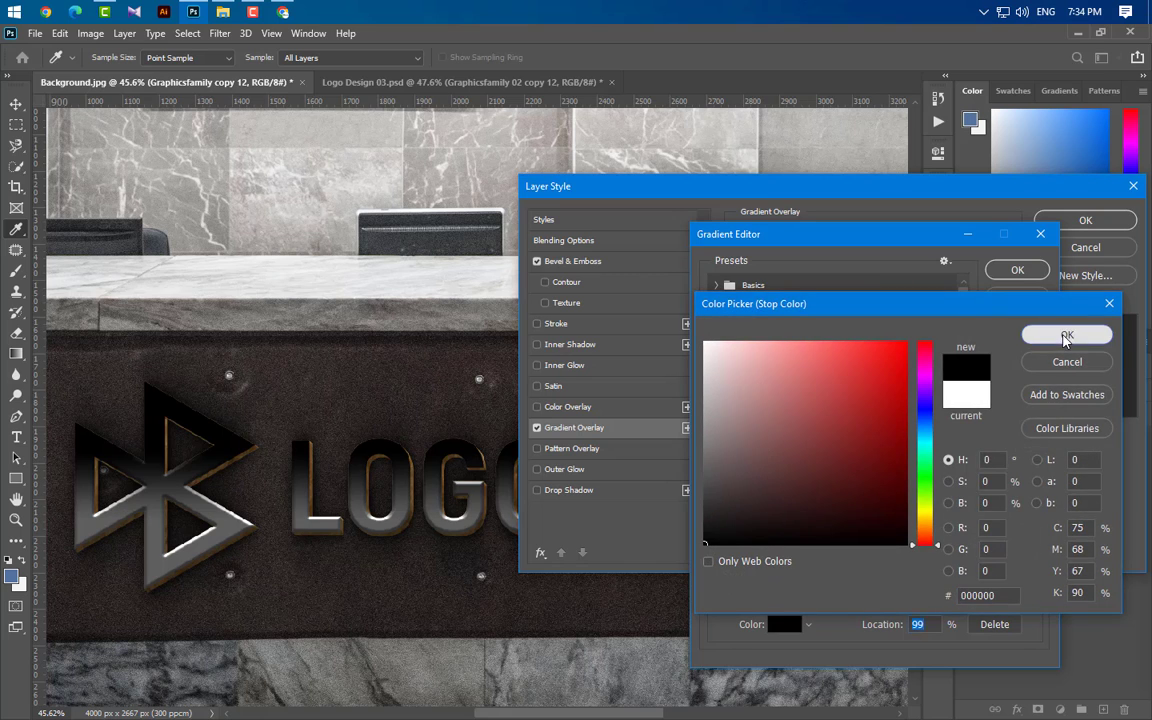
left_click(1067, 338)
left_click(1040, 273)
Set the Gradient Overlay to Color Dodge with Reverse off and 100% scale.
left_click(868, 250)
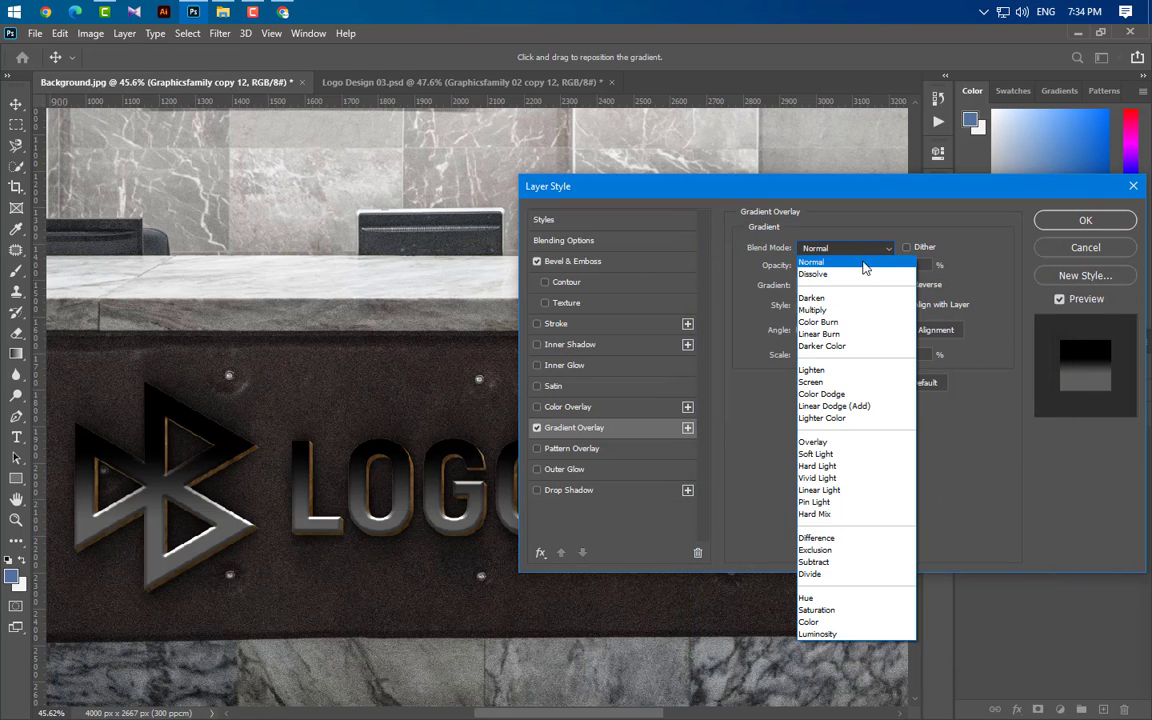
left_click(821, 394)
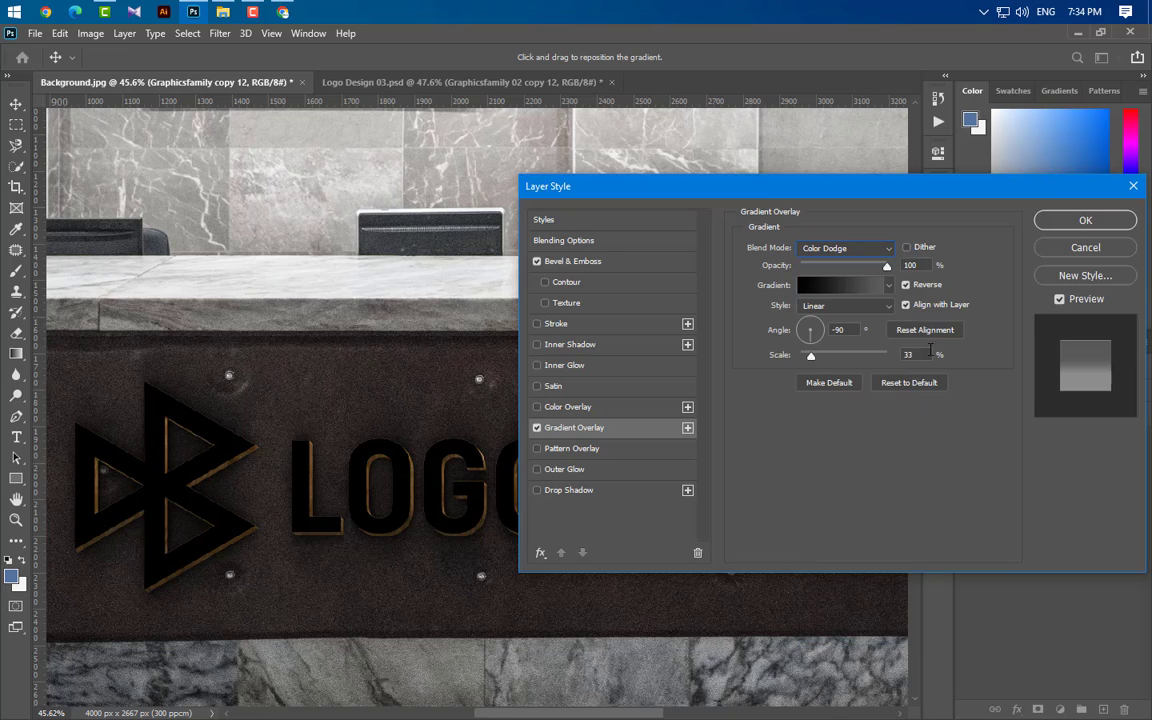
left_click(900, 265)
left_click(906, 286)
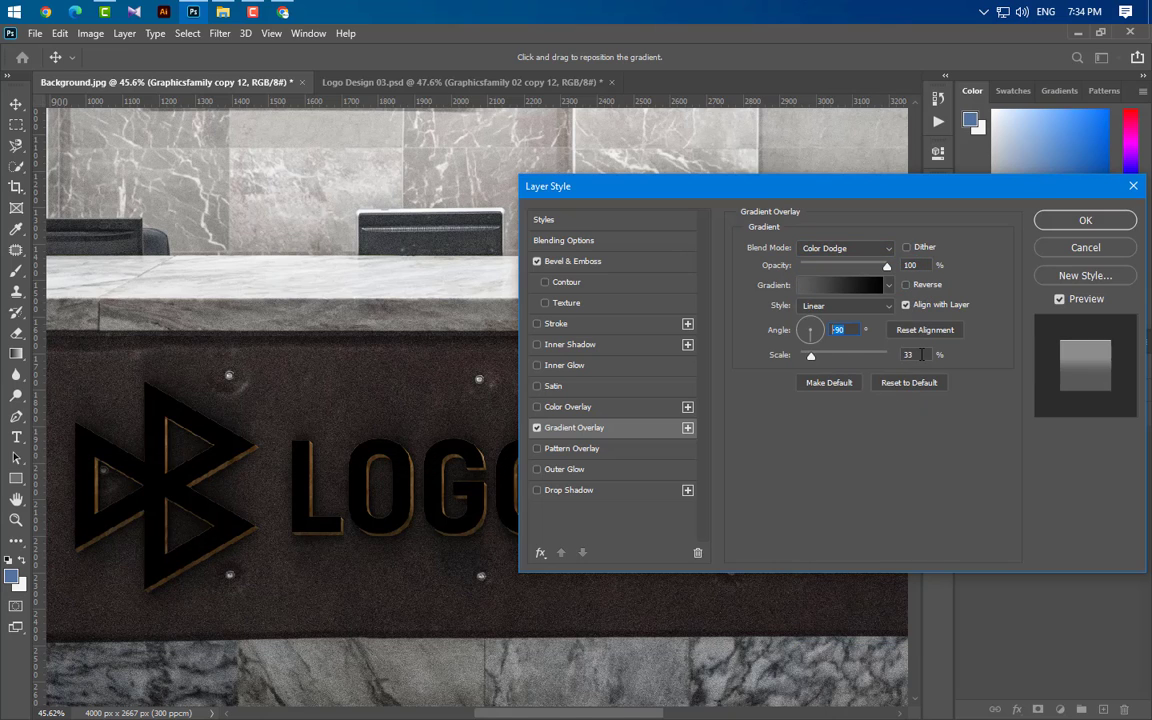
left_click(922, 354)
type("100")
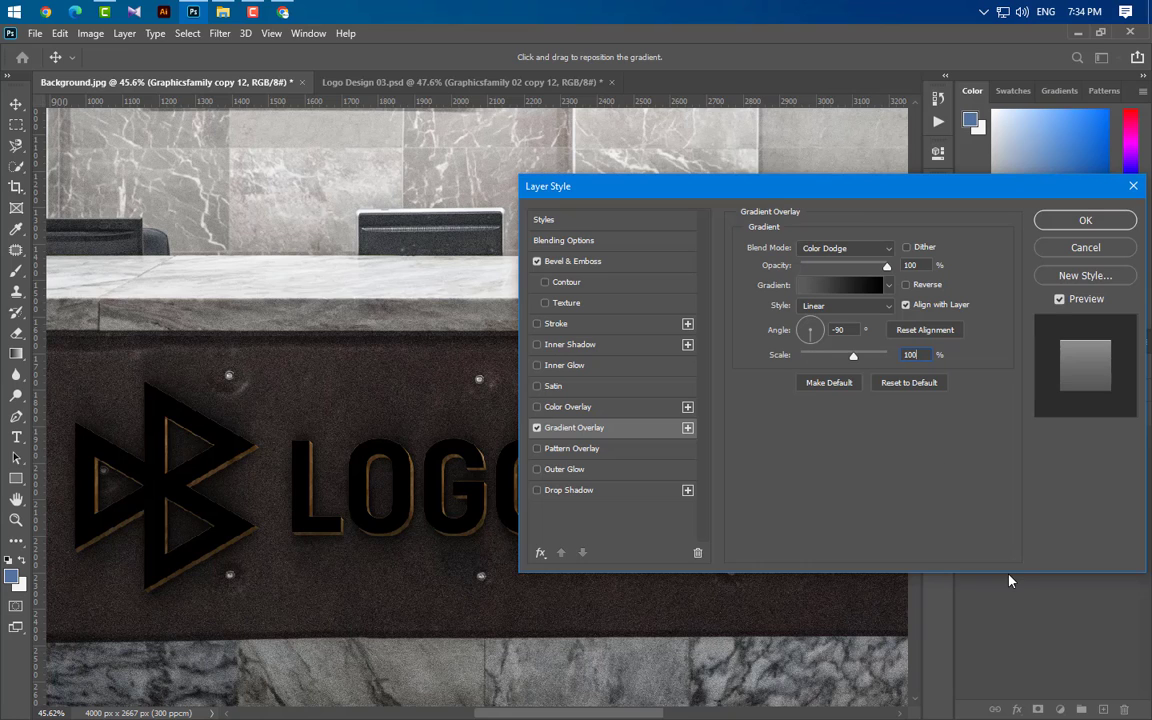
key("Tab")
Add a Pattern Overlay with the brown Grass pattern at 90% scale and apply the layer styles.
left_click(620, 450)
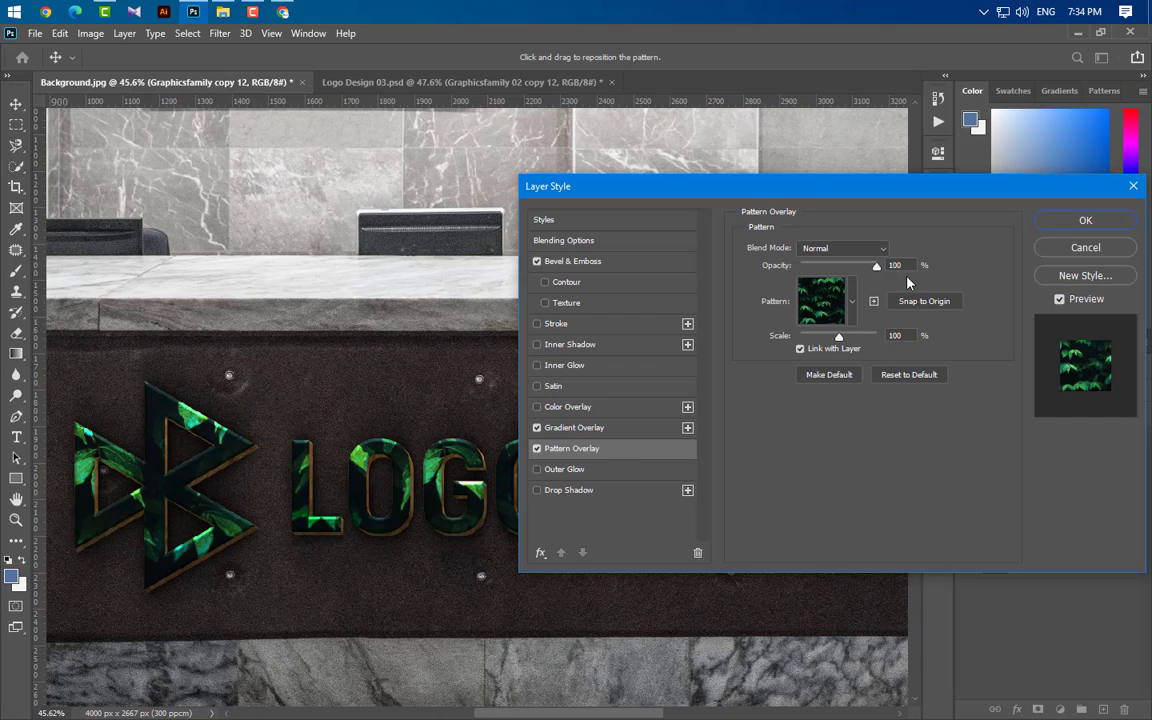
left_click(852, 302)
left_click(786, 397)
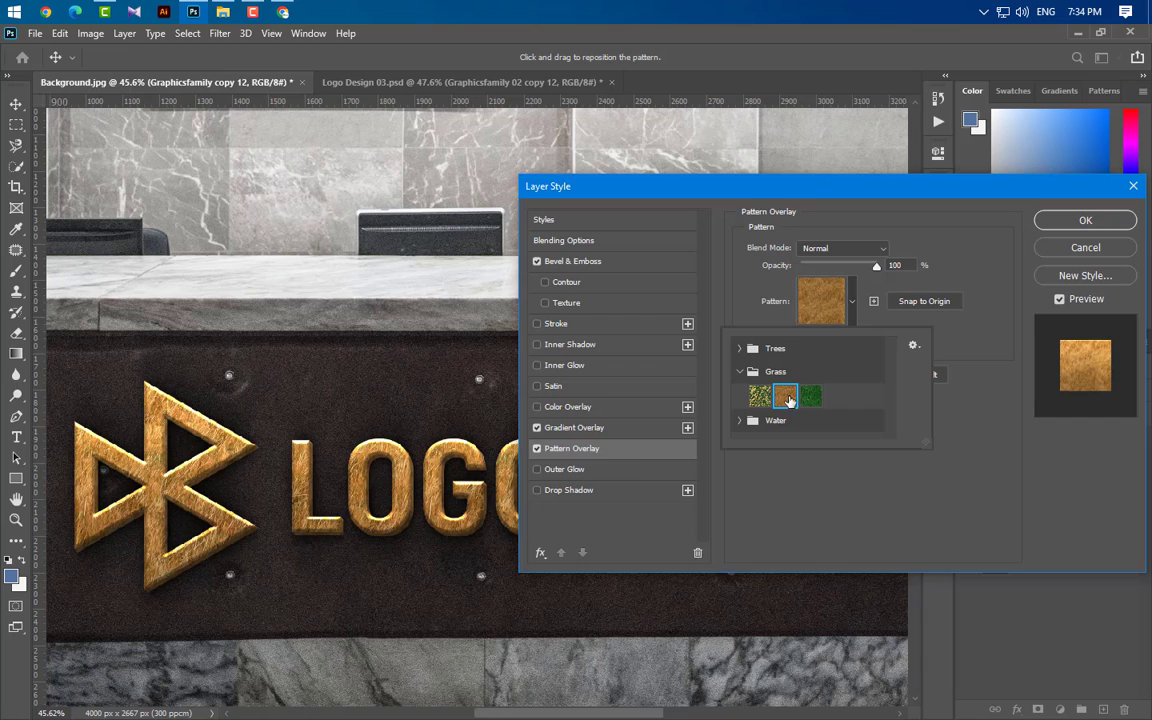
left_click(901, 268)
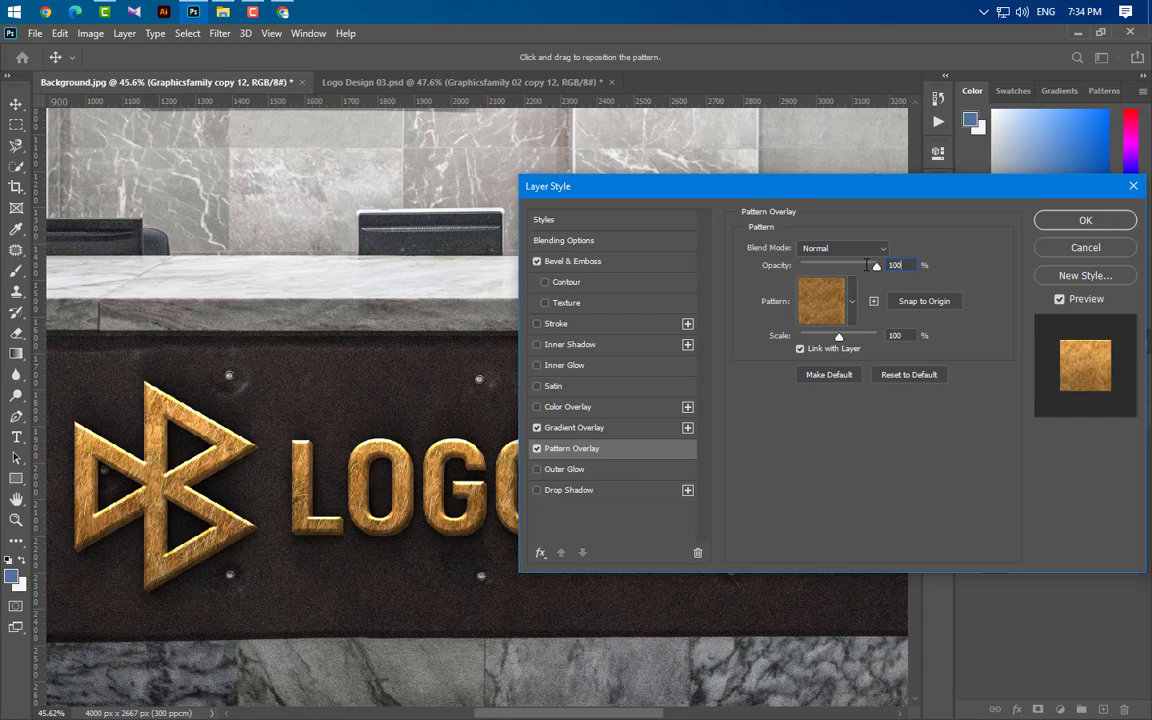
left_click(902, 335)
type("90")
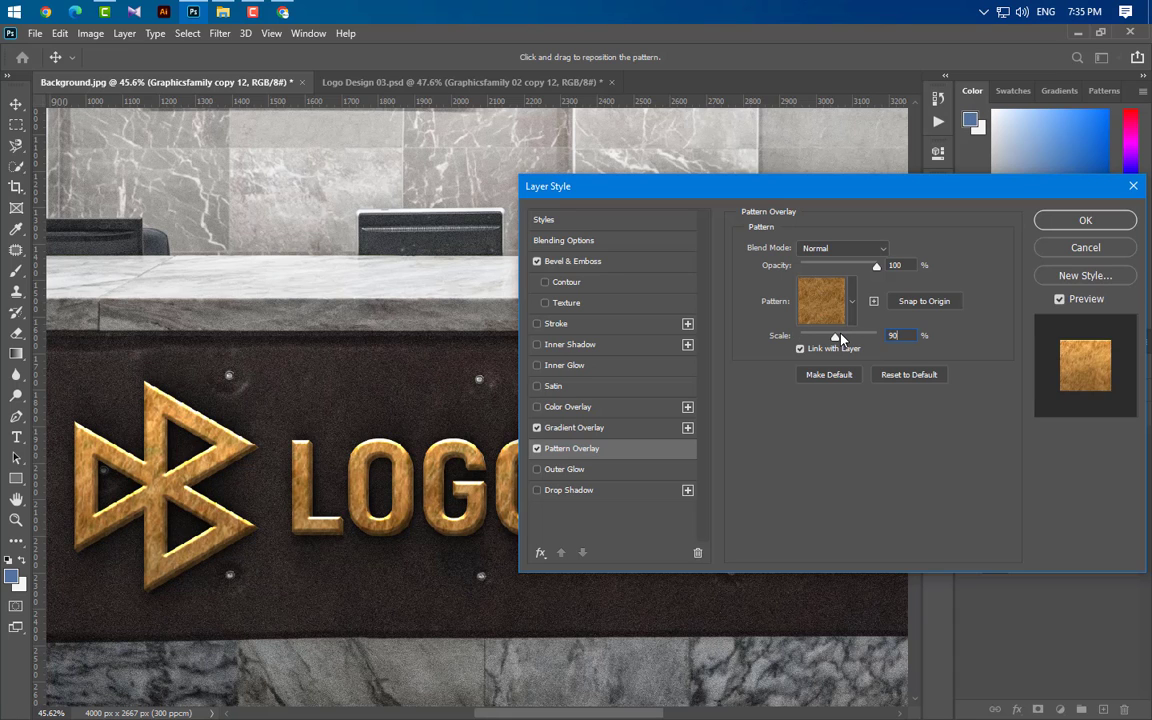
key("Tab")
left_click(1068, 230)
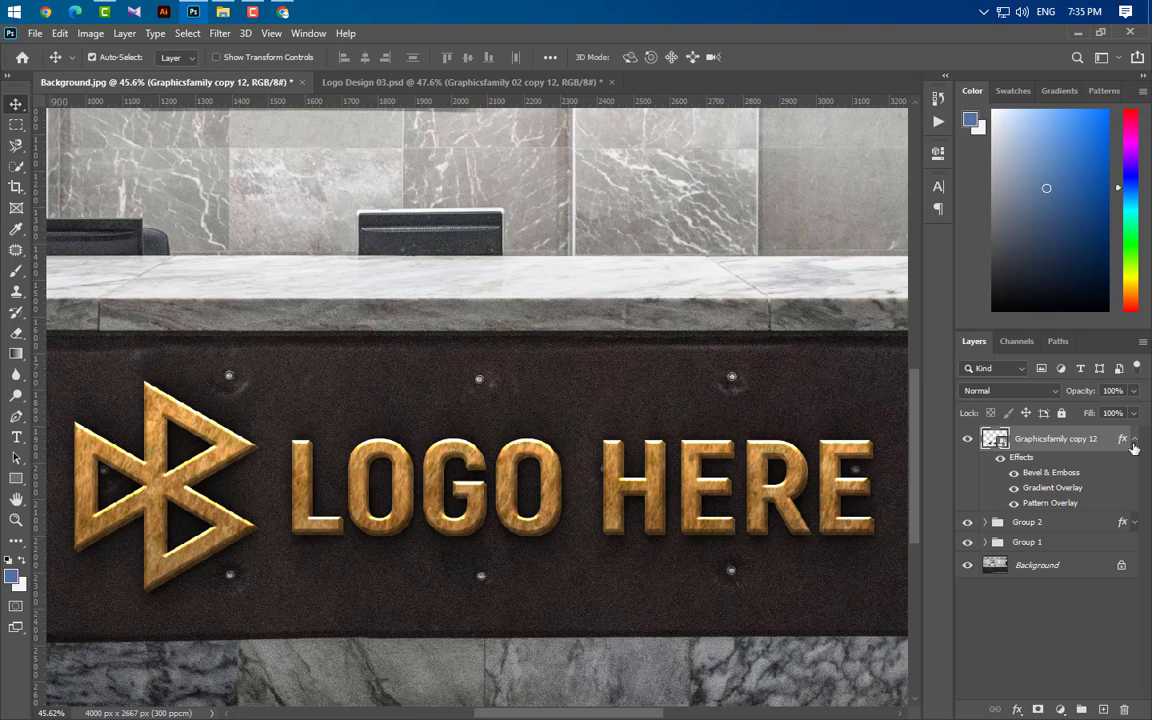
Collapse the logo layer's effects, unlock the Background layer, and place a duplicate of it above all other layers.
left_click(1134, 441)
left_click(1116, 507)
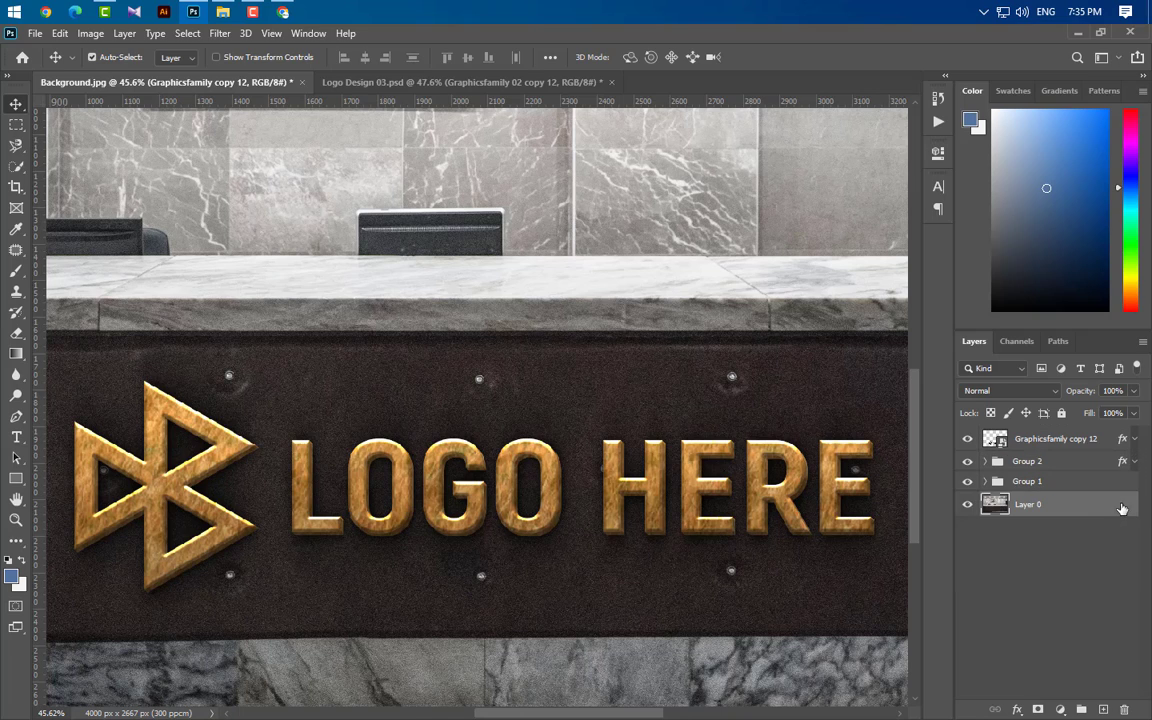
left_click_drag(1077, 512, 1103, 709)
left_click_drag(1088, 504, 1090, 443)
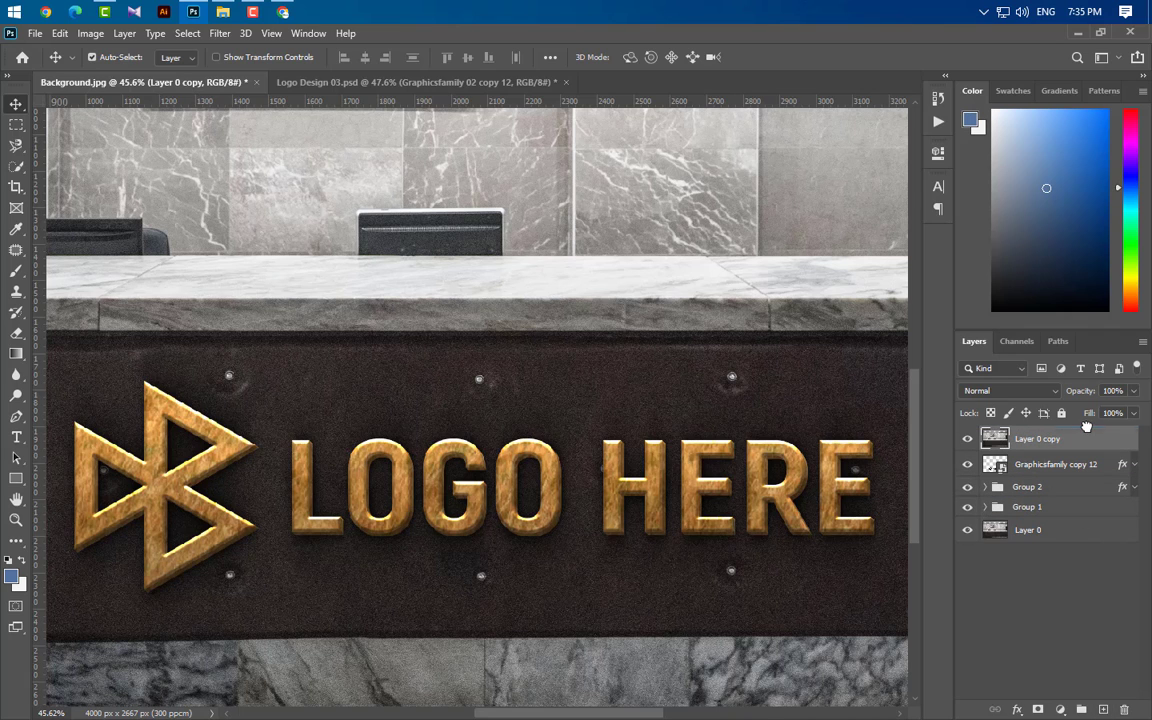
Set the duplicated background layer to the Soft Light blend mode at 15% opacity.
left_click(1034, 391)
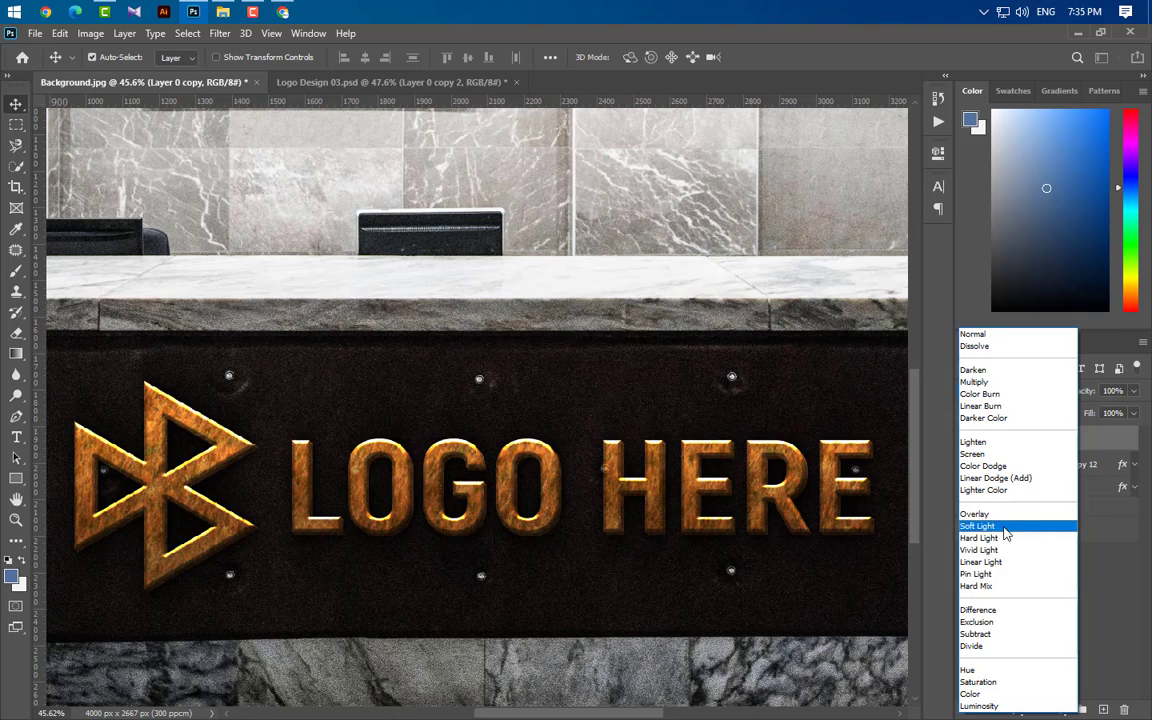
left_click(1005, 527)
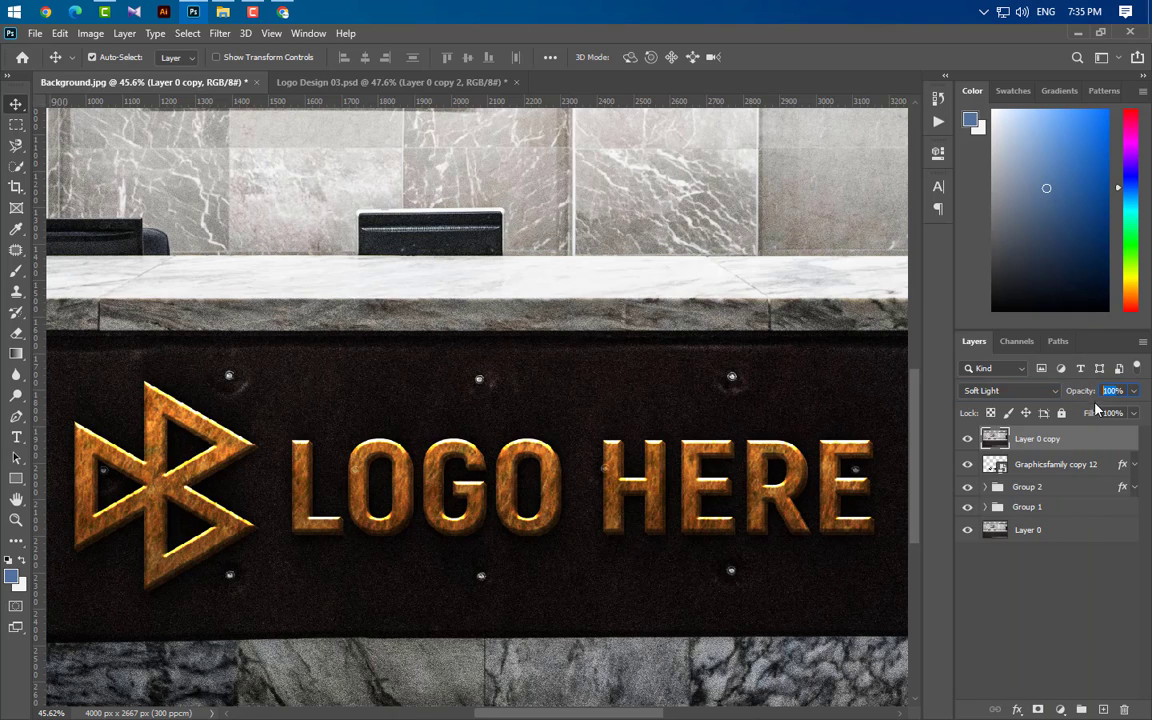
type("15")
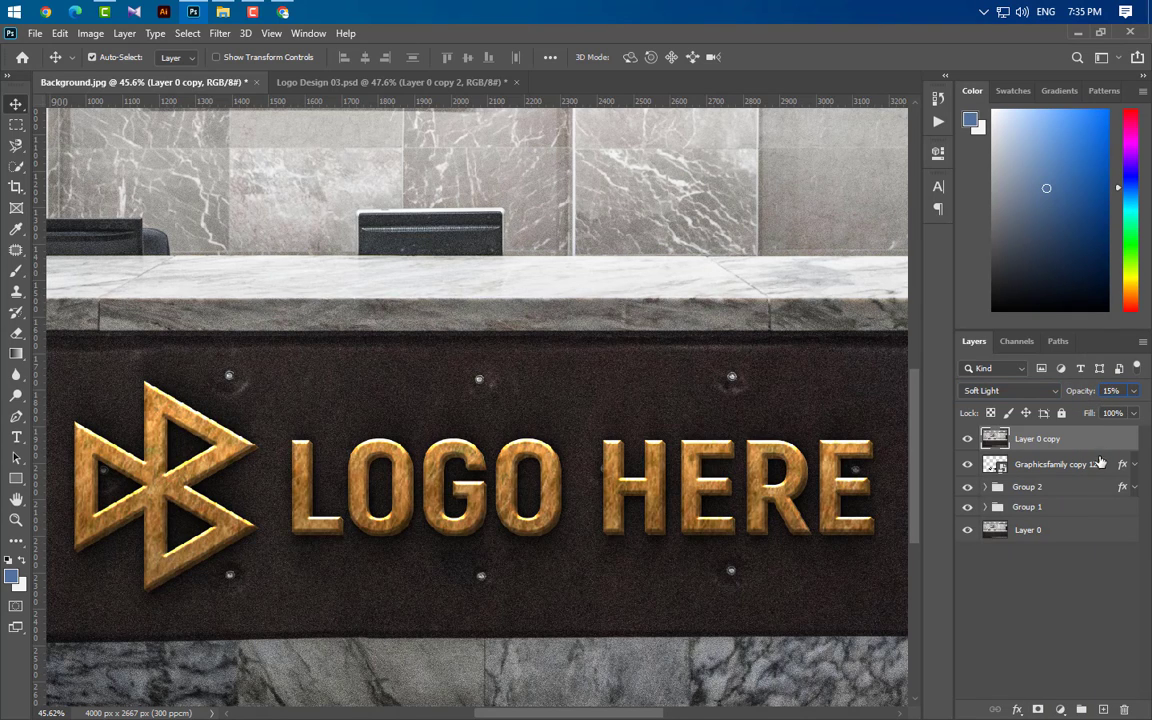
Put Graphicsfamily copy 12 into a new group of its own and collapse the group.
left_click(1060, 465)
key("ctrl+g")
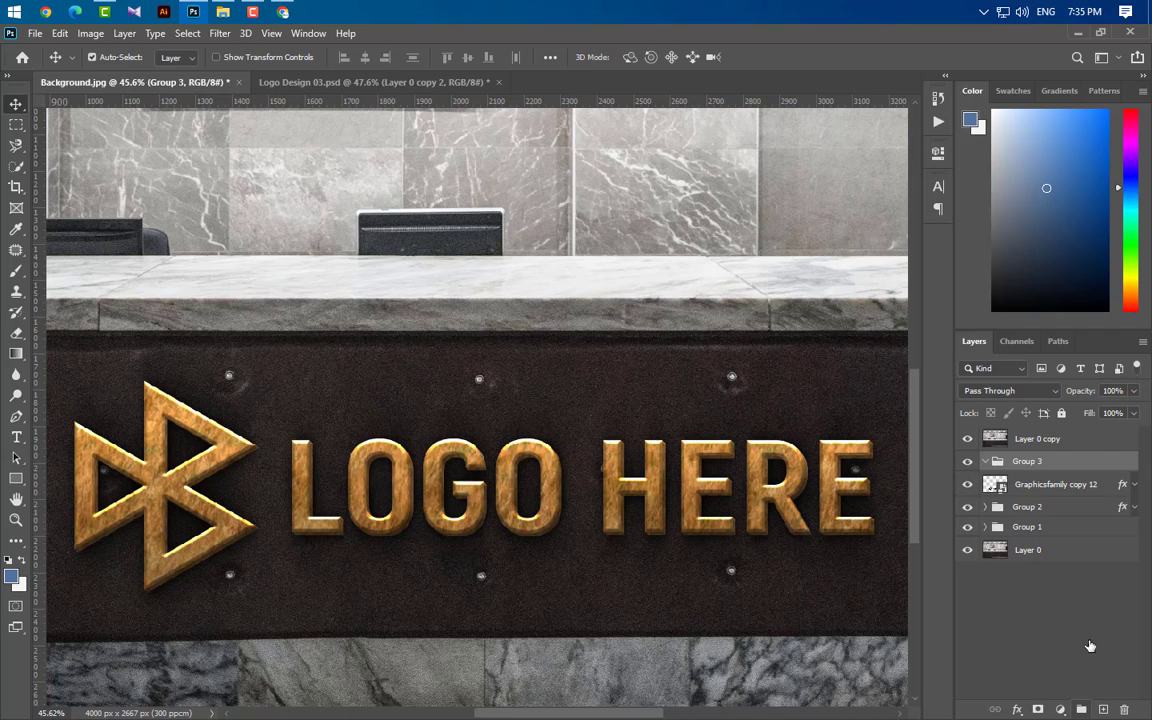
left_click(1060, 484)
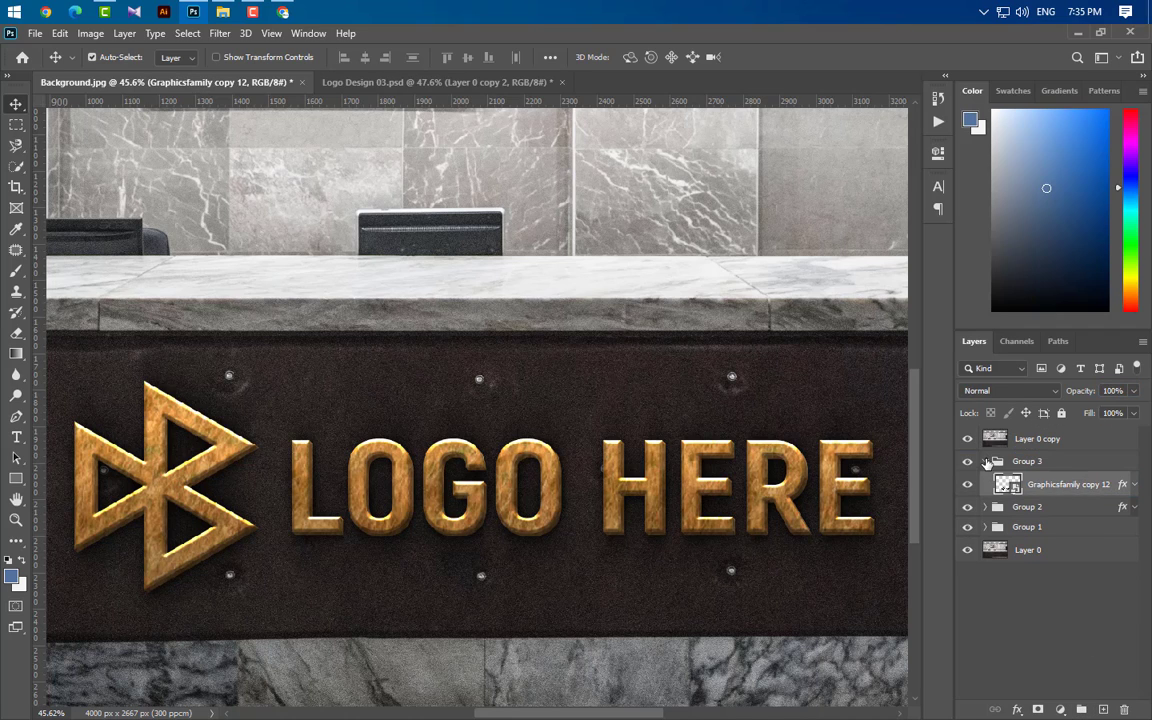
left_click(985, 461)
Clip Layer 0 copy to the group holding the logo's front face with a clipping mask.
left_click(1065, 440)
right_click(988, 440)
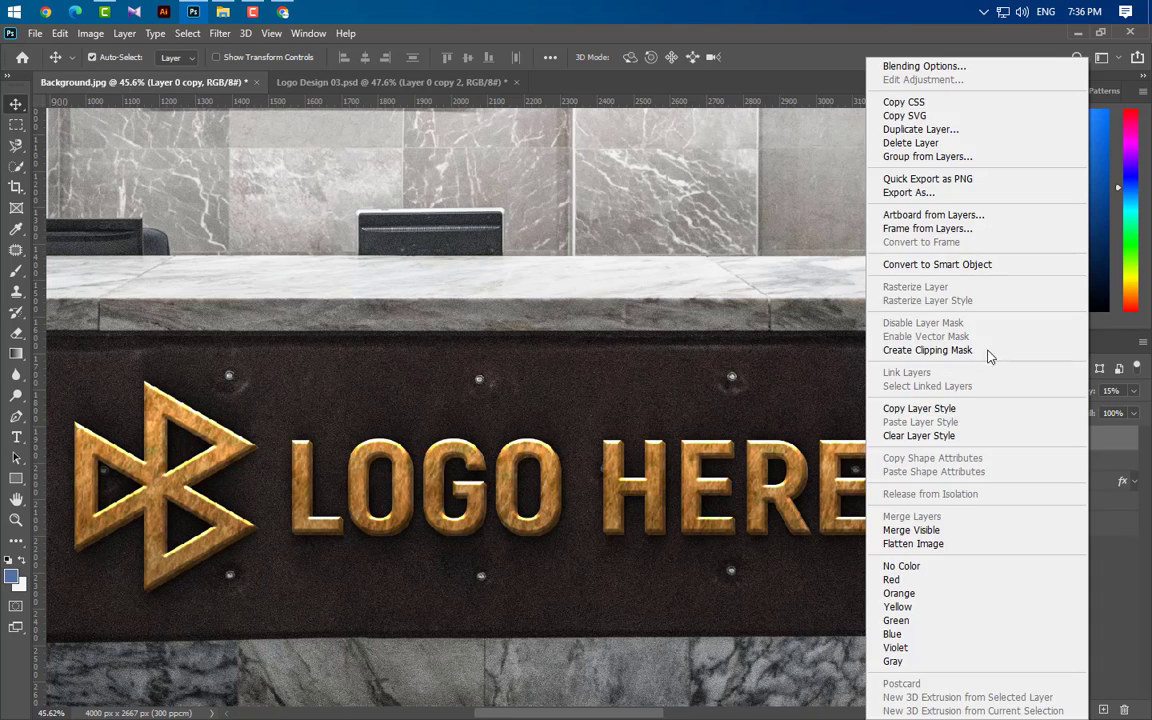
left_click(987, 350)
Duplicate Layer 0 copy and set the duplicate to Multiply at 20% opacity.
left_click_drag(1110, 447, 1103, 709)
left_click(1036, 391)
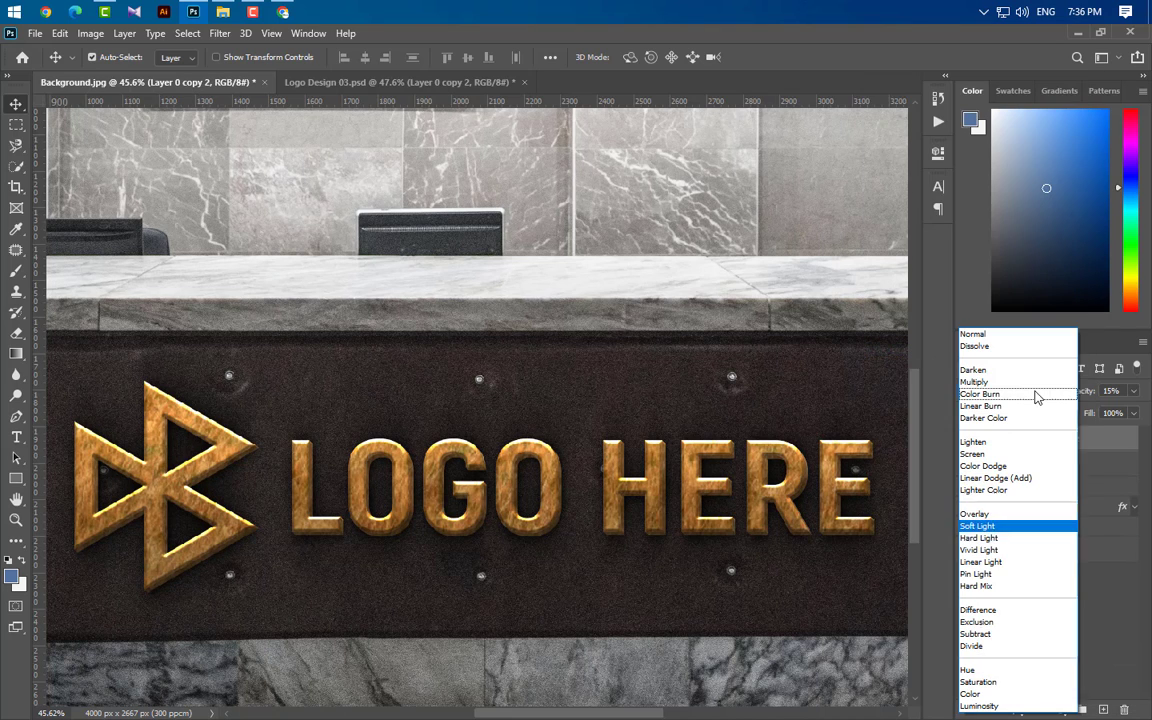
left_click(1003, 382)
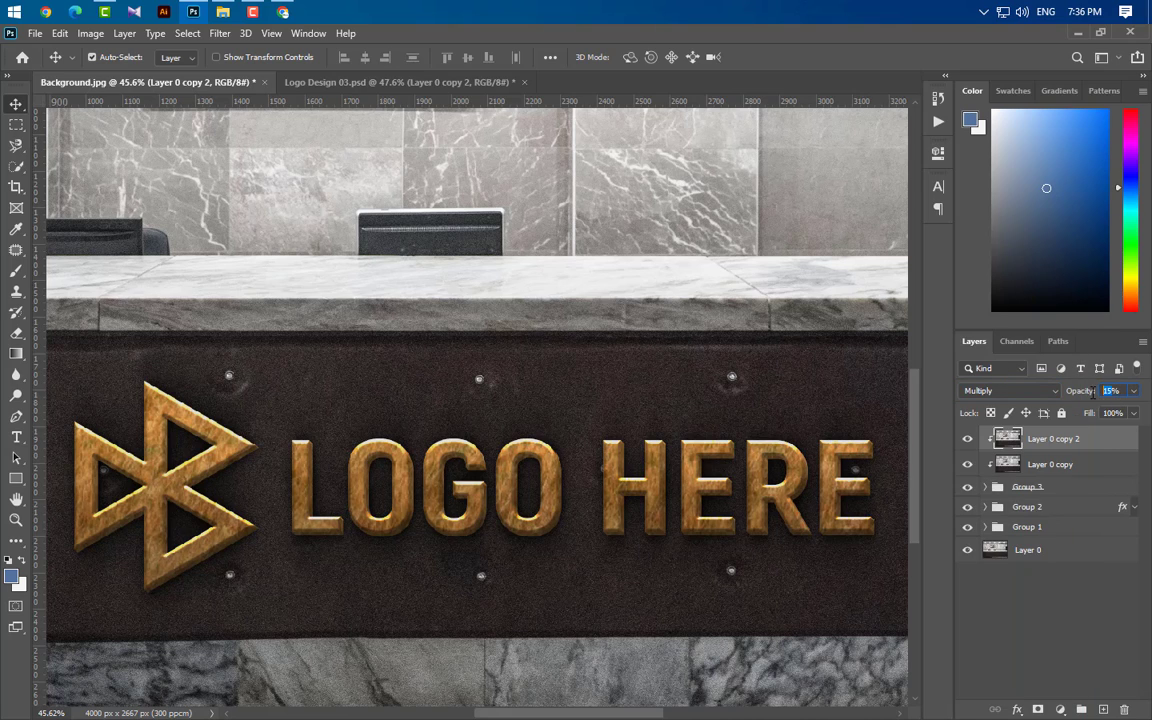
type("20")
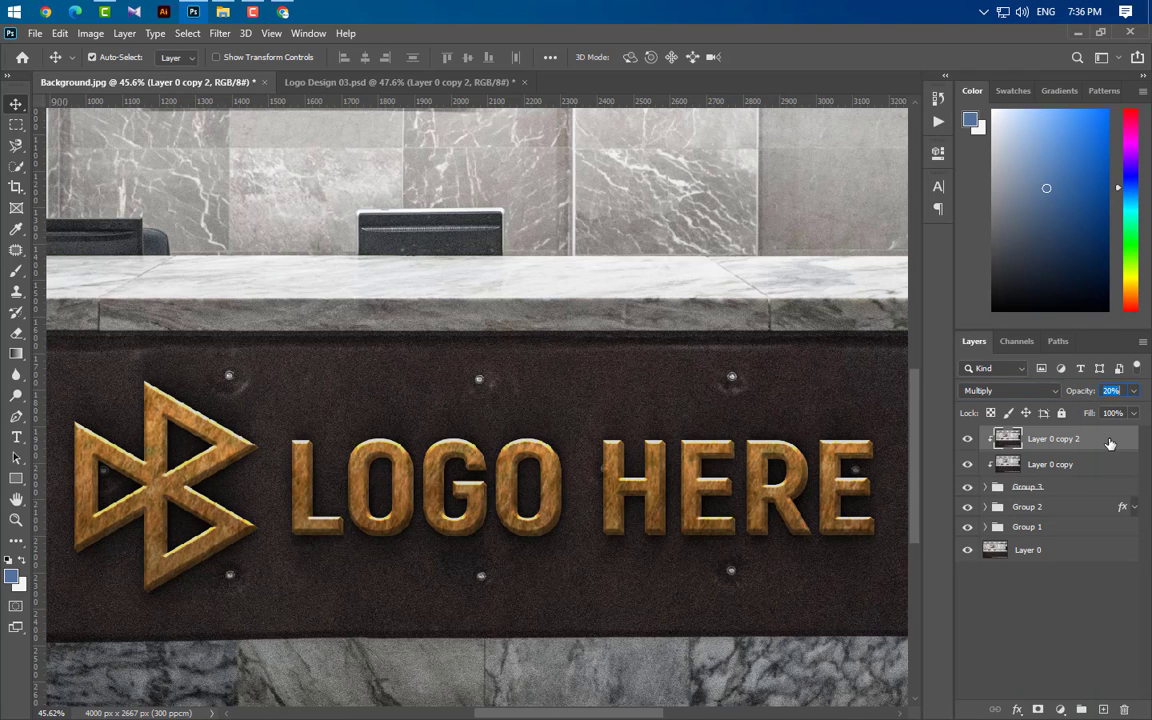
key("Return")
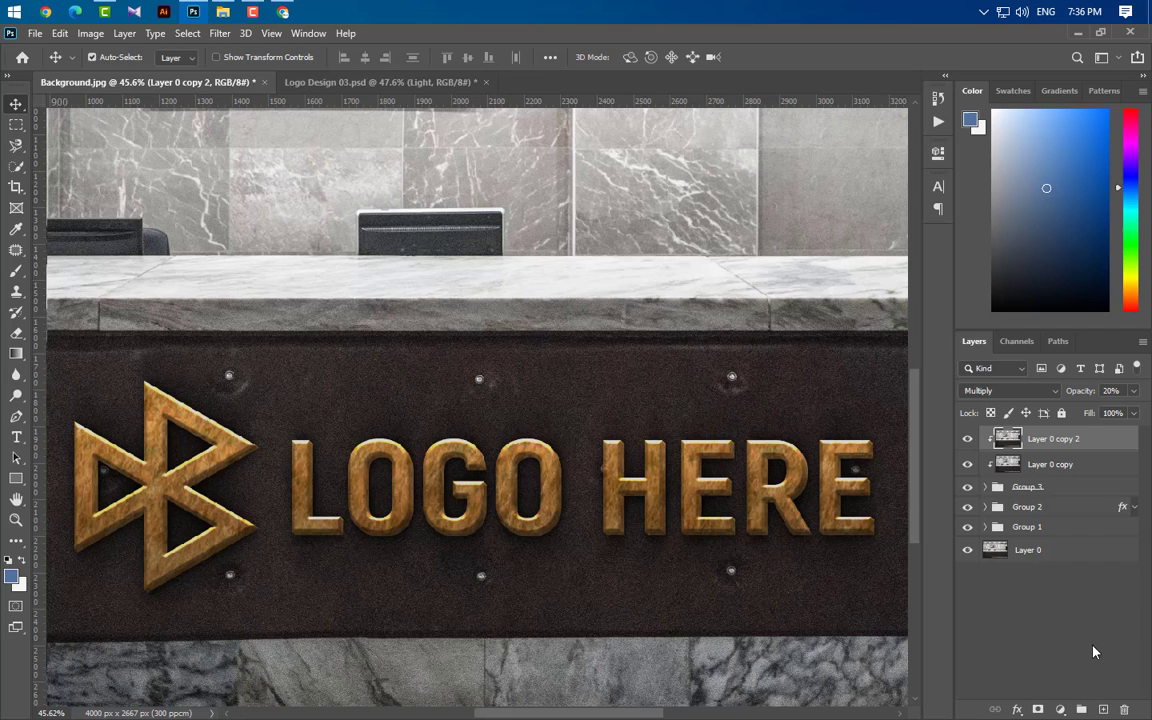
Add a Brightness/Contrast adjustment layer above the clipped layers with brightness 26.
left_click(1060, 709)
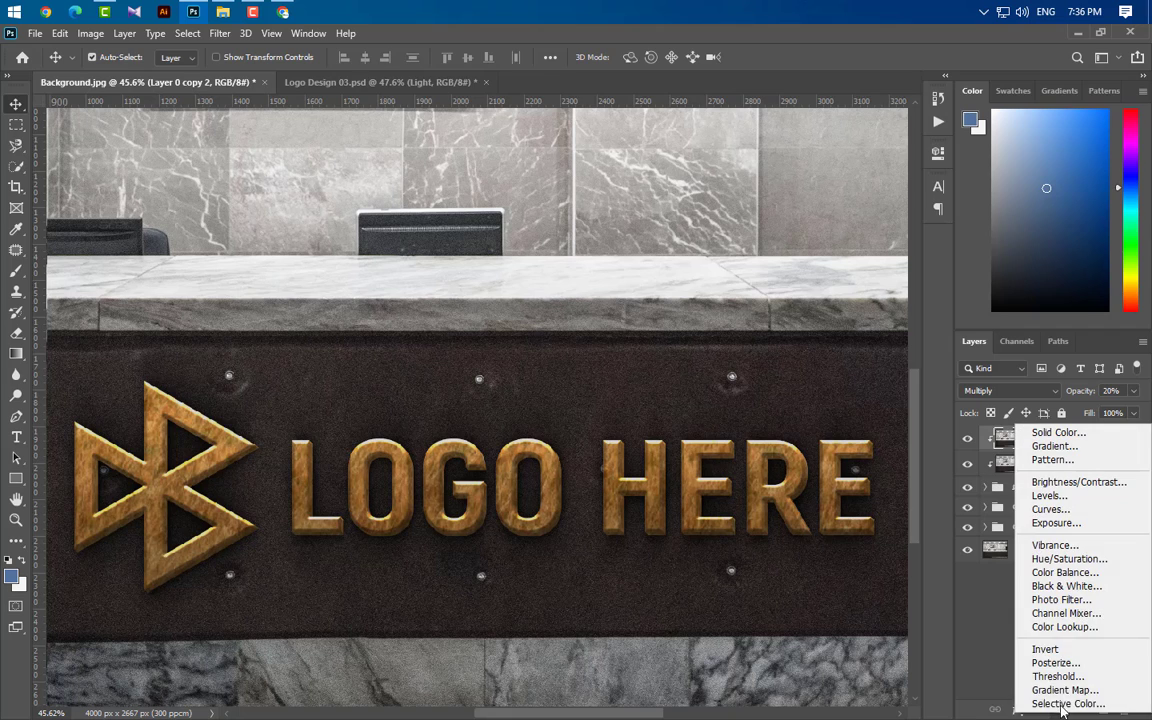
left_click(1070, 482)
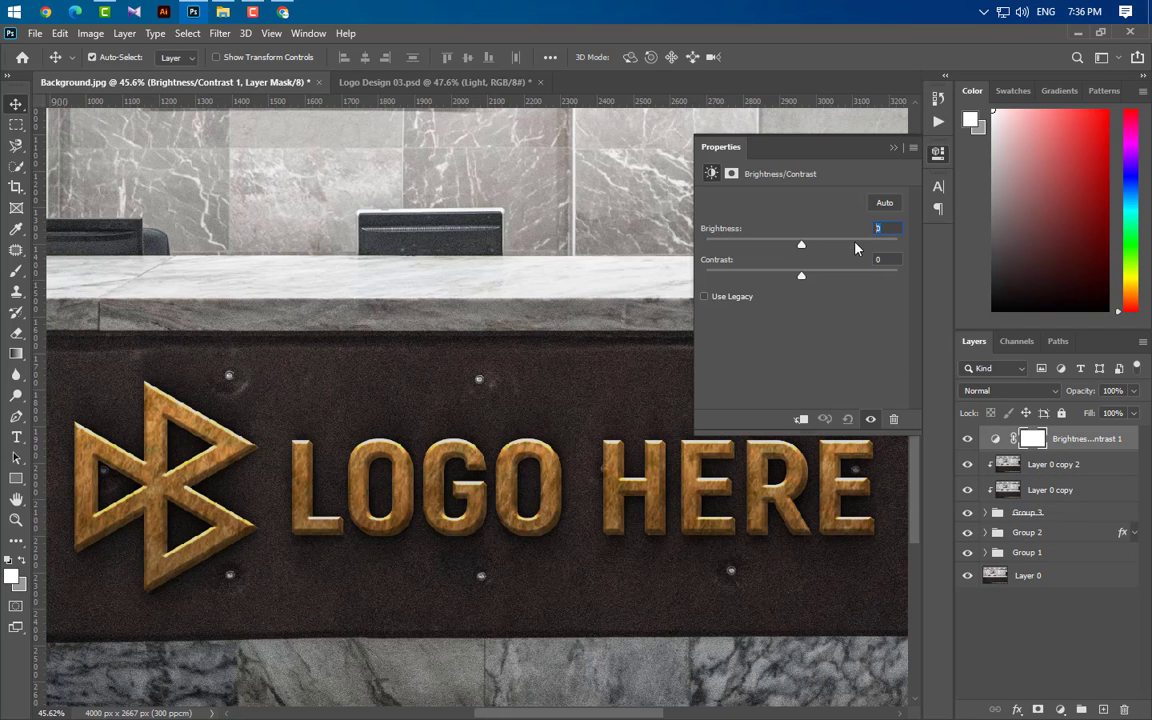
type("26")
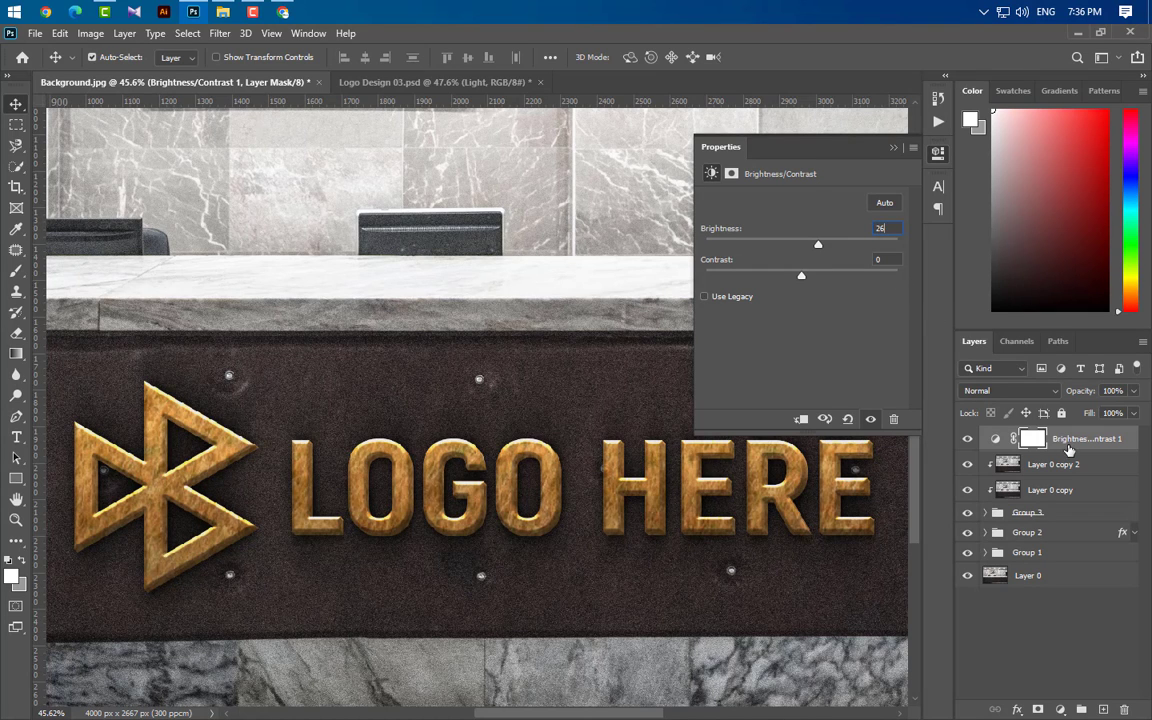
Clip the Brightness/Contrast 1 adjustment layer to the layers below with a clipping mask.
left_click(895, 147)
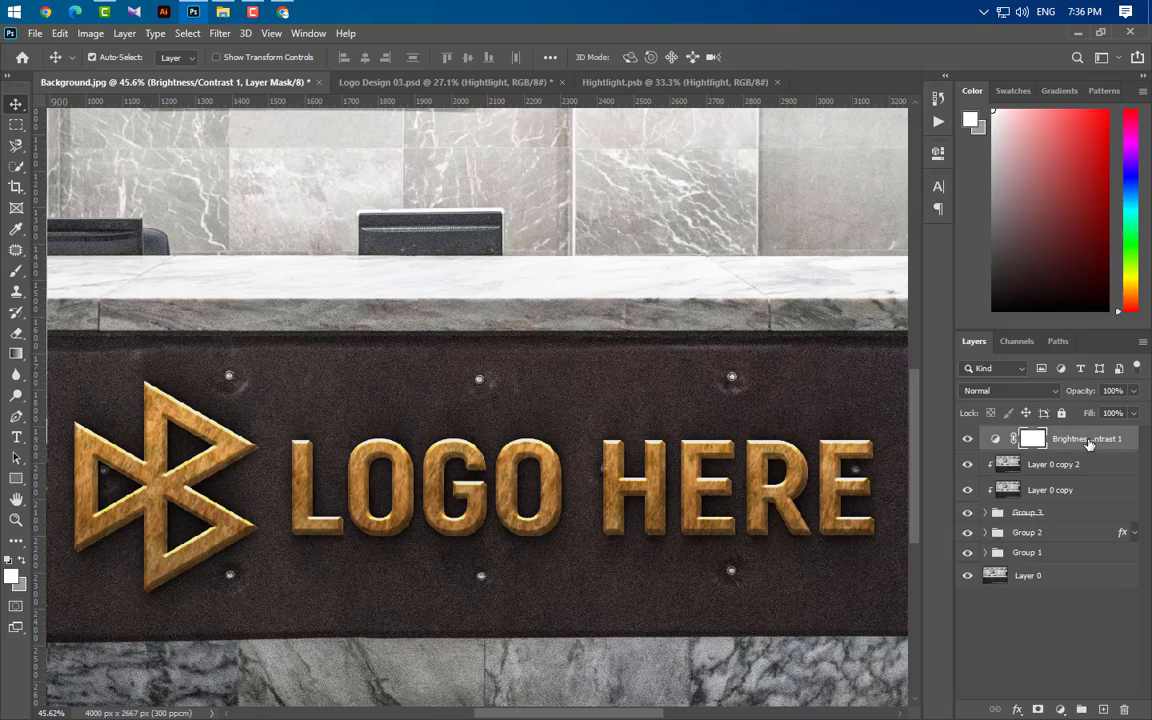
right_click(1089, 444)
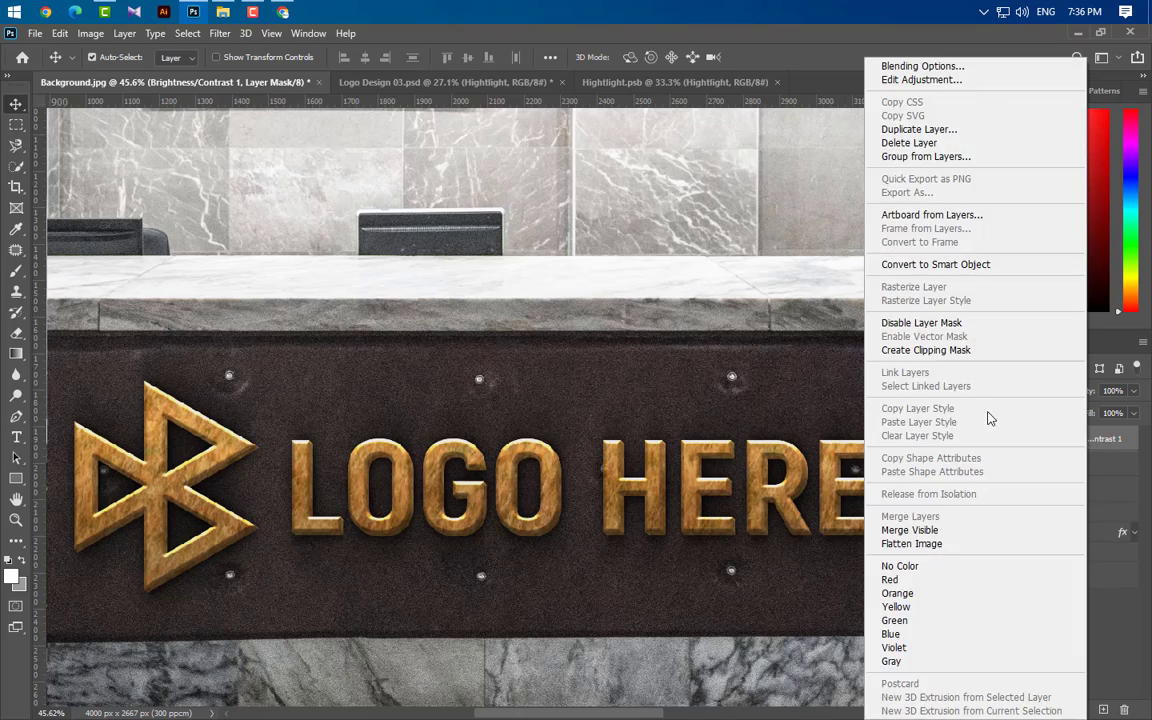
left_click(952, 354)
scroll(409, 533, "down", 5)
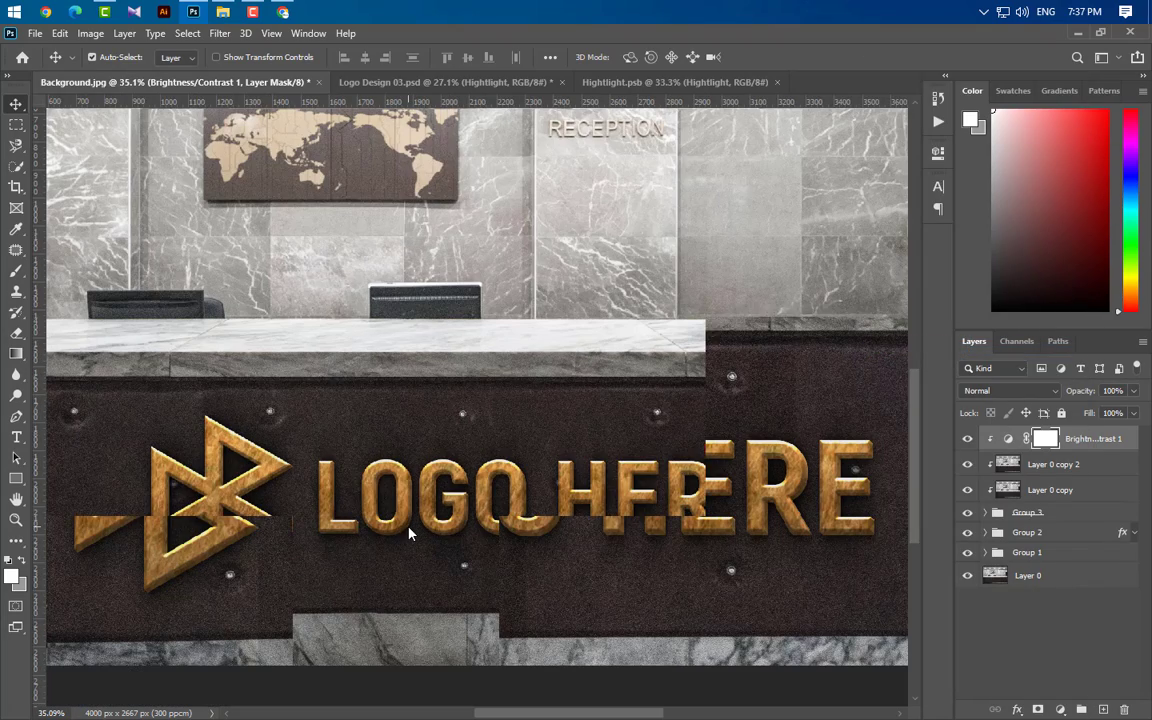
scroll(435, 573, "down", 3)
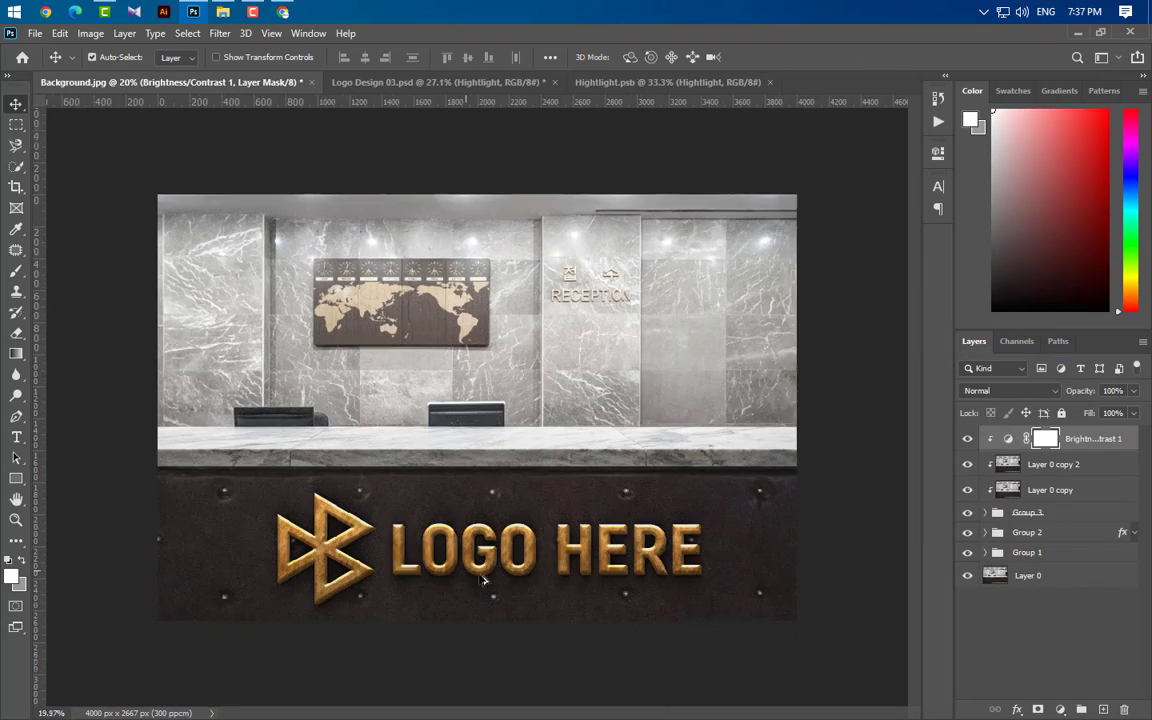
Draw a circle about 1962 px in diameter with the Ellipse tool over the wall and the desk top.
left_click(17, 480)
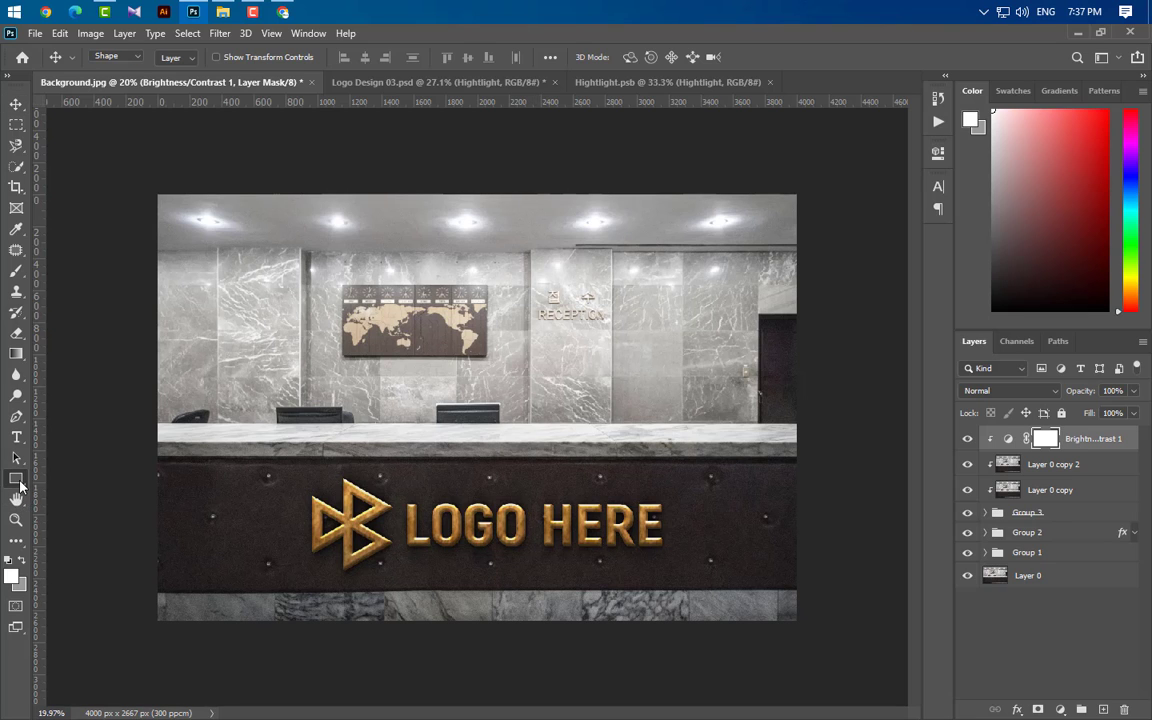
left_click(111, 508)
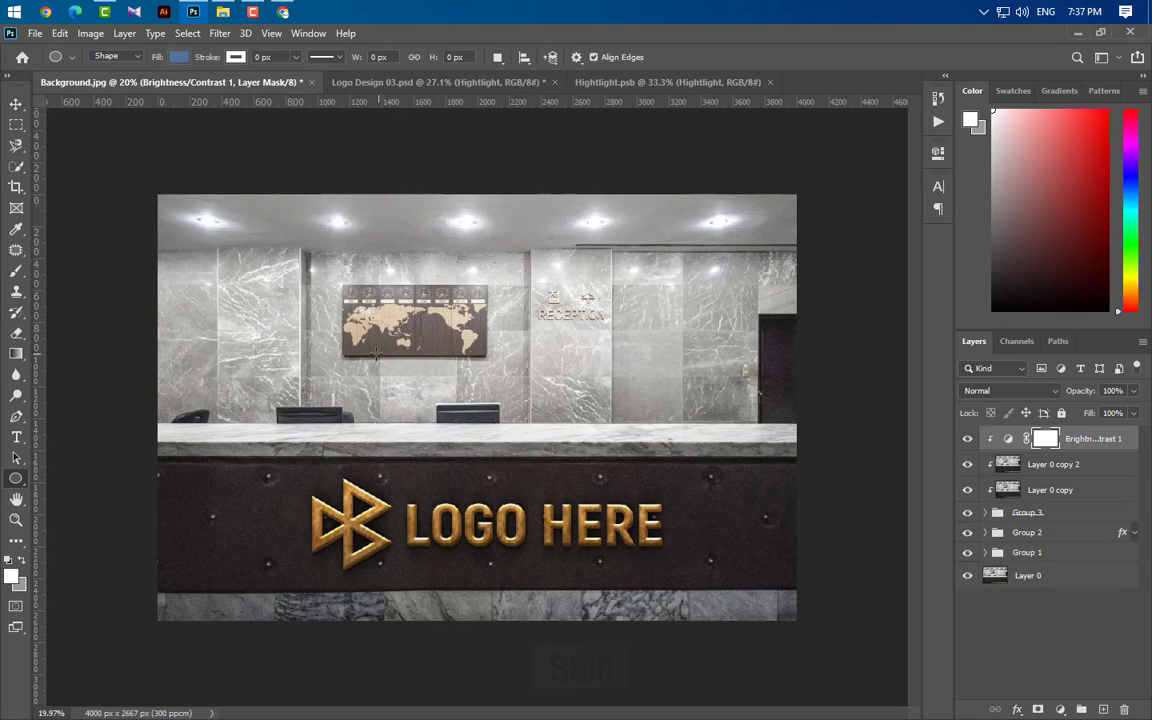
left_click_drag(219, 197, 532, 510)
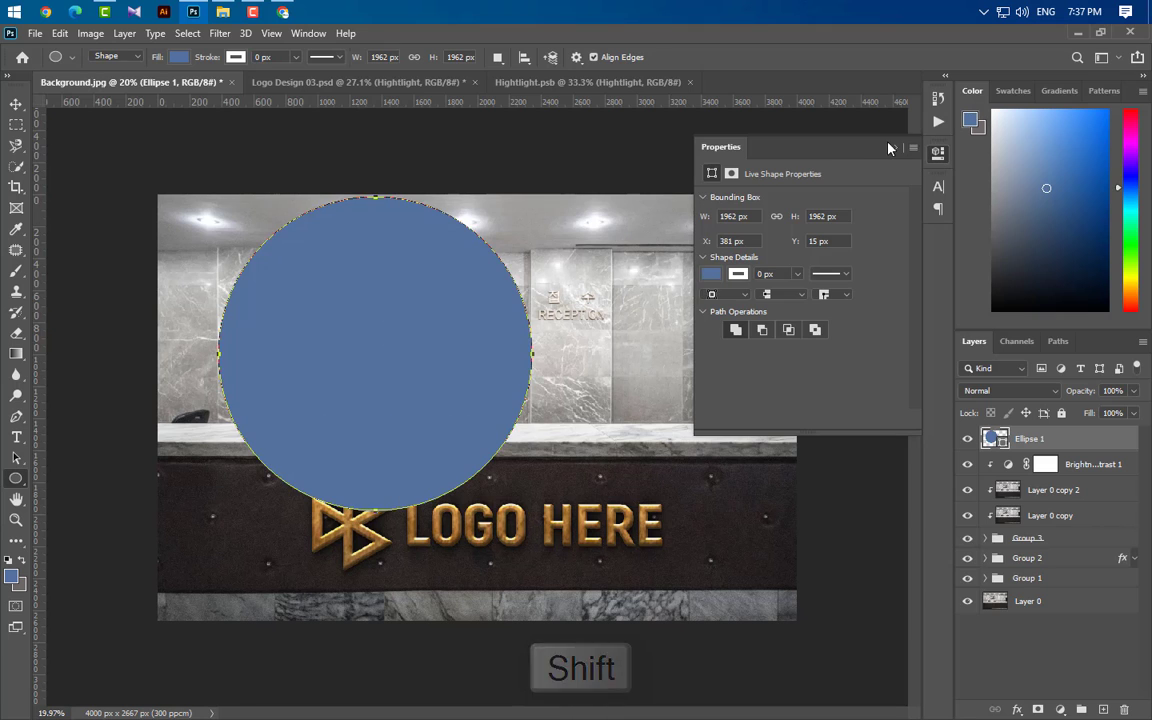
Transform the circle into a wide ellipse, 176.88% wide and 63.28% high, centred over the desk and covering the logo's upper part.
key("ctrl+t")
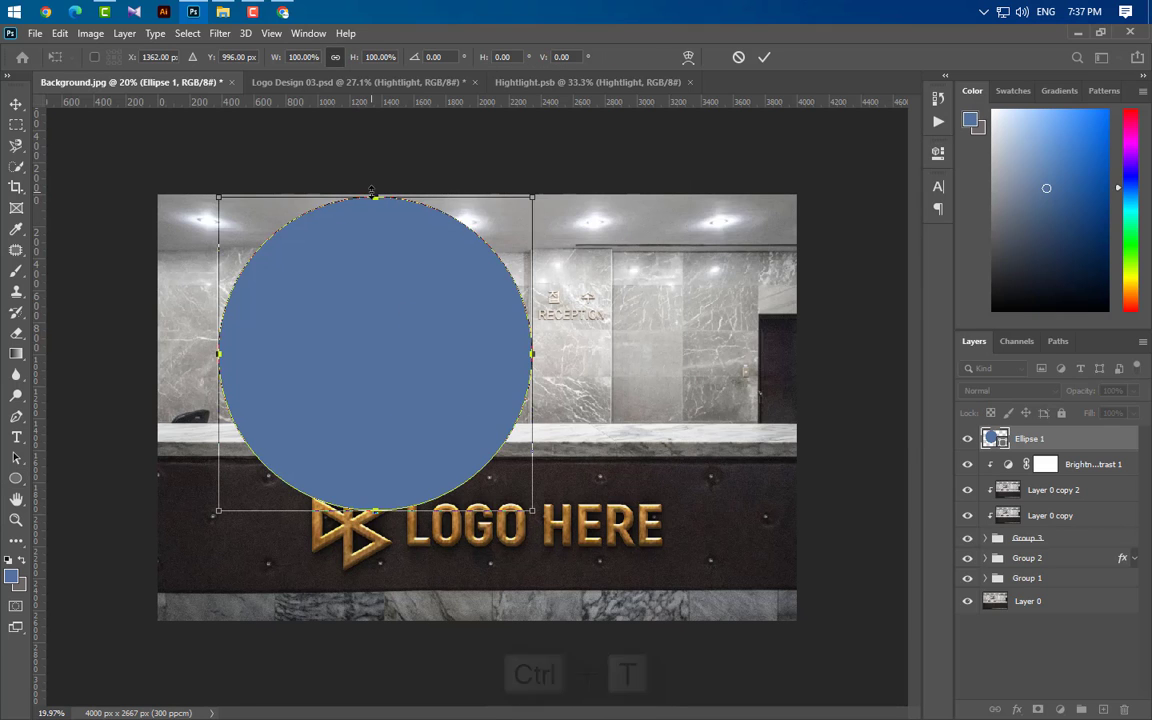
left_click_drag(375, 197, 375, 343)
left_click_drag(382, 424, 489, 443)
left_click_drag(487, 358, 486, 301)
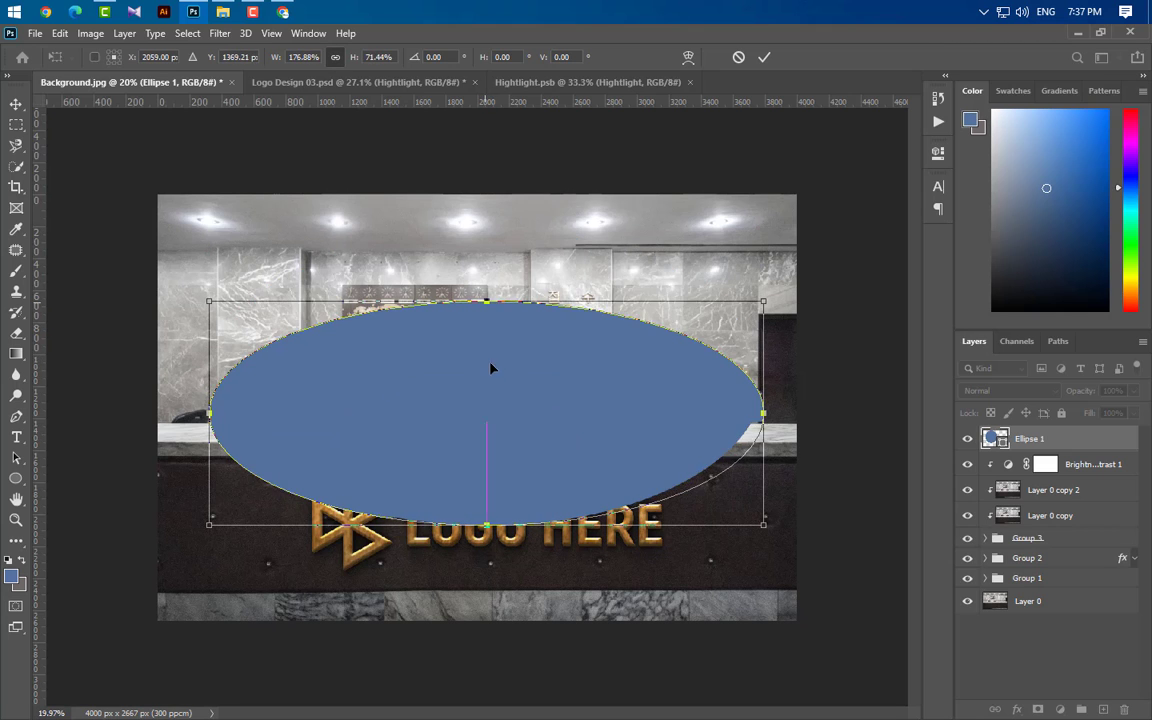
left_click(490, 384)
left_click_drag(490, 382, 490, 392)
key("Down")
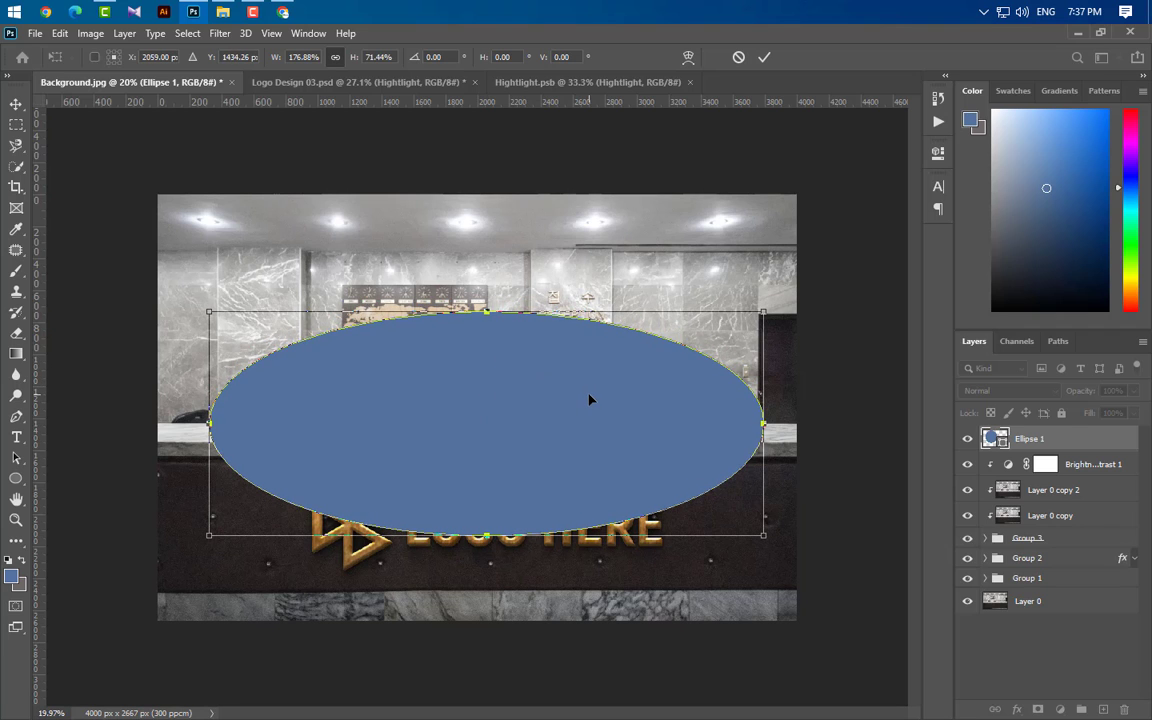
left_click_drag(478, 318, 479, 345)
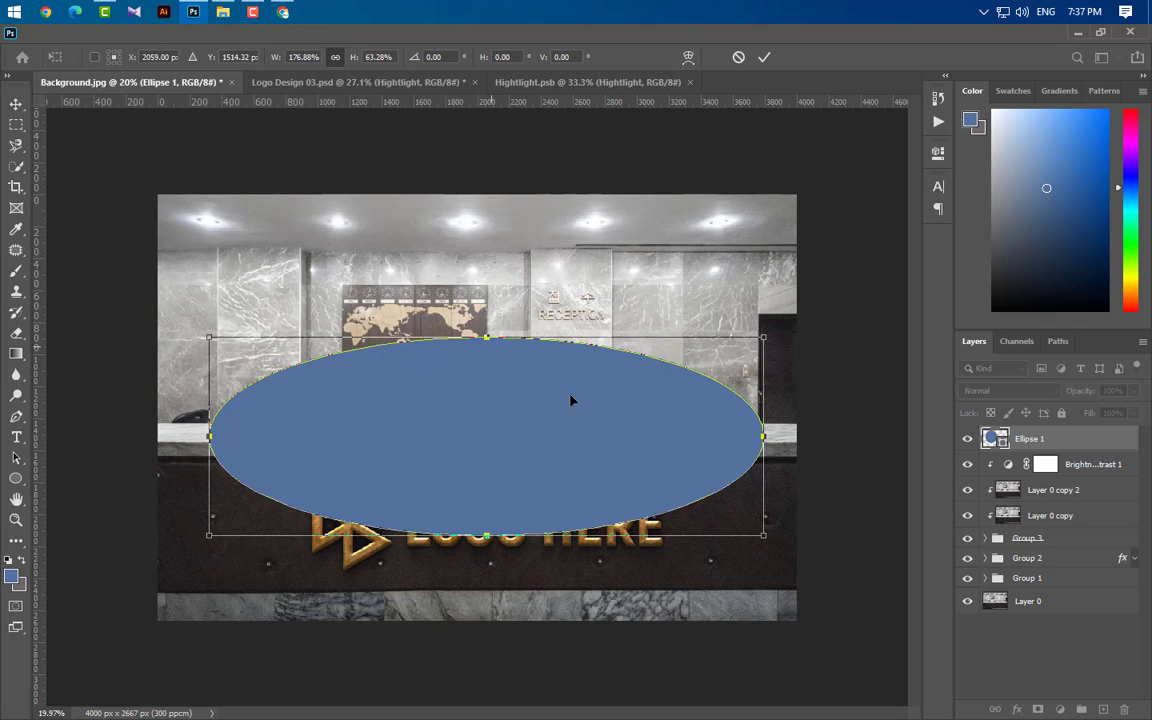
left_click(766, 57)
Change the ellipse's fill colour to 5e5e5e.
double_click(1003, 441)
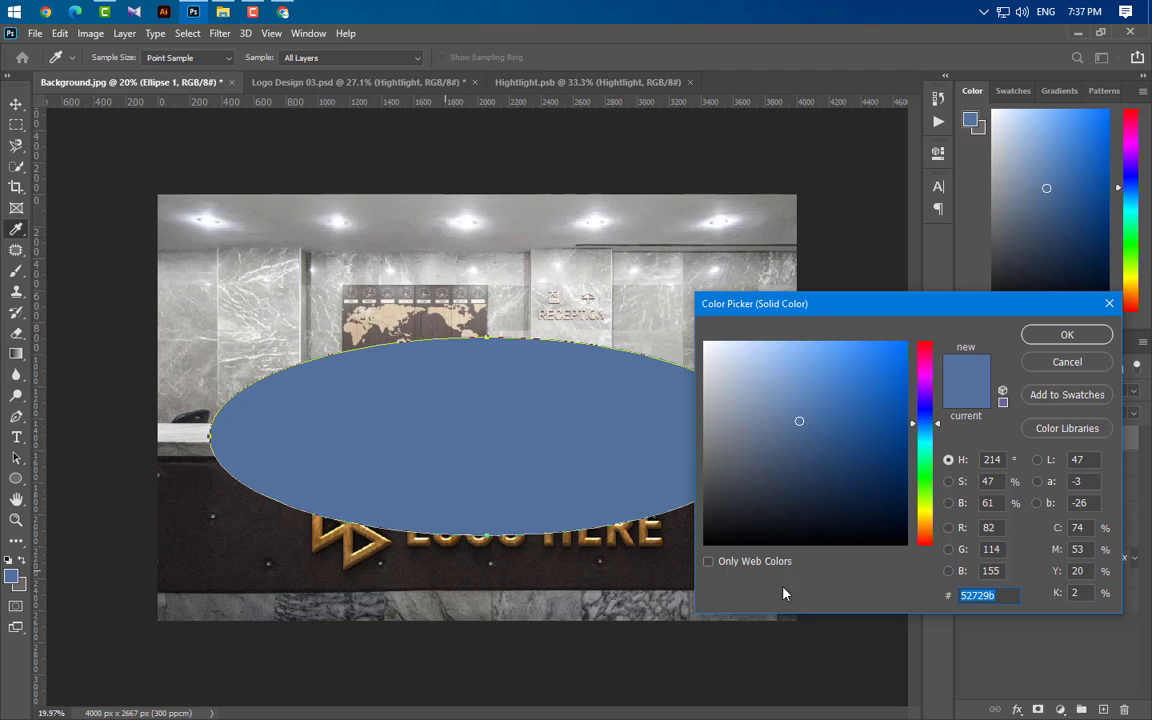
type("5e5e5e")
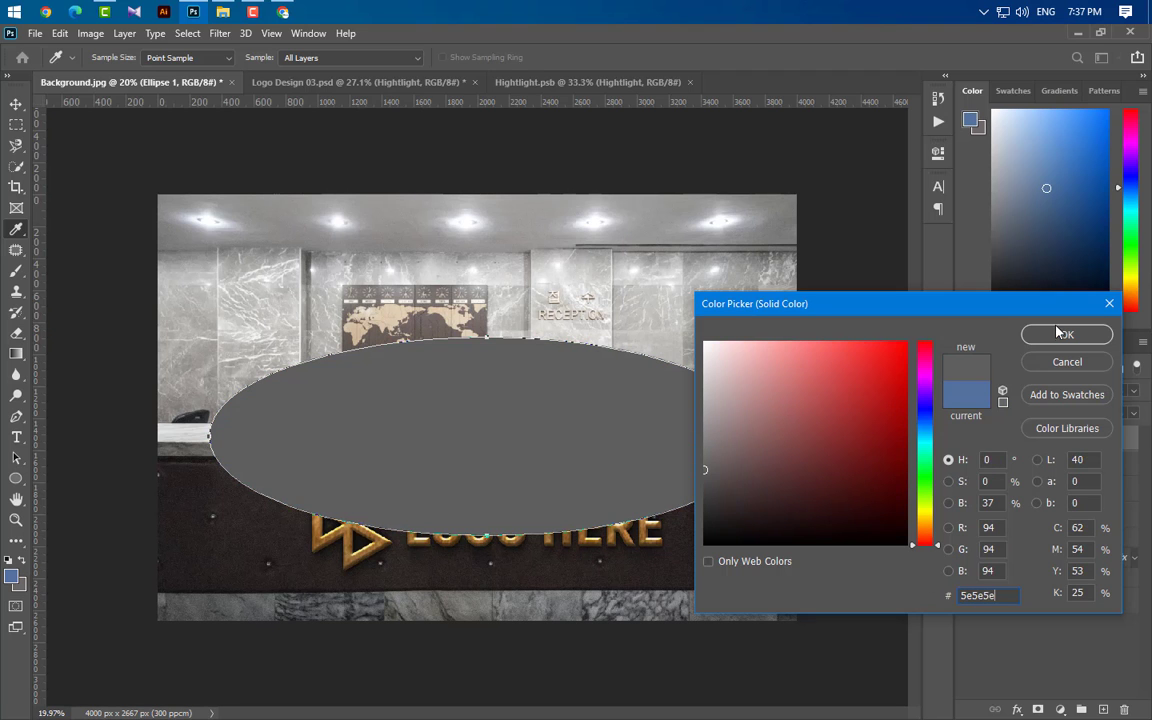
key("Return")
Clip the Ellipse 1 layer to the layers below and set its blend mode to Color Dodge.
right_click(1100, 440)
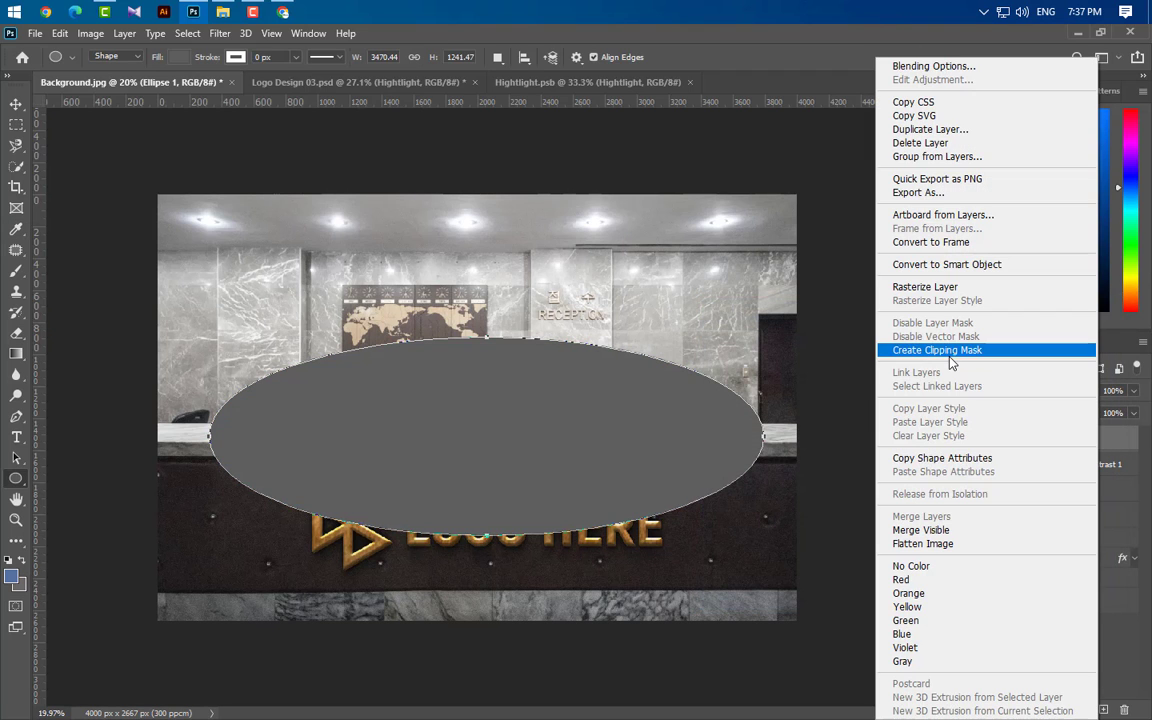
left_click(950, 352)
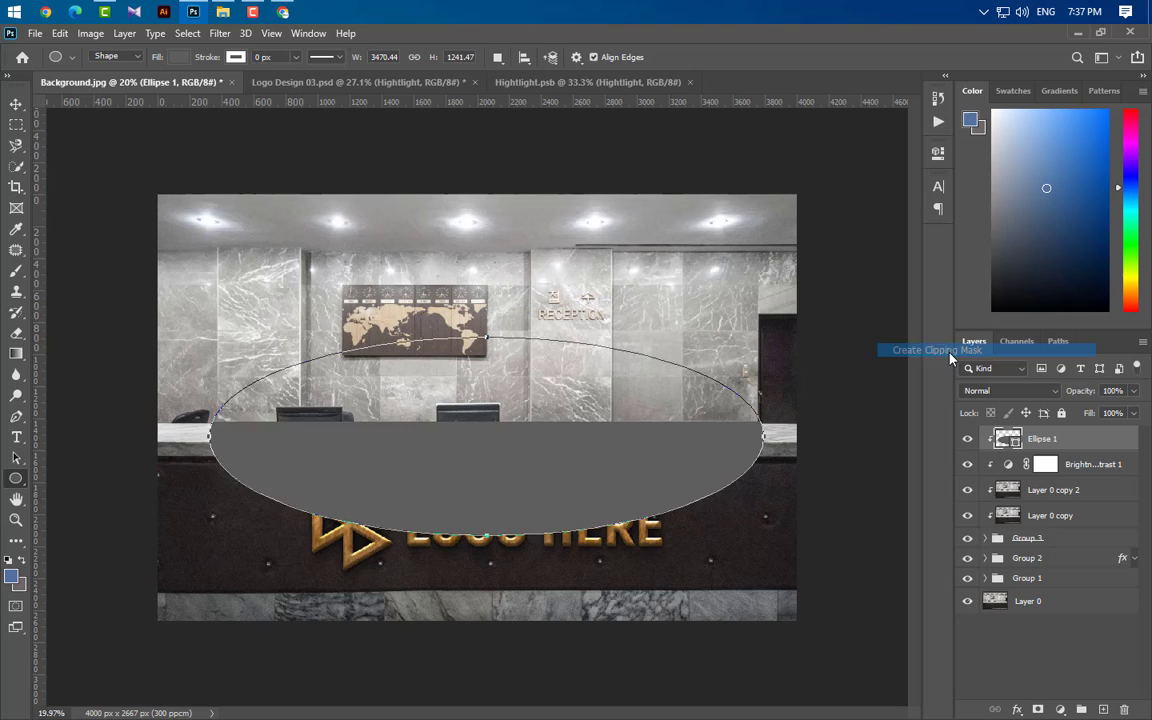
left_click(1025, 391)
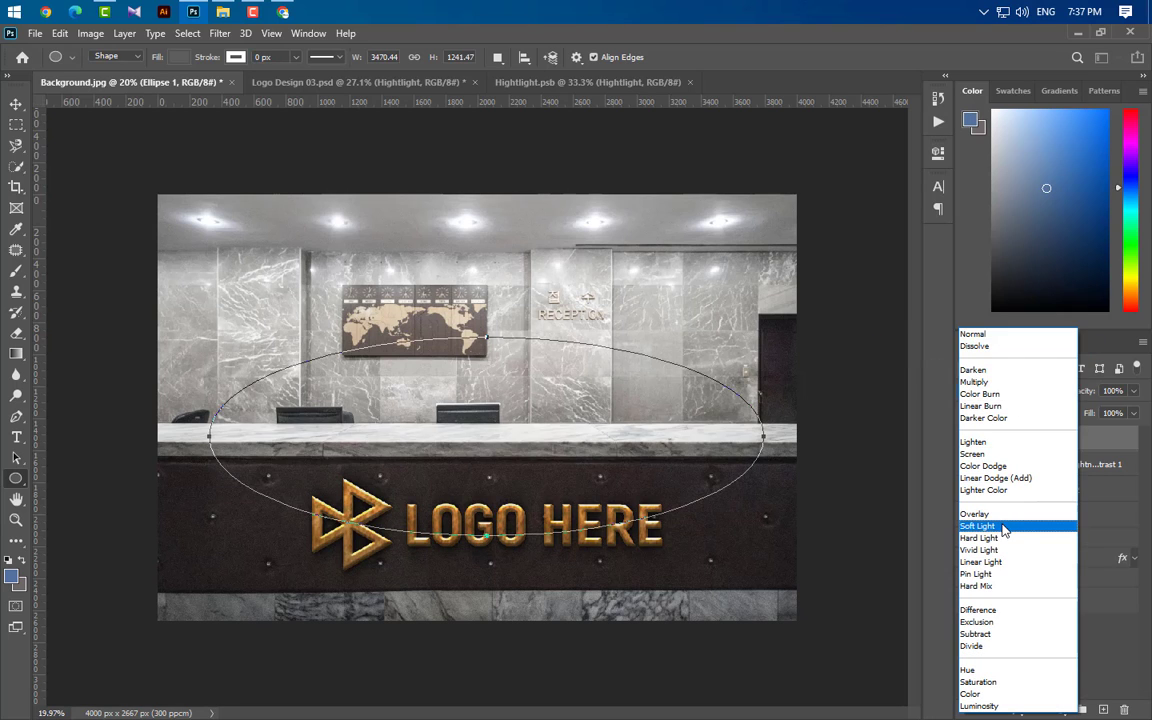
left_click(985, 466)
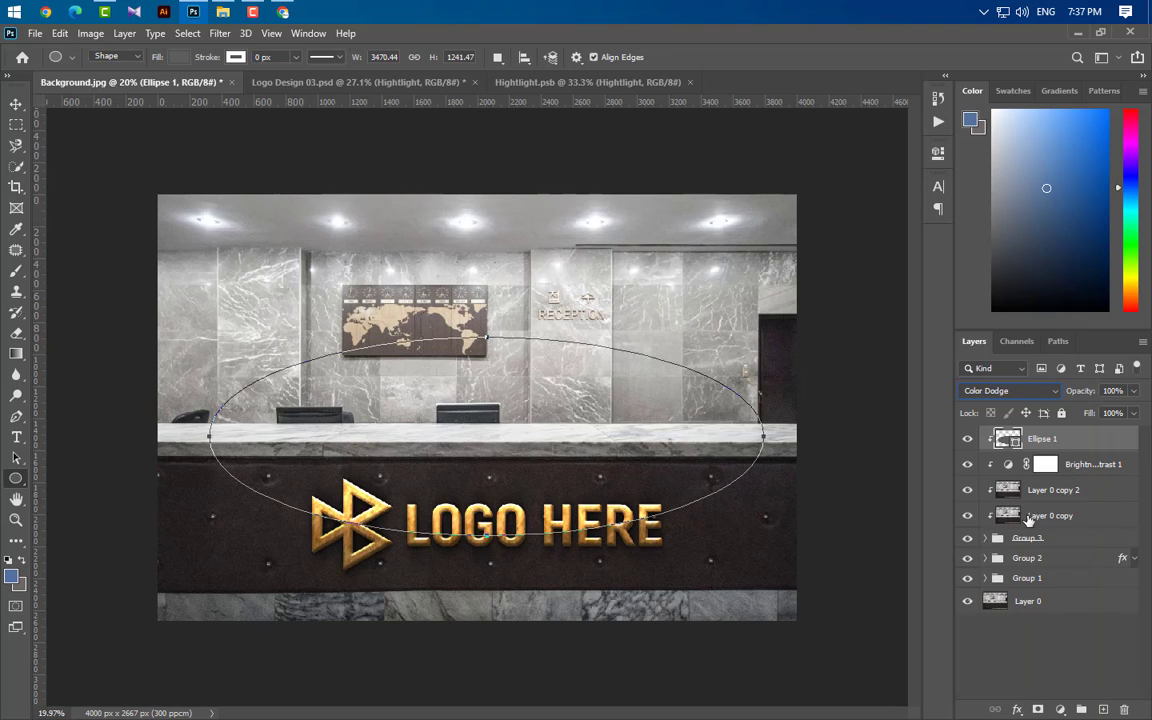
Rasterize the Ellipse 1 layer and apply a Gaussian Blur with a radius of 5 pixels.
left_click(16, 104)
key("ctrl+plus")
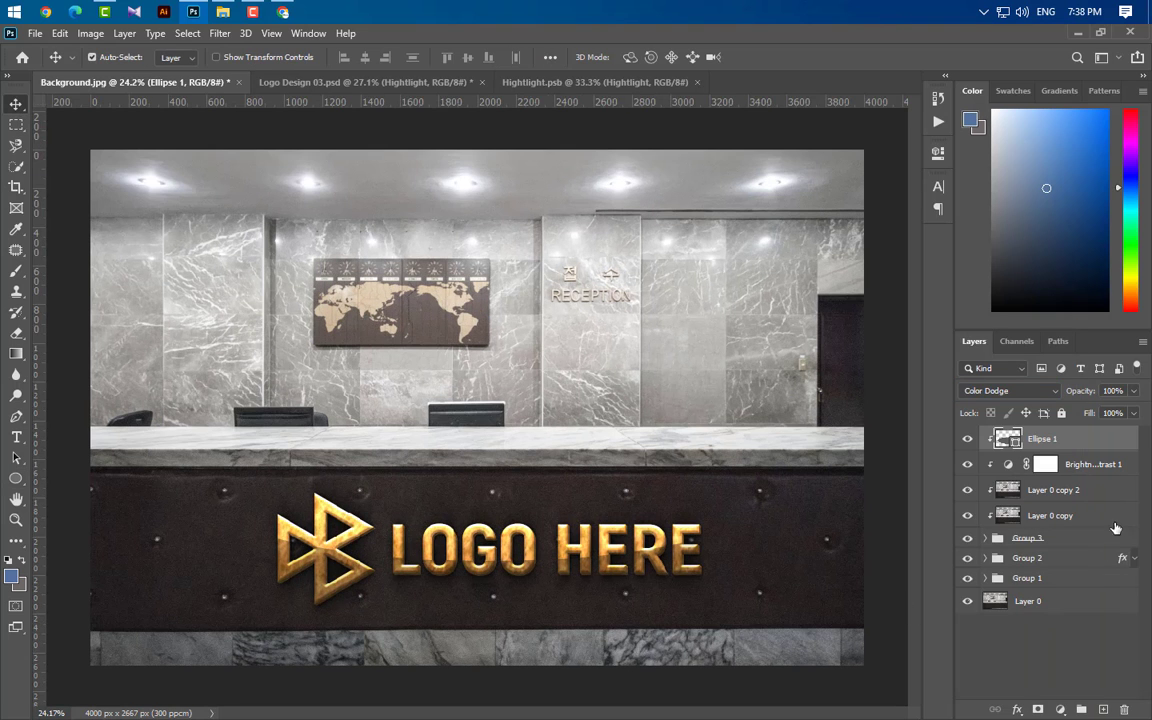
left_click(218, 33)
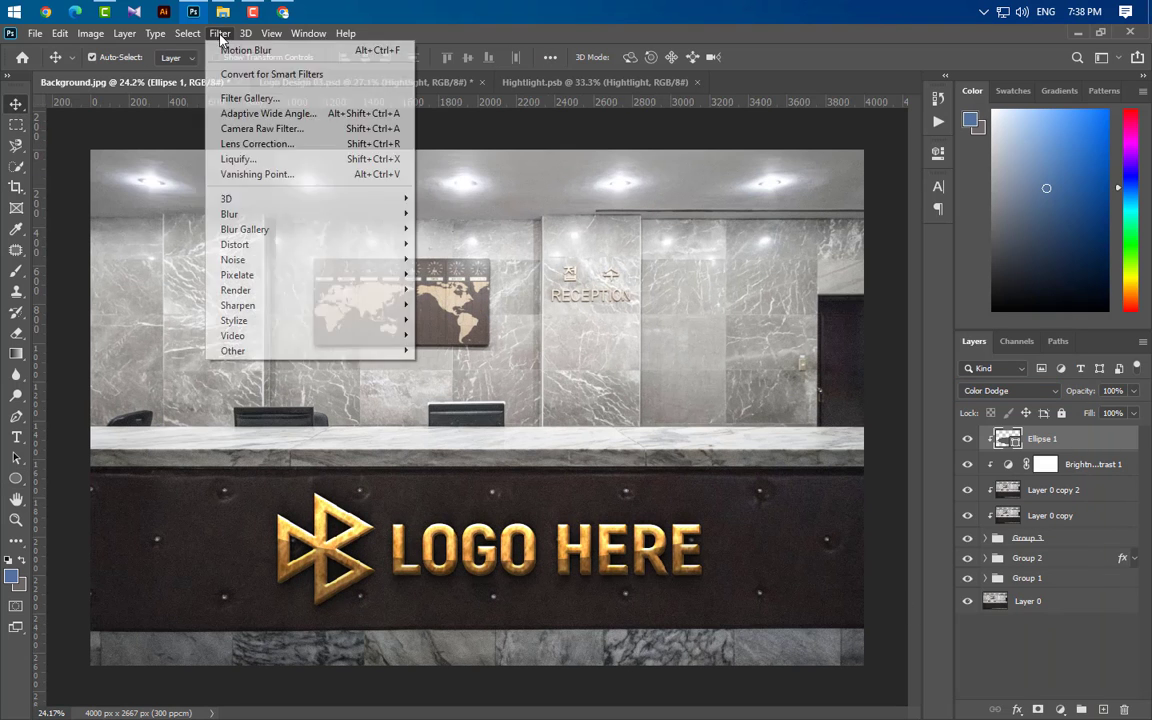
mouse_move(266, 216)
left_click(455, 270)
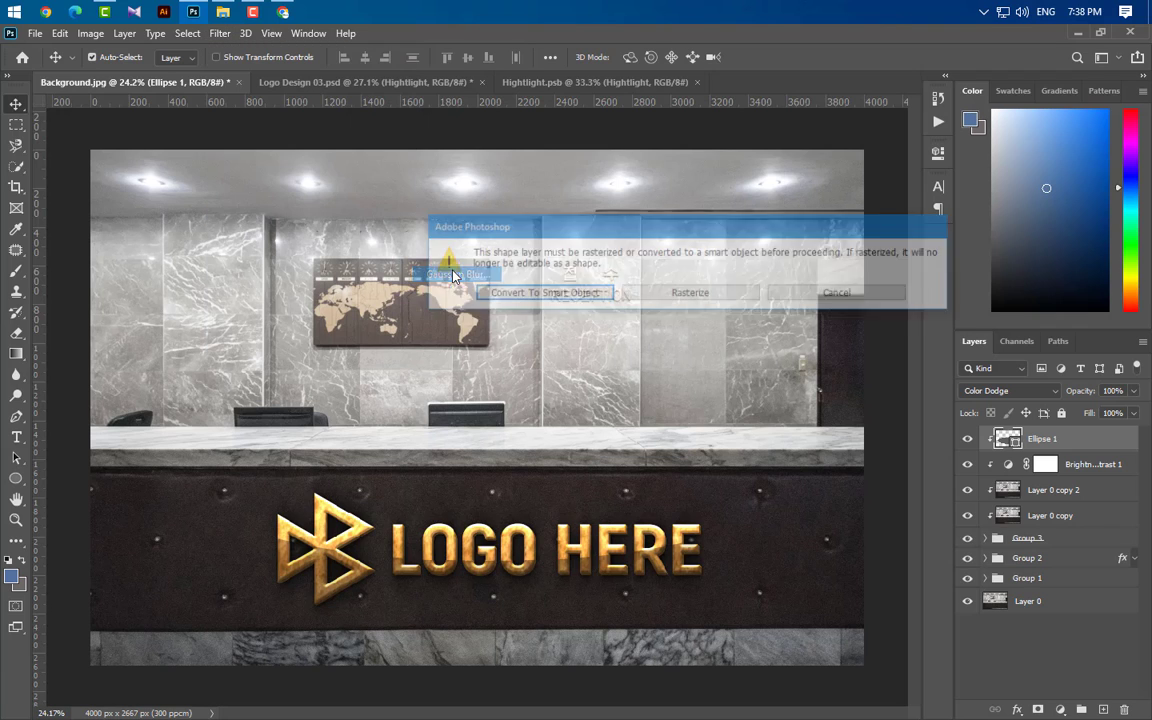
left_click(668, 295)
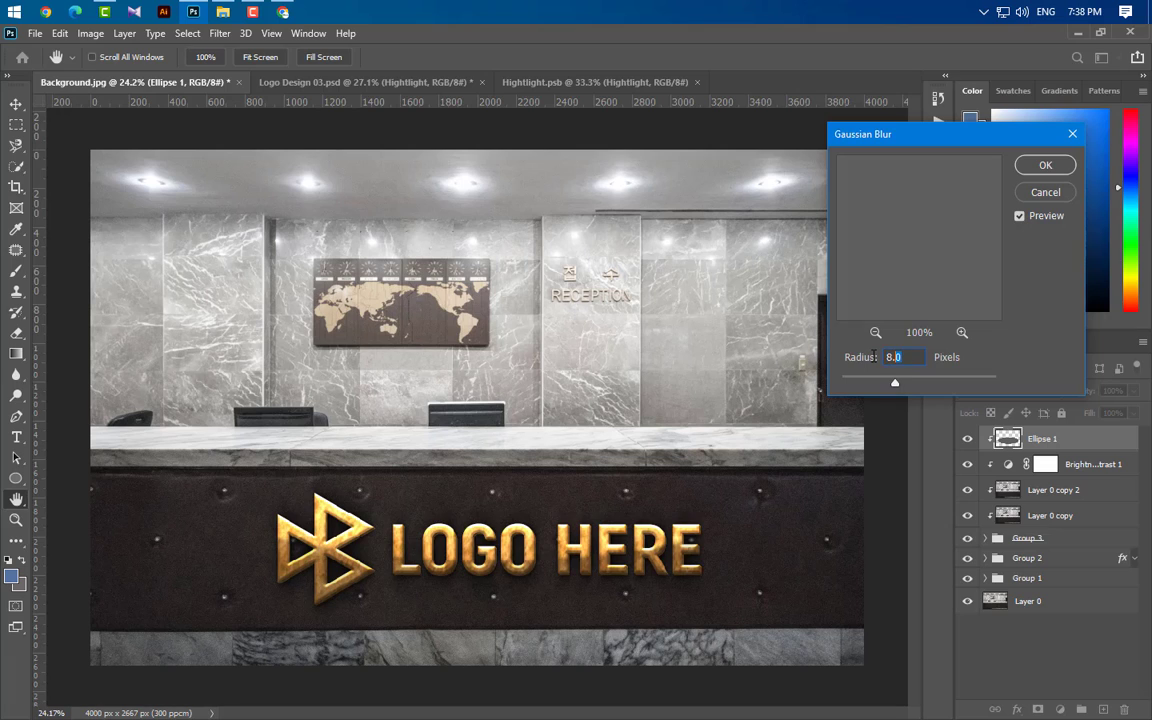
type("5")
left_click(1040, 166)
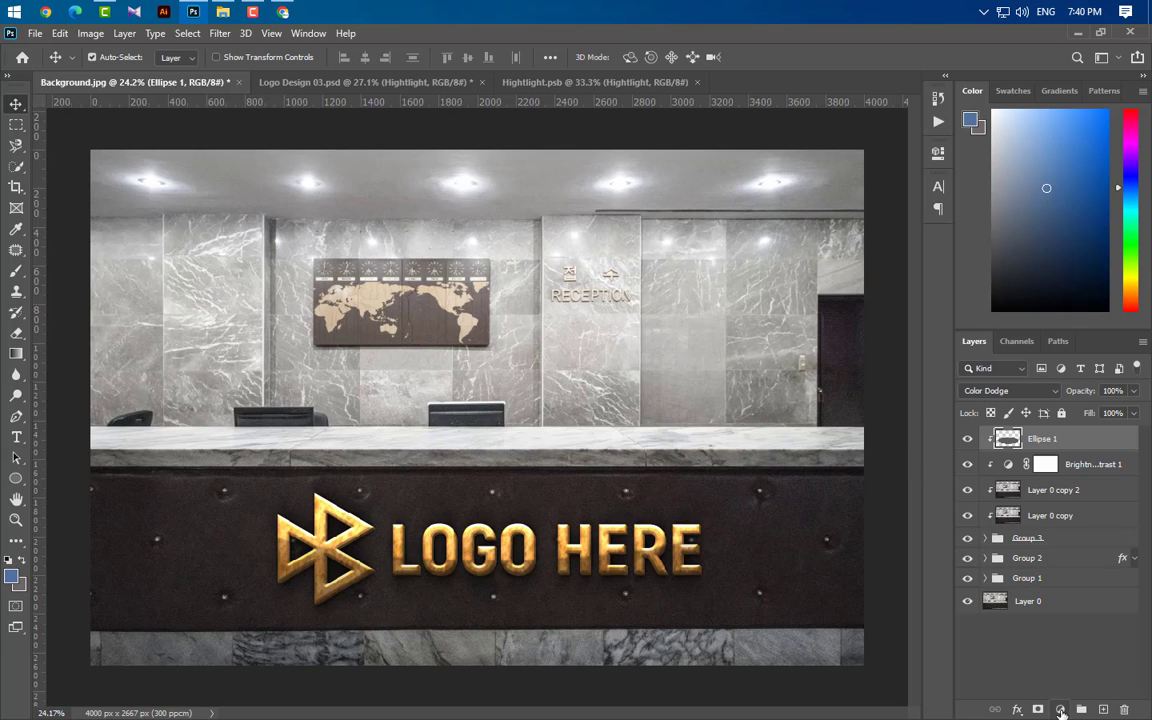
Add a Curves adjustment layer above Ellipse 1 and move the RGB black and white input points slightly inward.
left_click(1060, 709)
left_click(1051, 506)
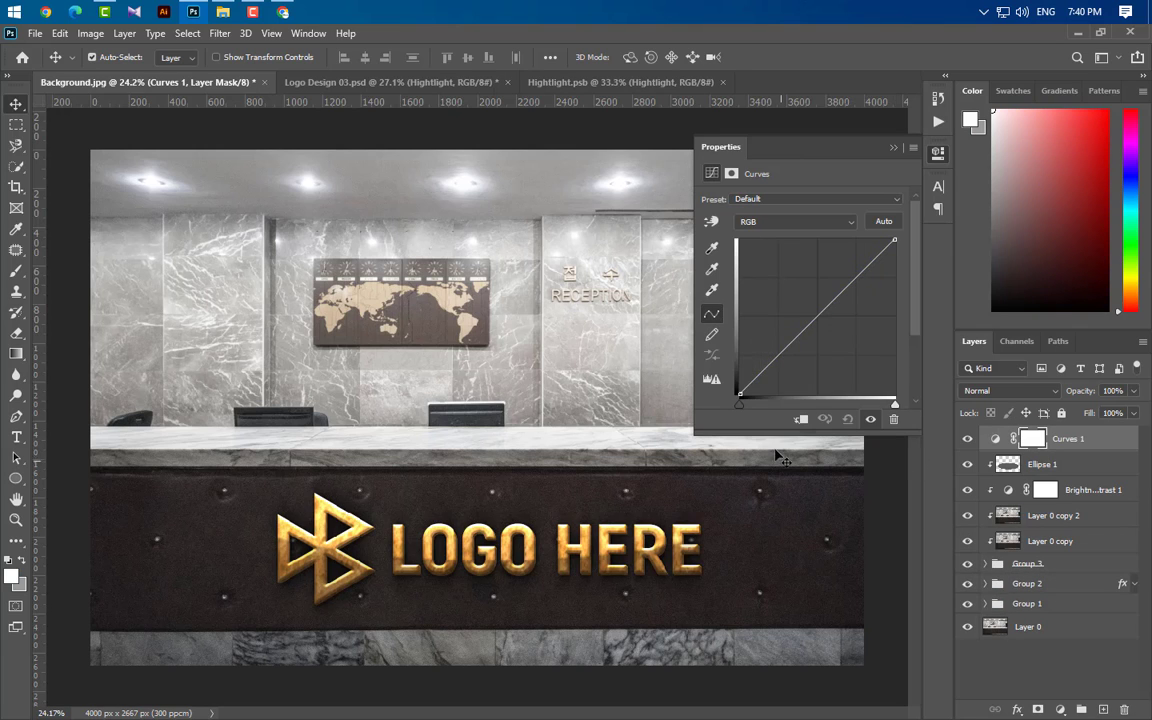
left_click_drag(740, 405, 742, 405)
left_click_drag(894, 405, 888, 406)
Move the black and white input points of the Blue channel slightly inward in the Curves adjustment.
left_click(805, 222)
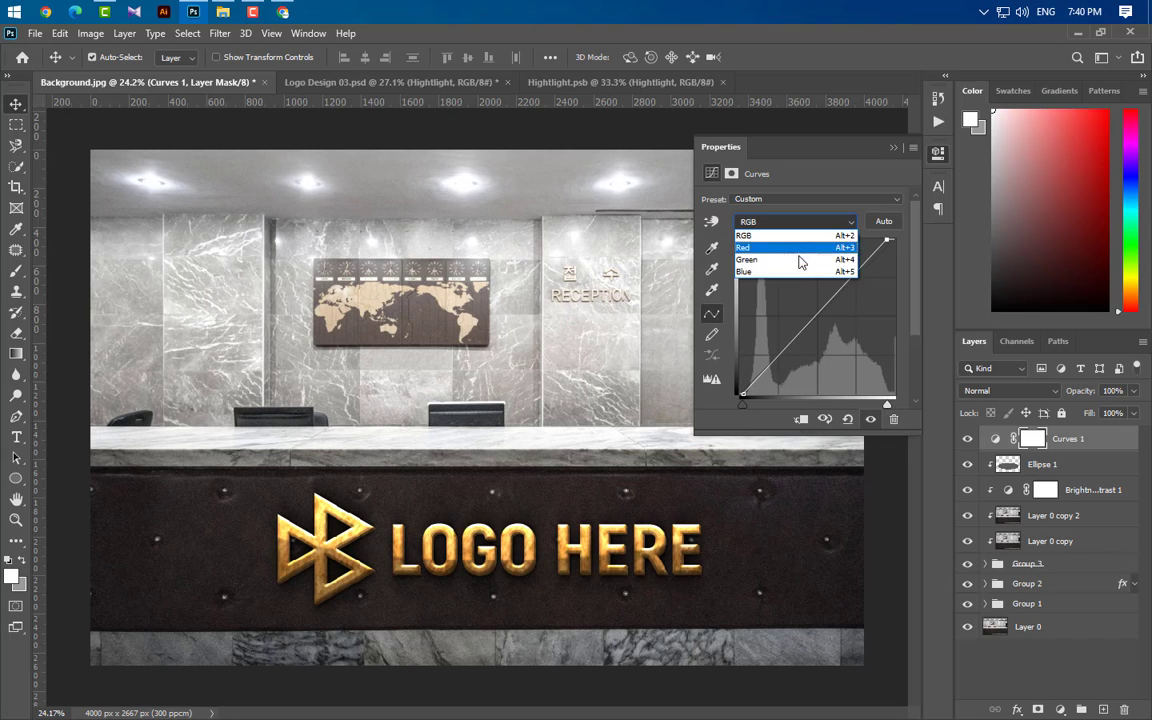
left_click(770, 264)
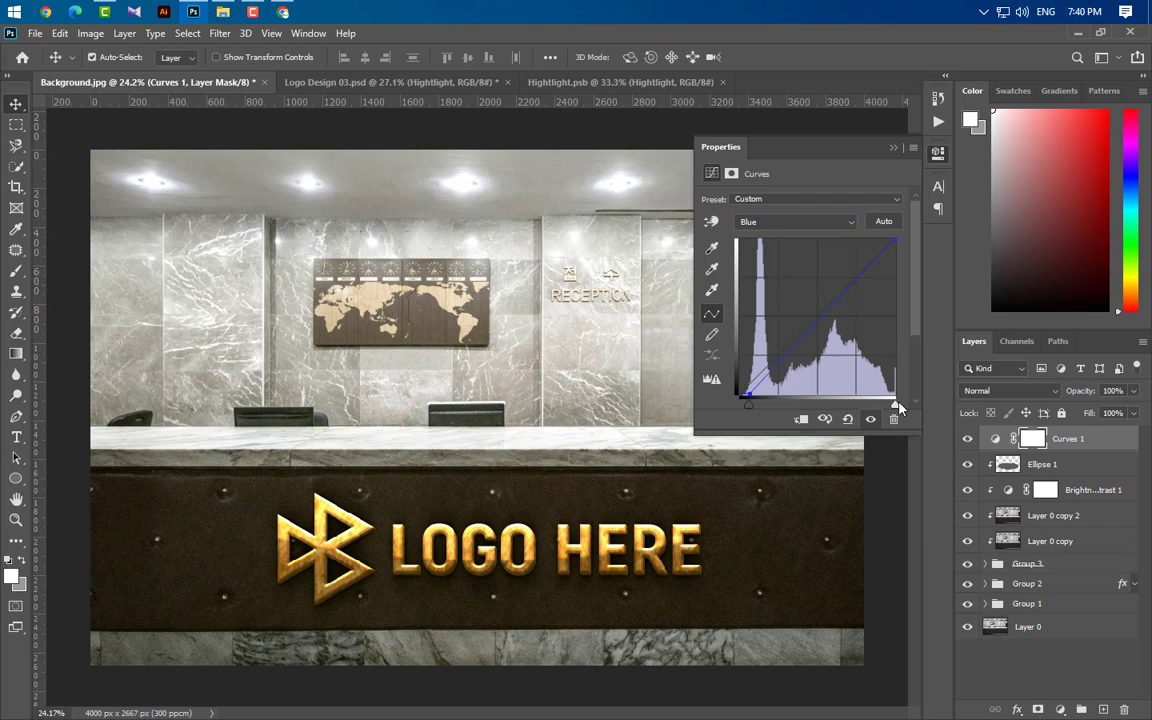
left_click_drag(894, 405, 884, 407)
left_click(894, 148)
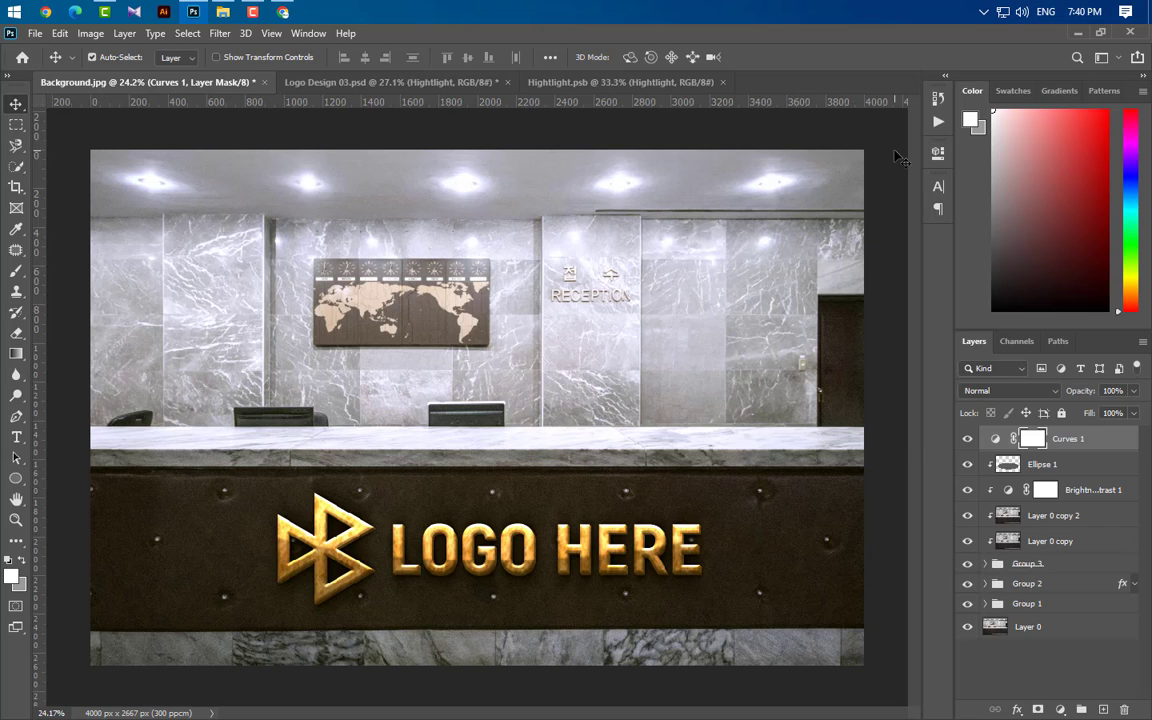
Duplicate Graphicsfamily copy 12 from Group 3, move the duplicate to the top of the layer stack and collapse the group.
left_click(1001, 572)
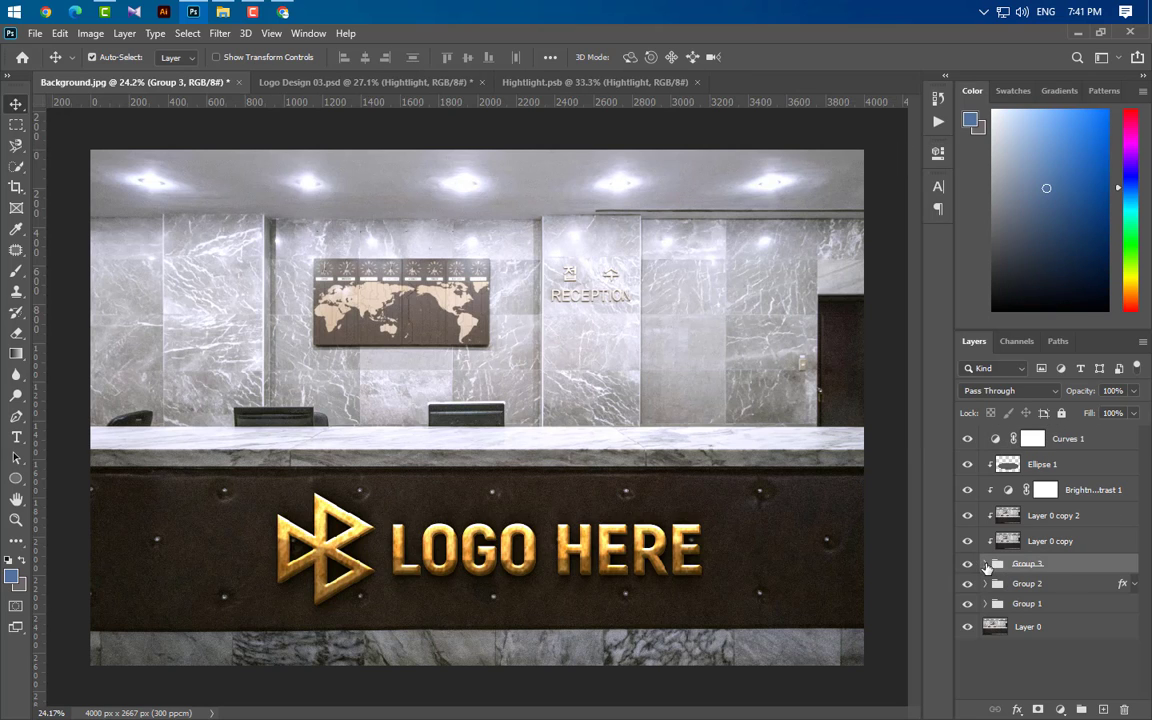
left_click(986, 565)
left_click_drag(1093, 586, 1104, 711)
left_click_drag(1093, 586, 1068, 430)
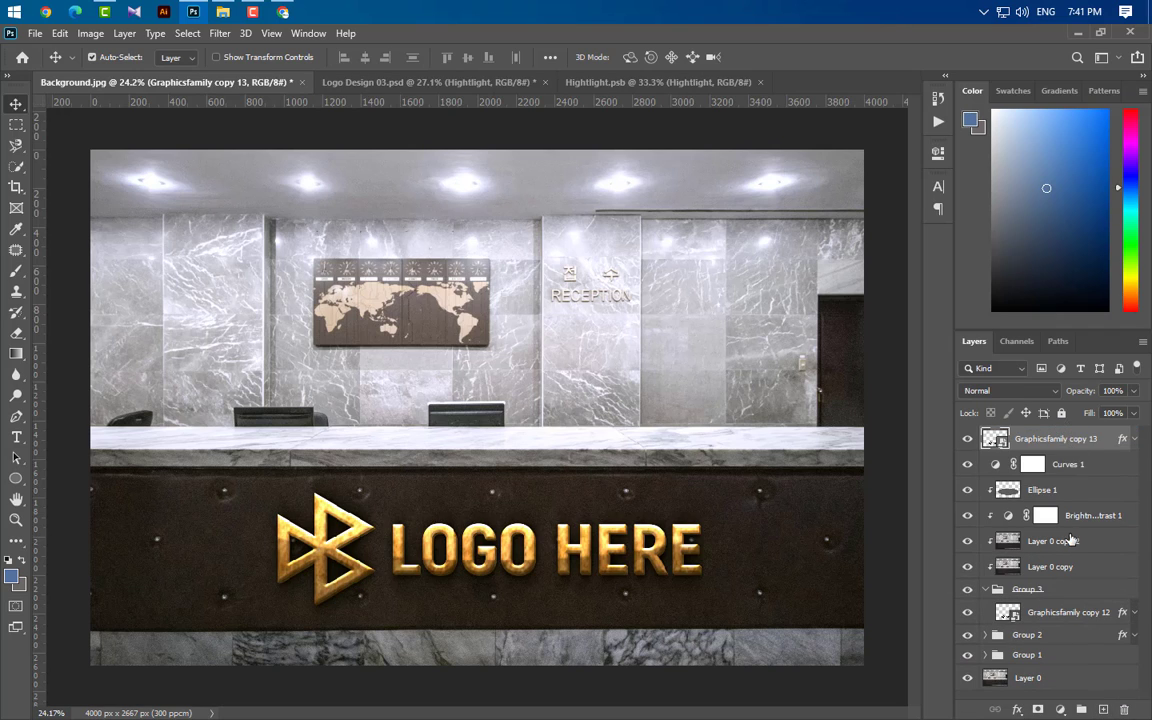
left_click(986, 590)
Set Graphicsfamily copy 13 to 0% fill and 0% opacity and delete its layer effects.
left_click(1134, 413)
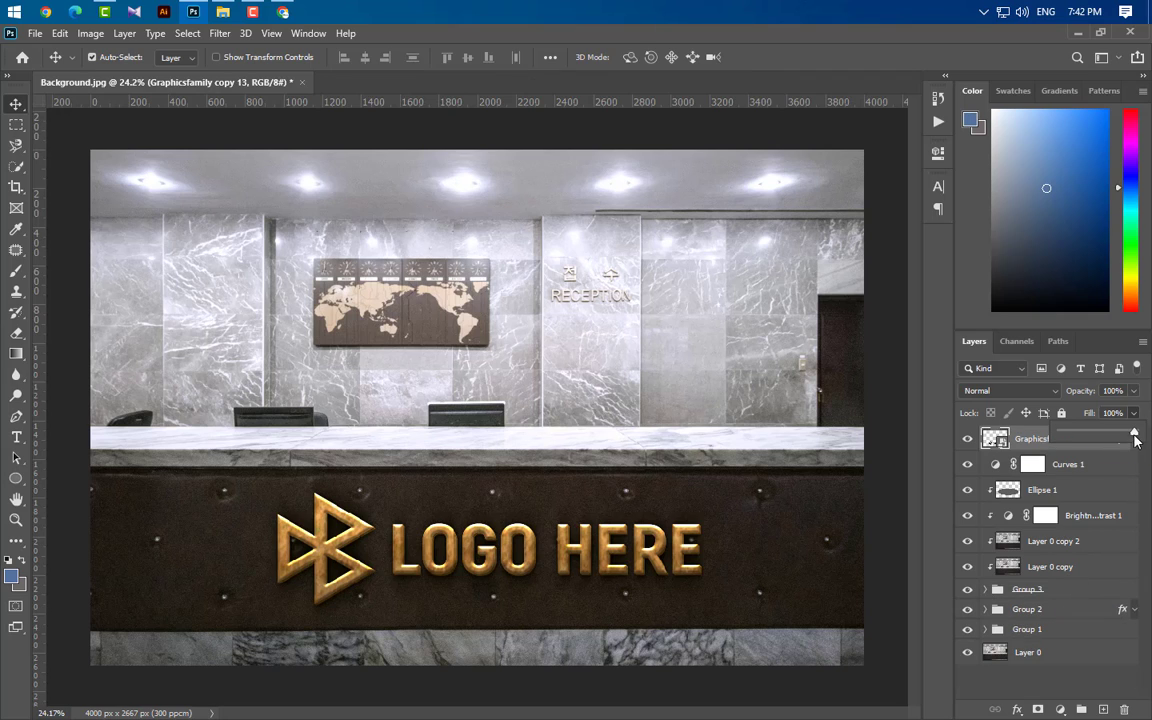
left_click_drag(1137, 435, 1022, 435)
left_click(1136, 391)
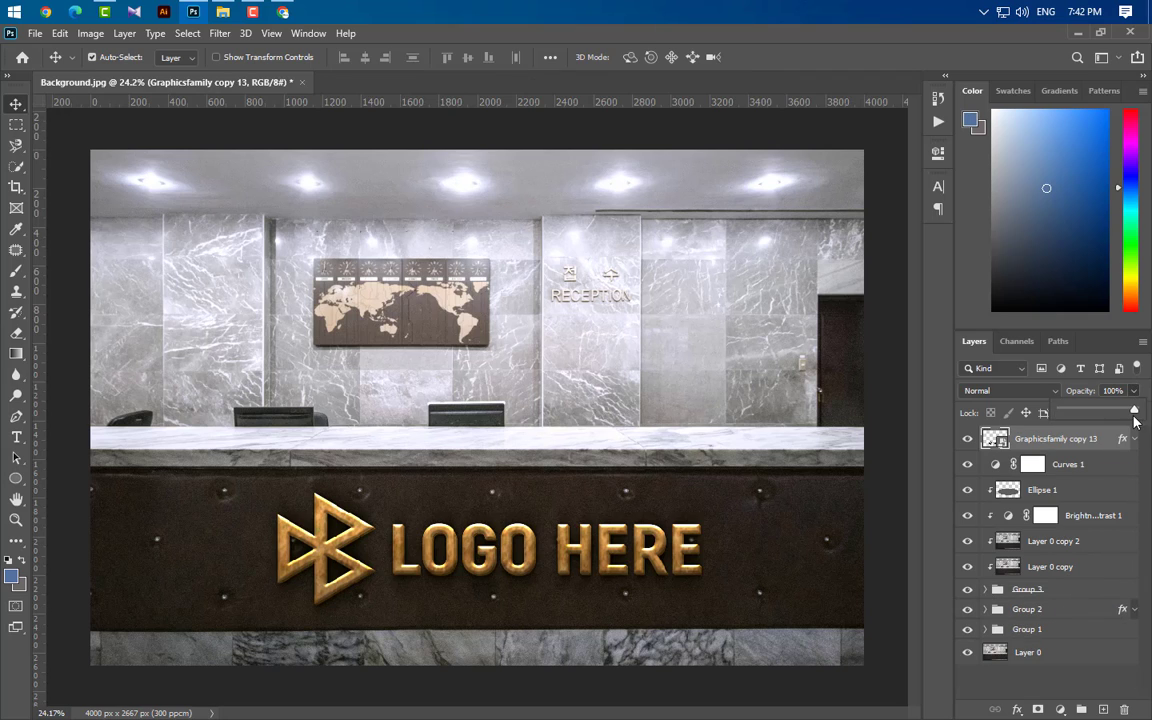
left_click_drag(1137, 411, 1028, 411)
left_click_drag(1124, 440, 1124, 710)
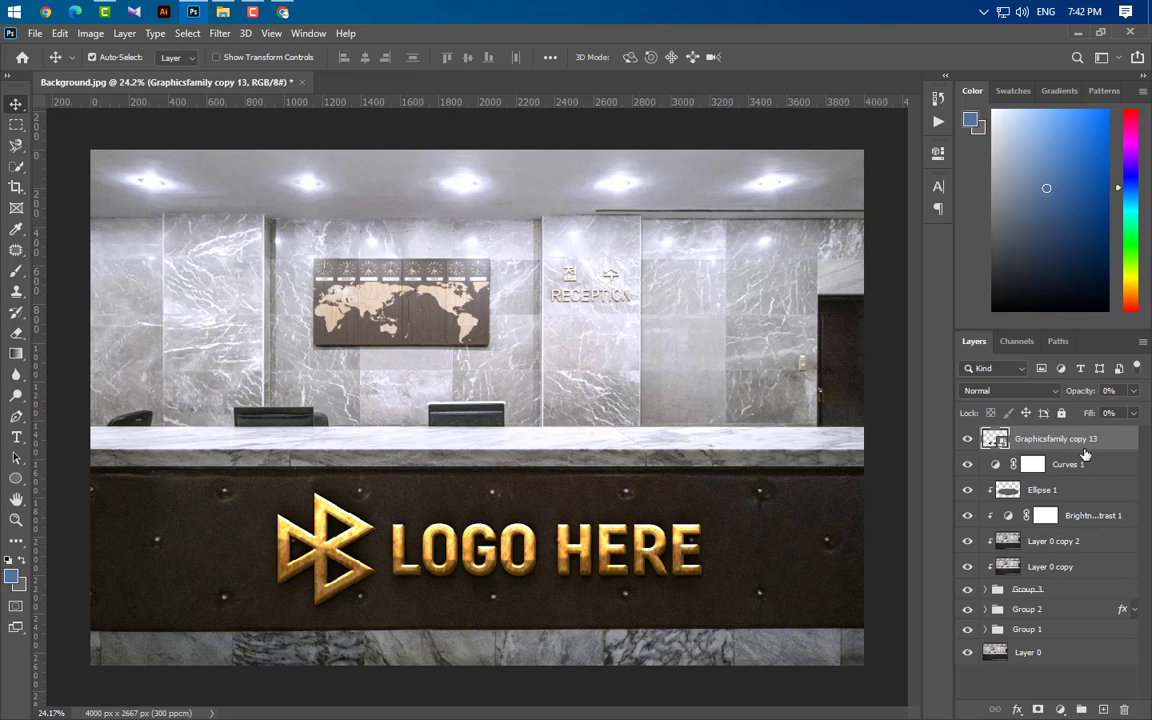
Rename the top logo layer as Your Logo Here.
double_click(1066, 440)
type("Your Logo Here")
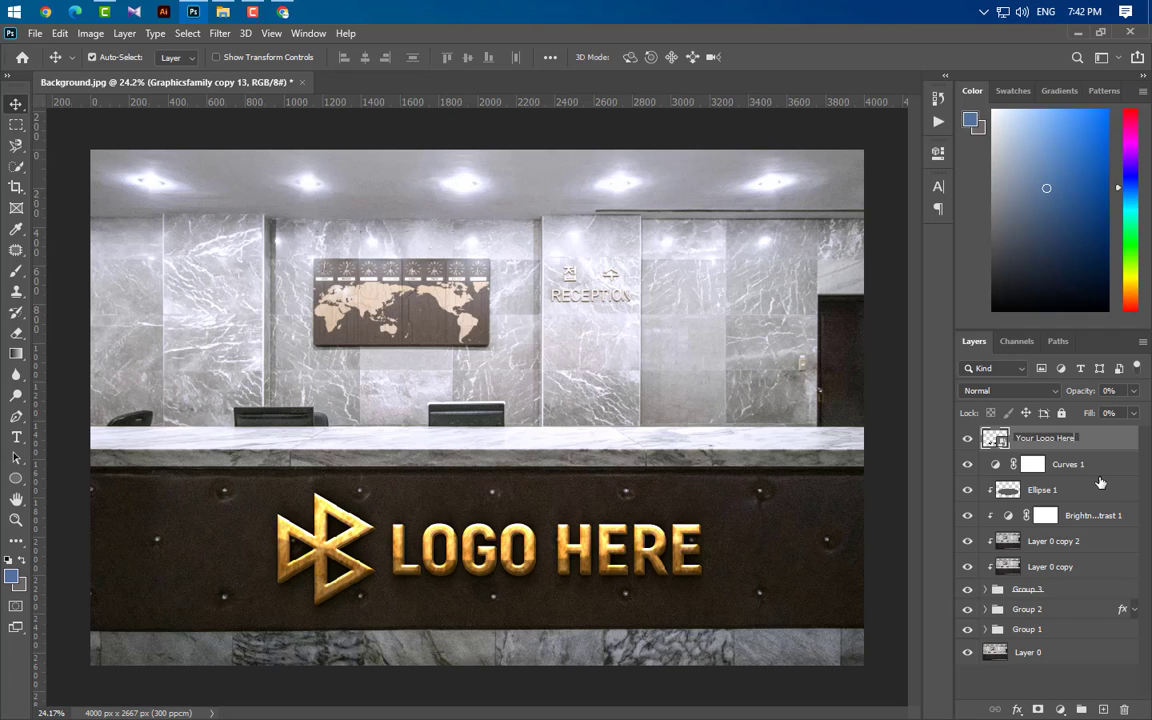
key("Return")
Group Curves 1, Ellipse 1, Brightness/Contrast 1, both Layer 0 copies and Group 3 into one new group.
left_click(1095, 470)
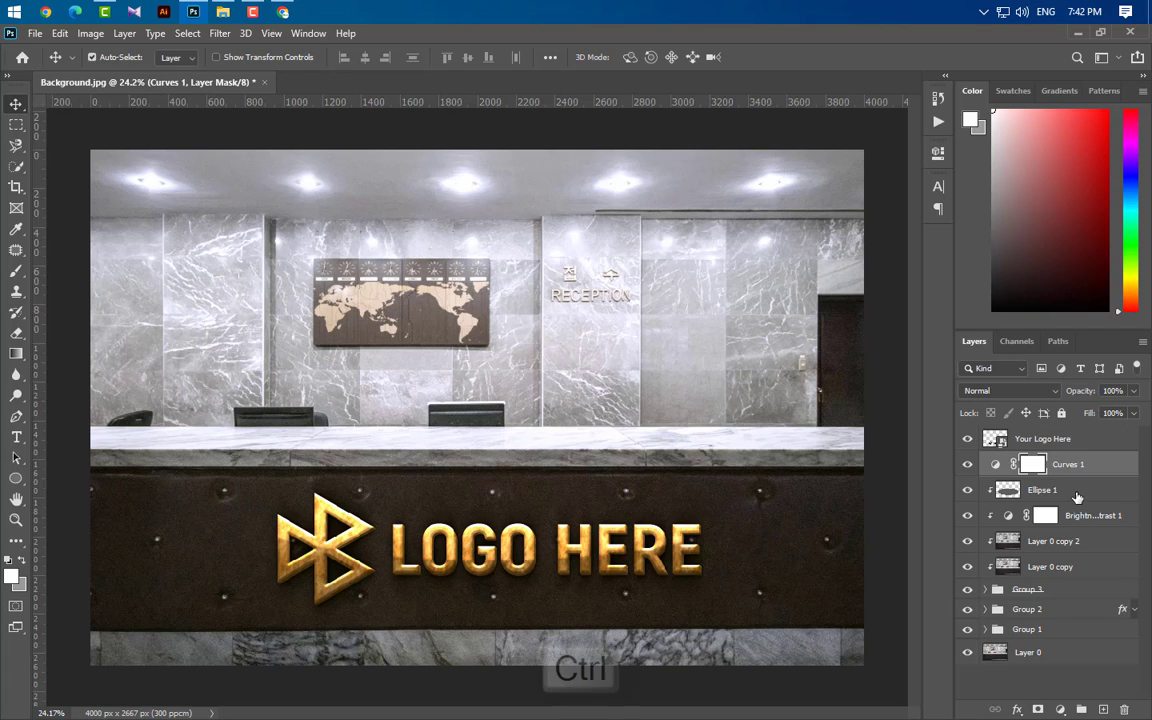
left_click(1077, 493, "ctrl")
left_click(1090, 524, "ctrl")
left_click(1087, 549, "ctrl")
left_click(1086, 573, "ctrl")
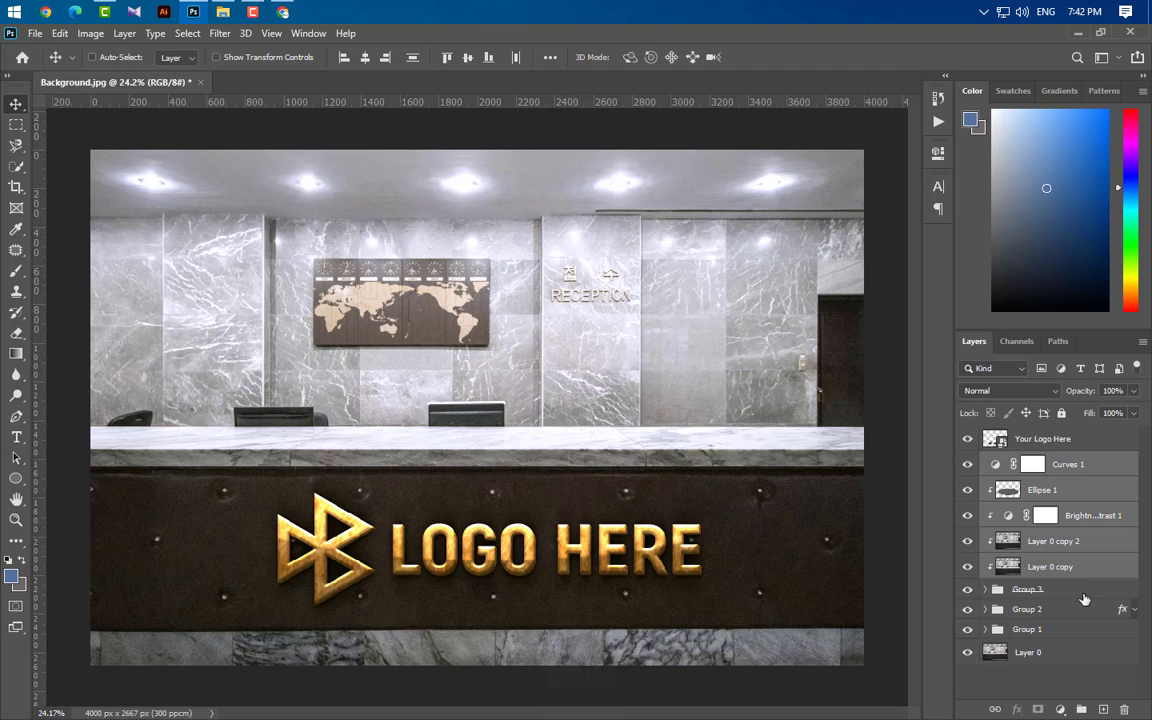
left_click(1086, 593, "ctrl")
left_click(1081, 709)
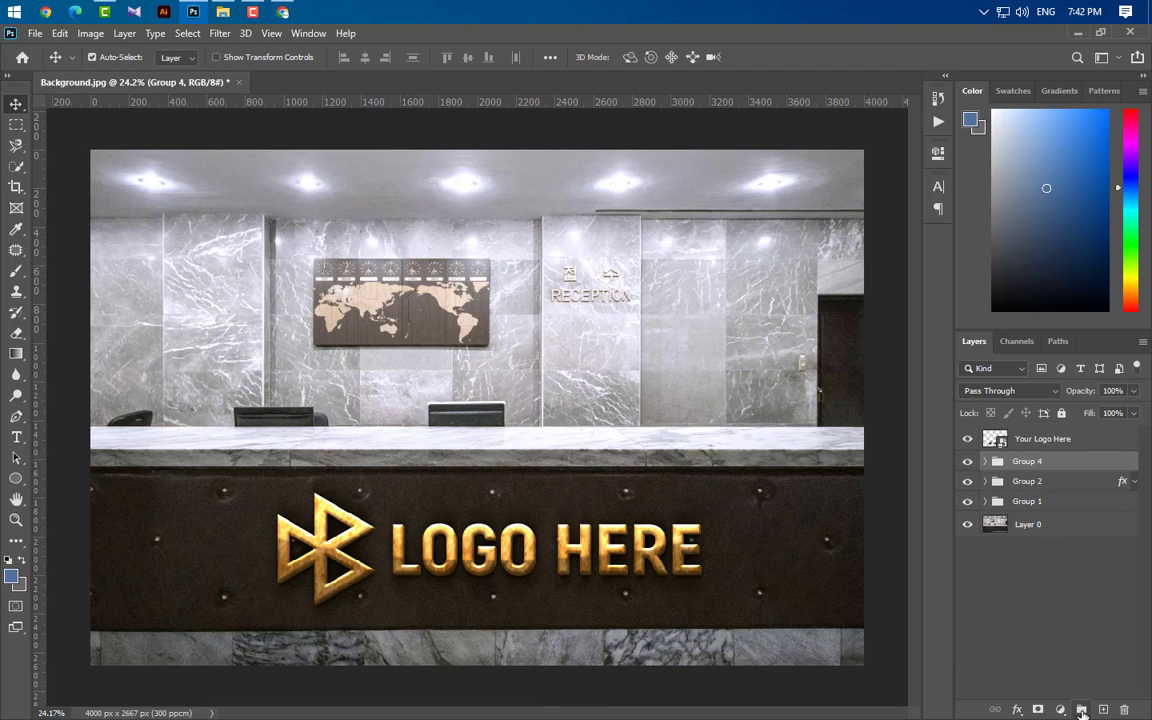
Open the contents of the Your Logo Here smart object and place logo-GraphicsFamily B from the Dextop folder, scaled to 7.51% and centred horizontally.
double_click(995, 438)
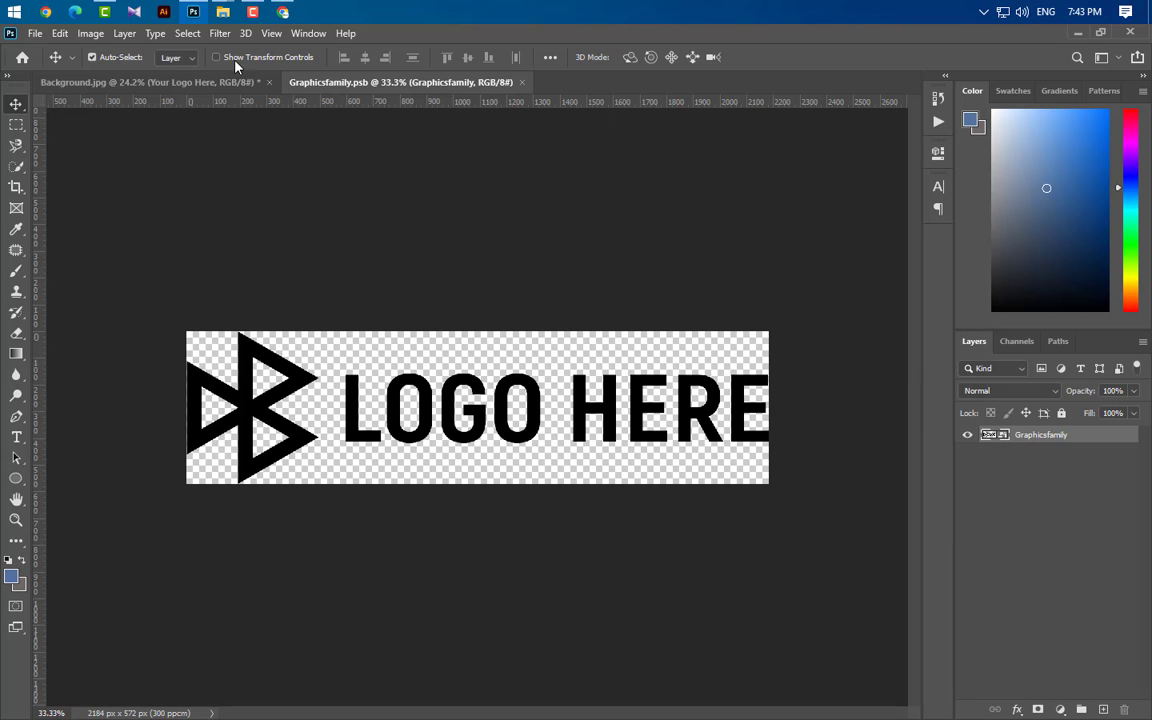
left_click(222, 13)
left_click(283, 113)
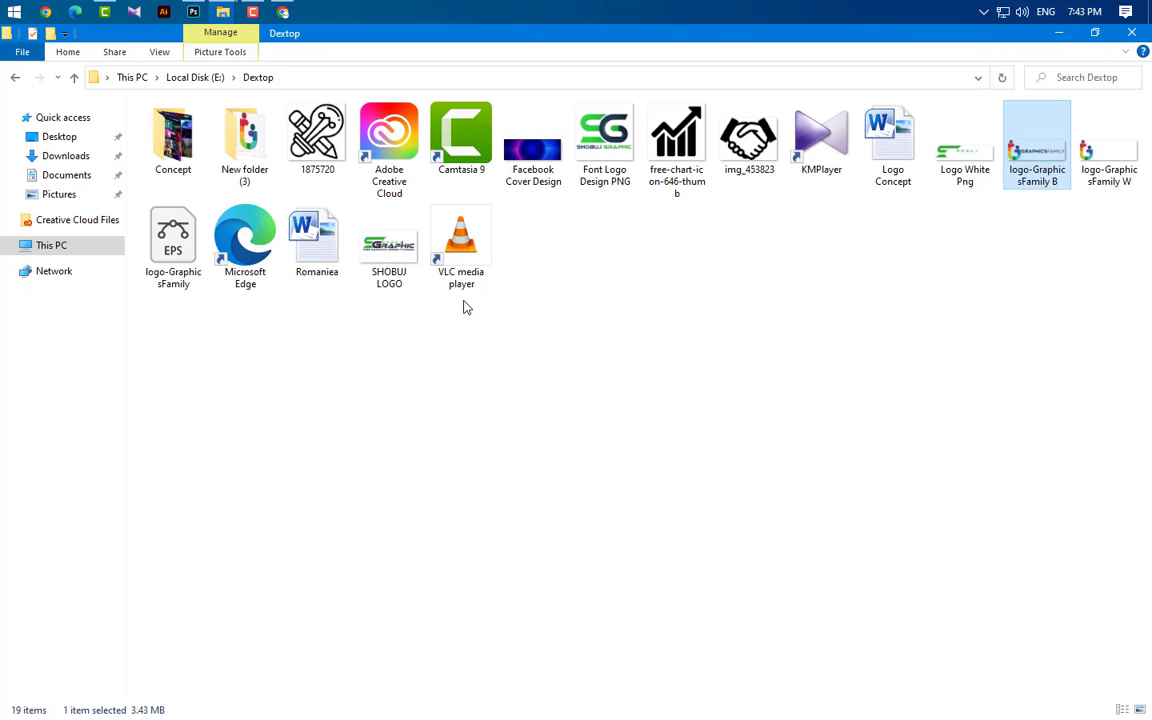
left_click_drag(1055, 160, 622, 386)
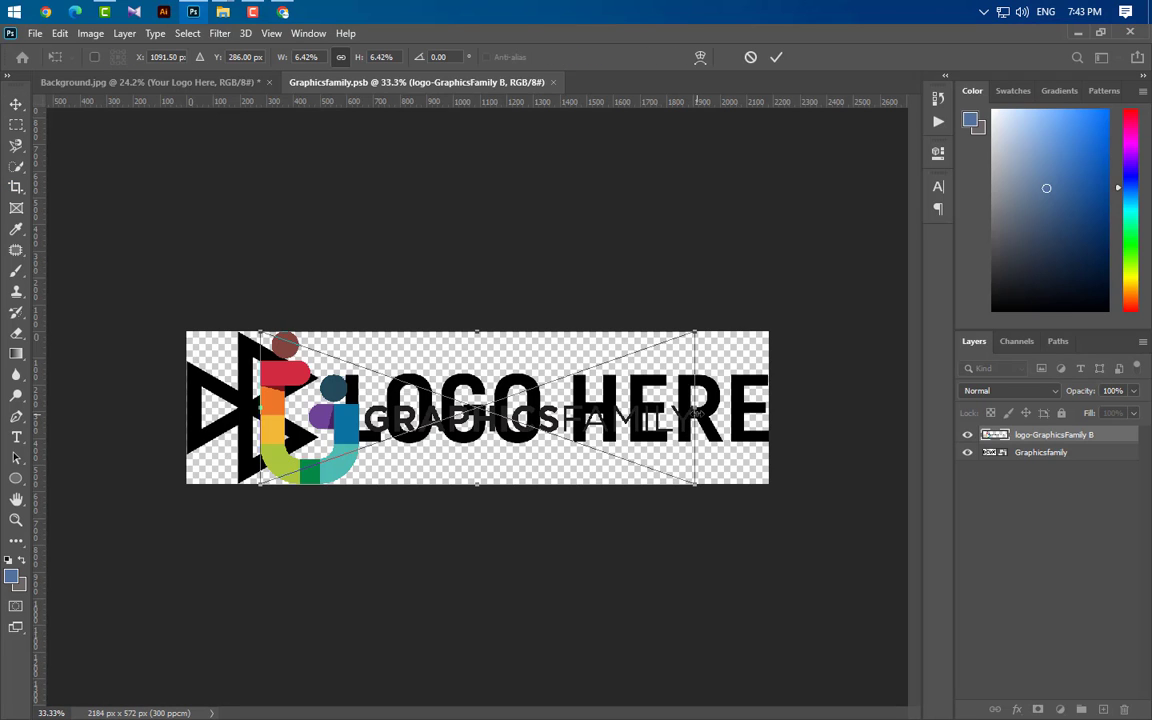
left_click_drag(731, 410, 767, 416)
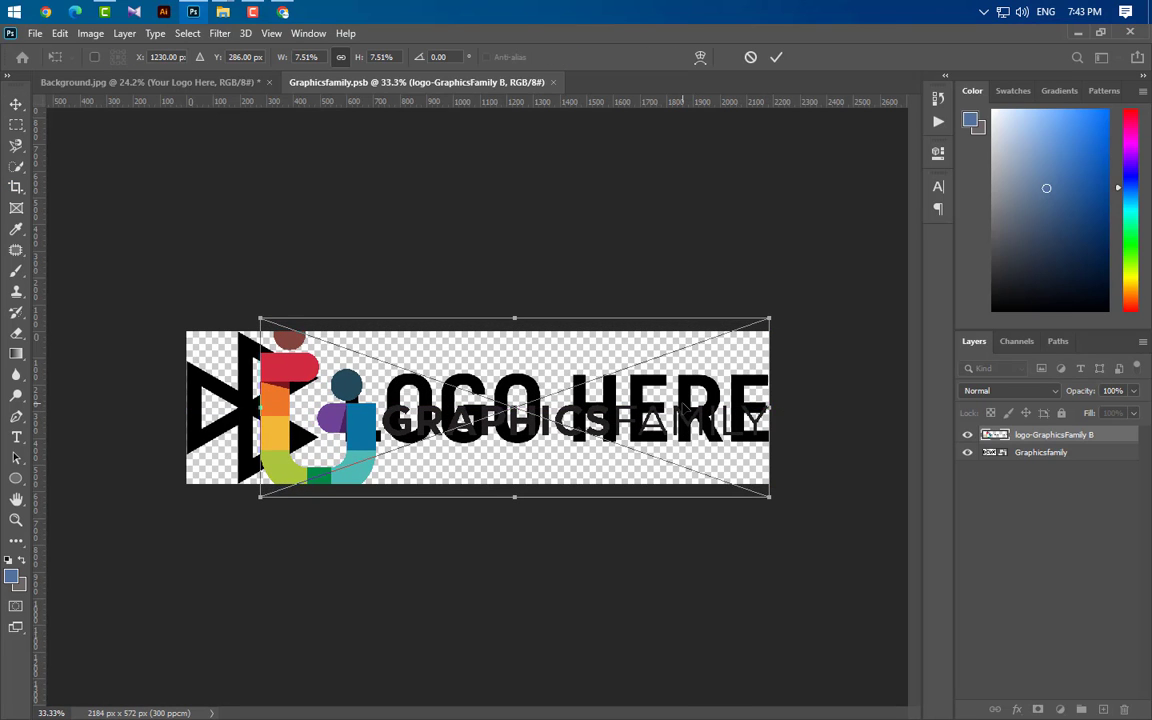
left_click_drag(682, 405, 646, 404)
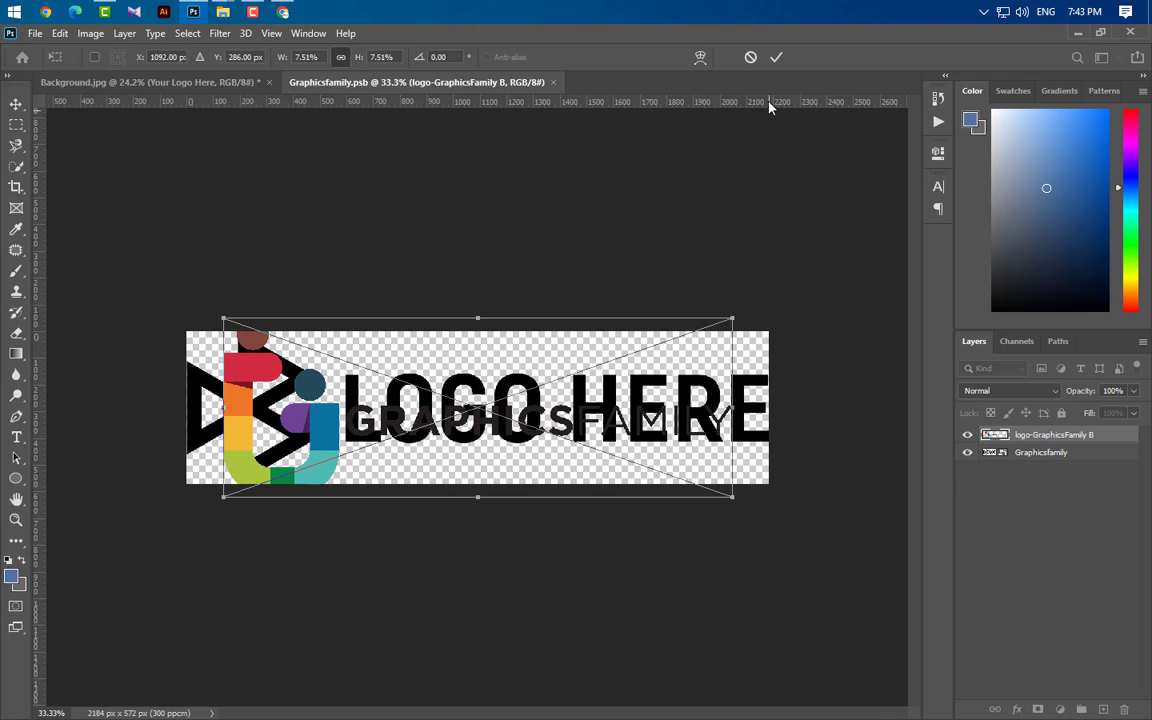
Extend the logo document's canvas to 2184 x 1228 px with the Crop tool and hide the old Graphicsfamily layer.
left_click(16, 186)
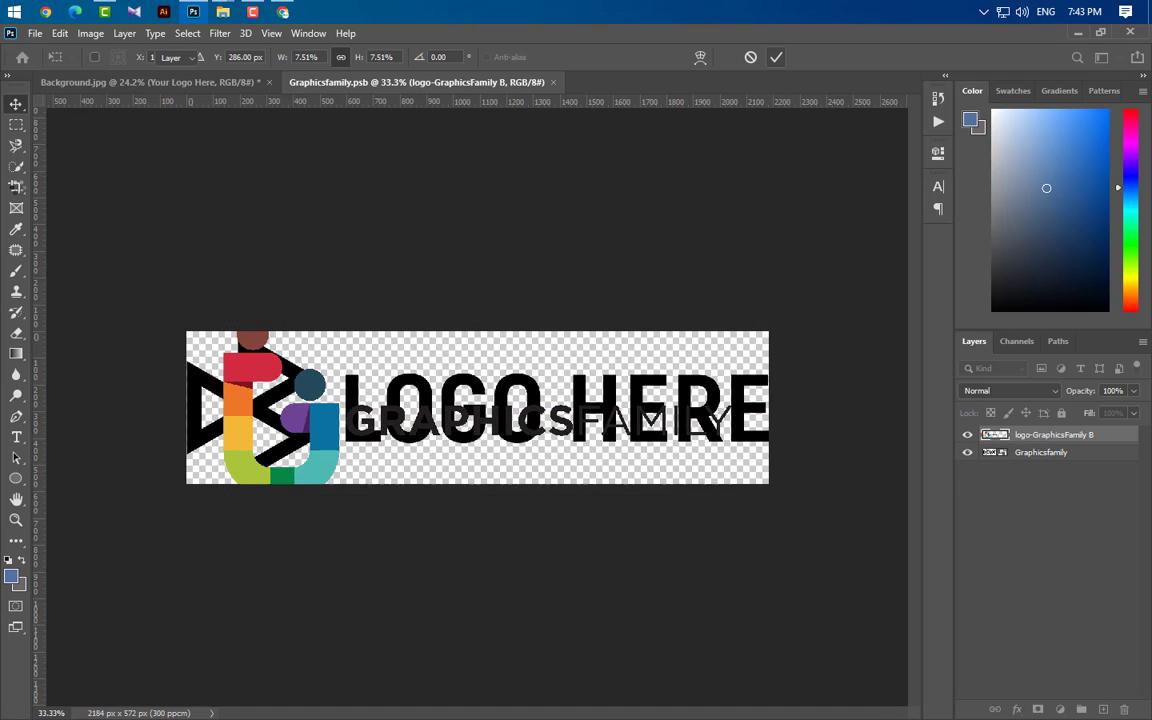
left_click_drag(345, 412, 264, 420)
left_click_drag(691, 412, 773, 406)
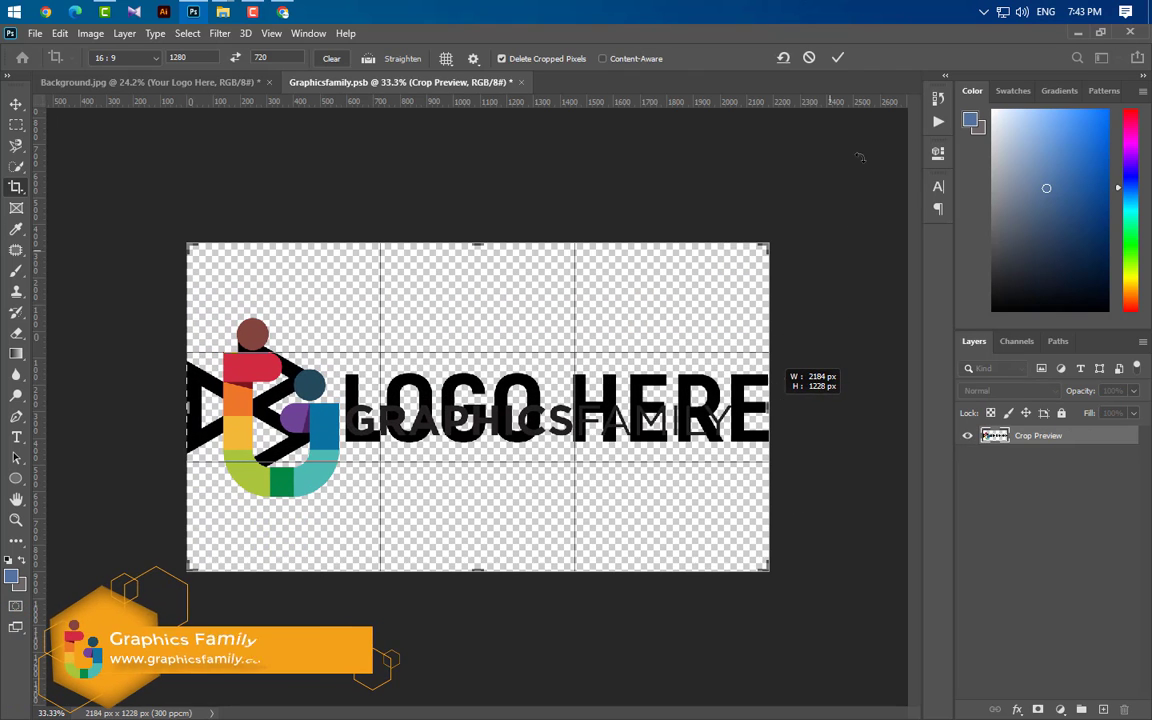
left_click(837, 57)
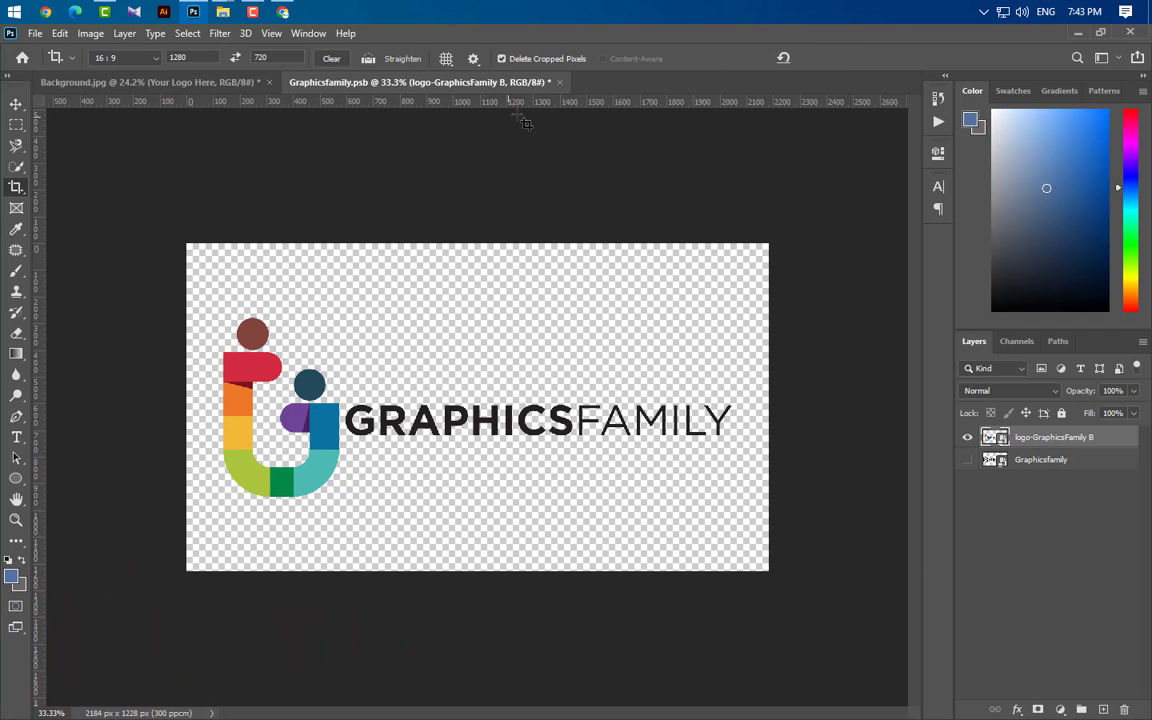
Close the Graphicsfamily.psb document with its changes saved and switch to the Move tool in the Background.jpg mockup.
left_click(559, 82)
left_click(497, 294)
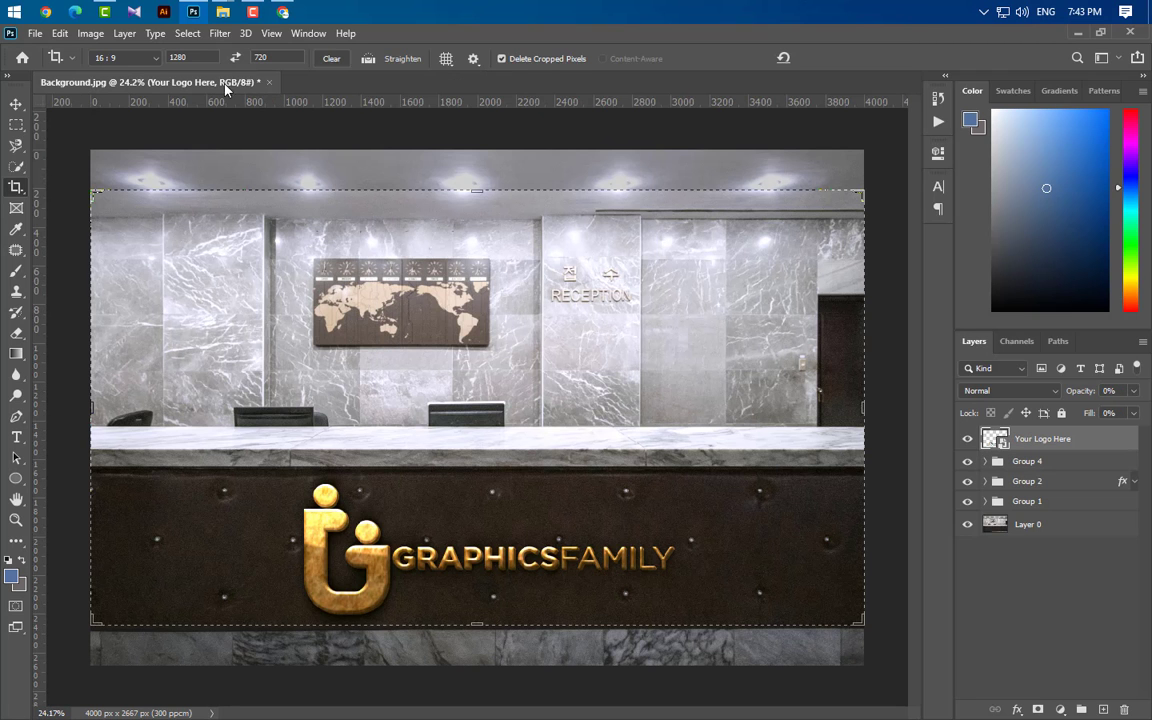
left_click(15, 105)
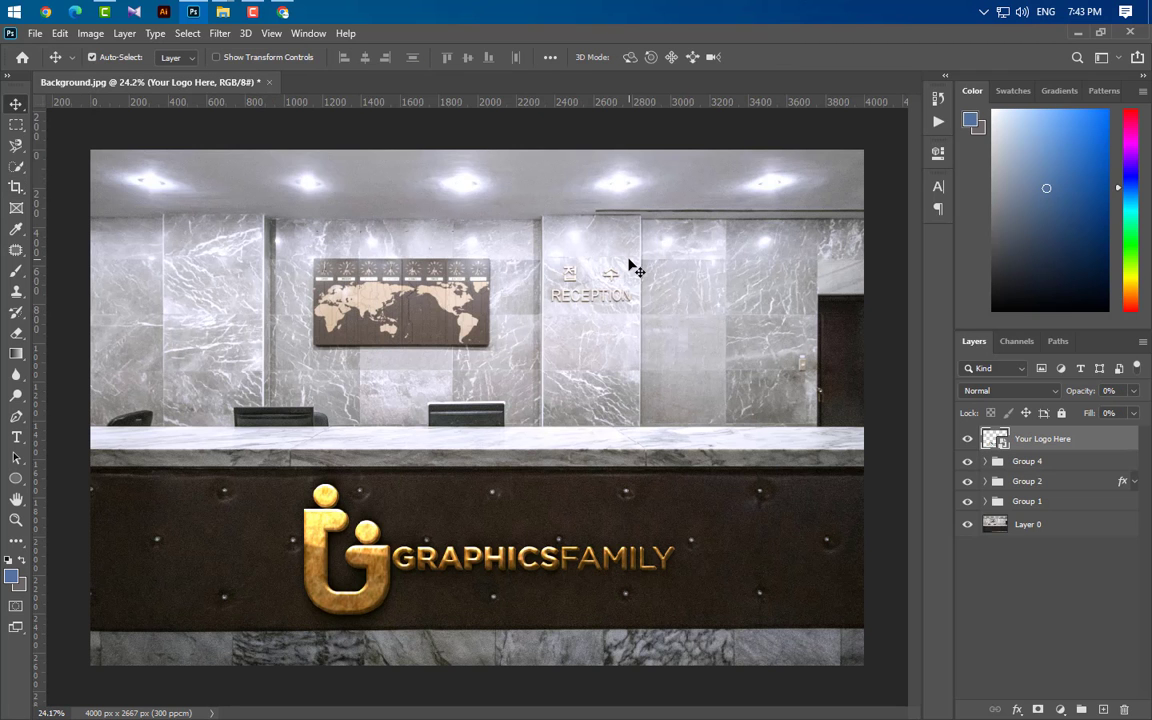